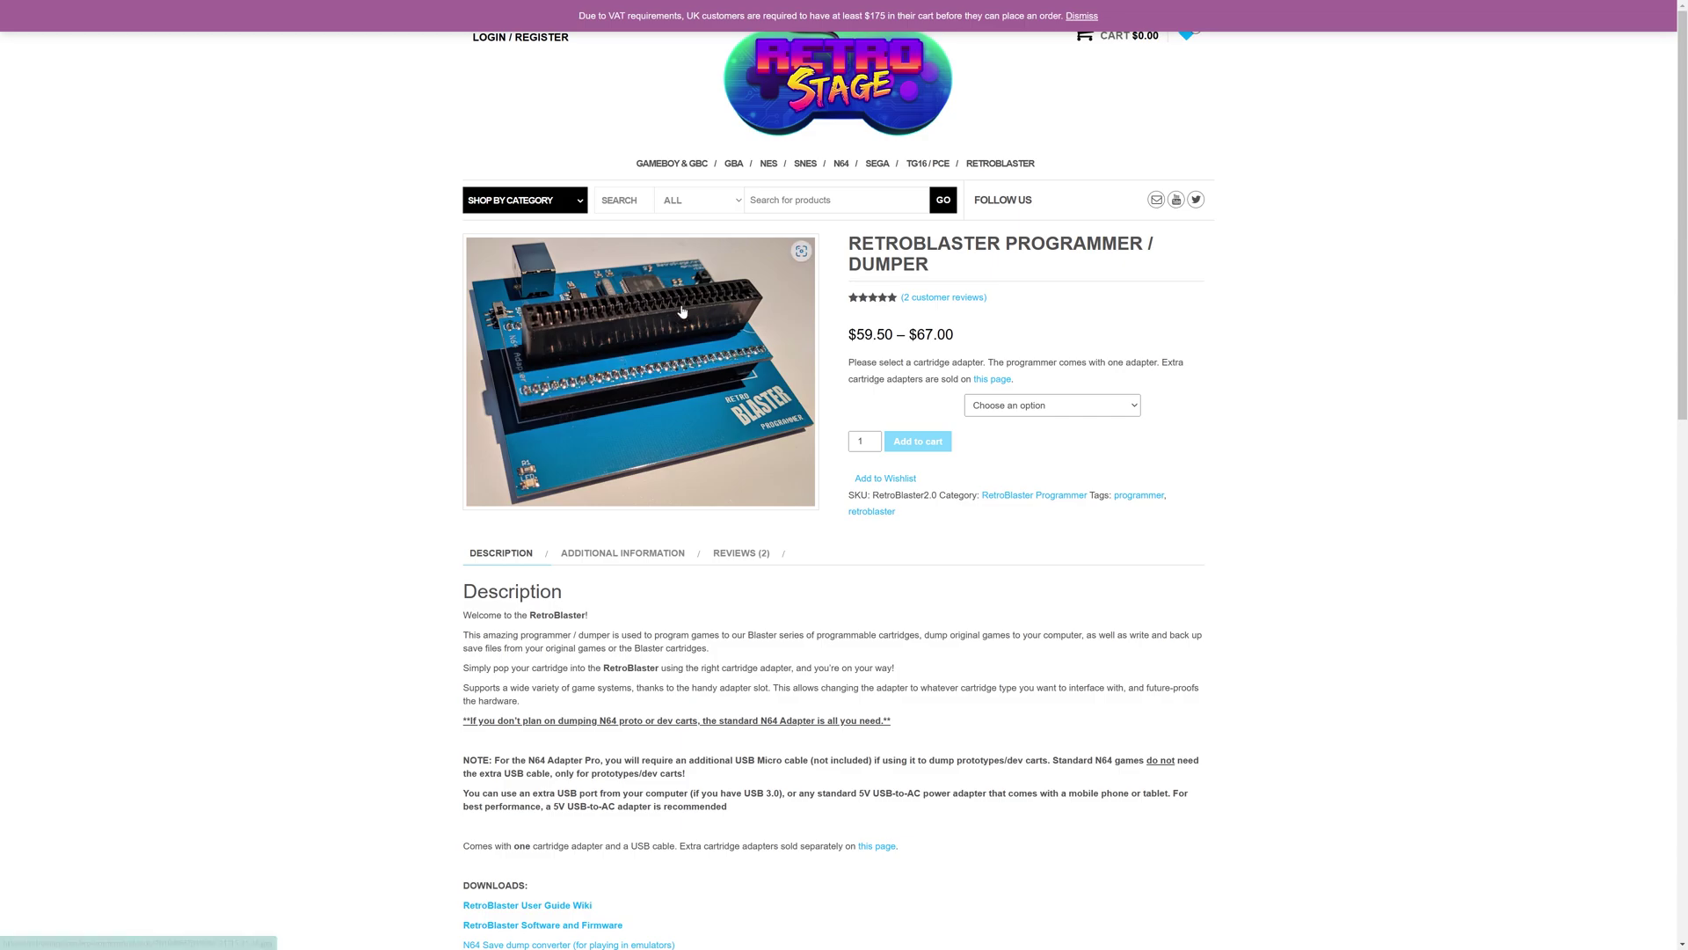
Step: Select the GB/GBC/GBA cartridge adapter option for the RetroBlaster Programmer / Dumper
click(1033, 407)
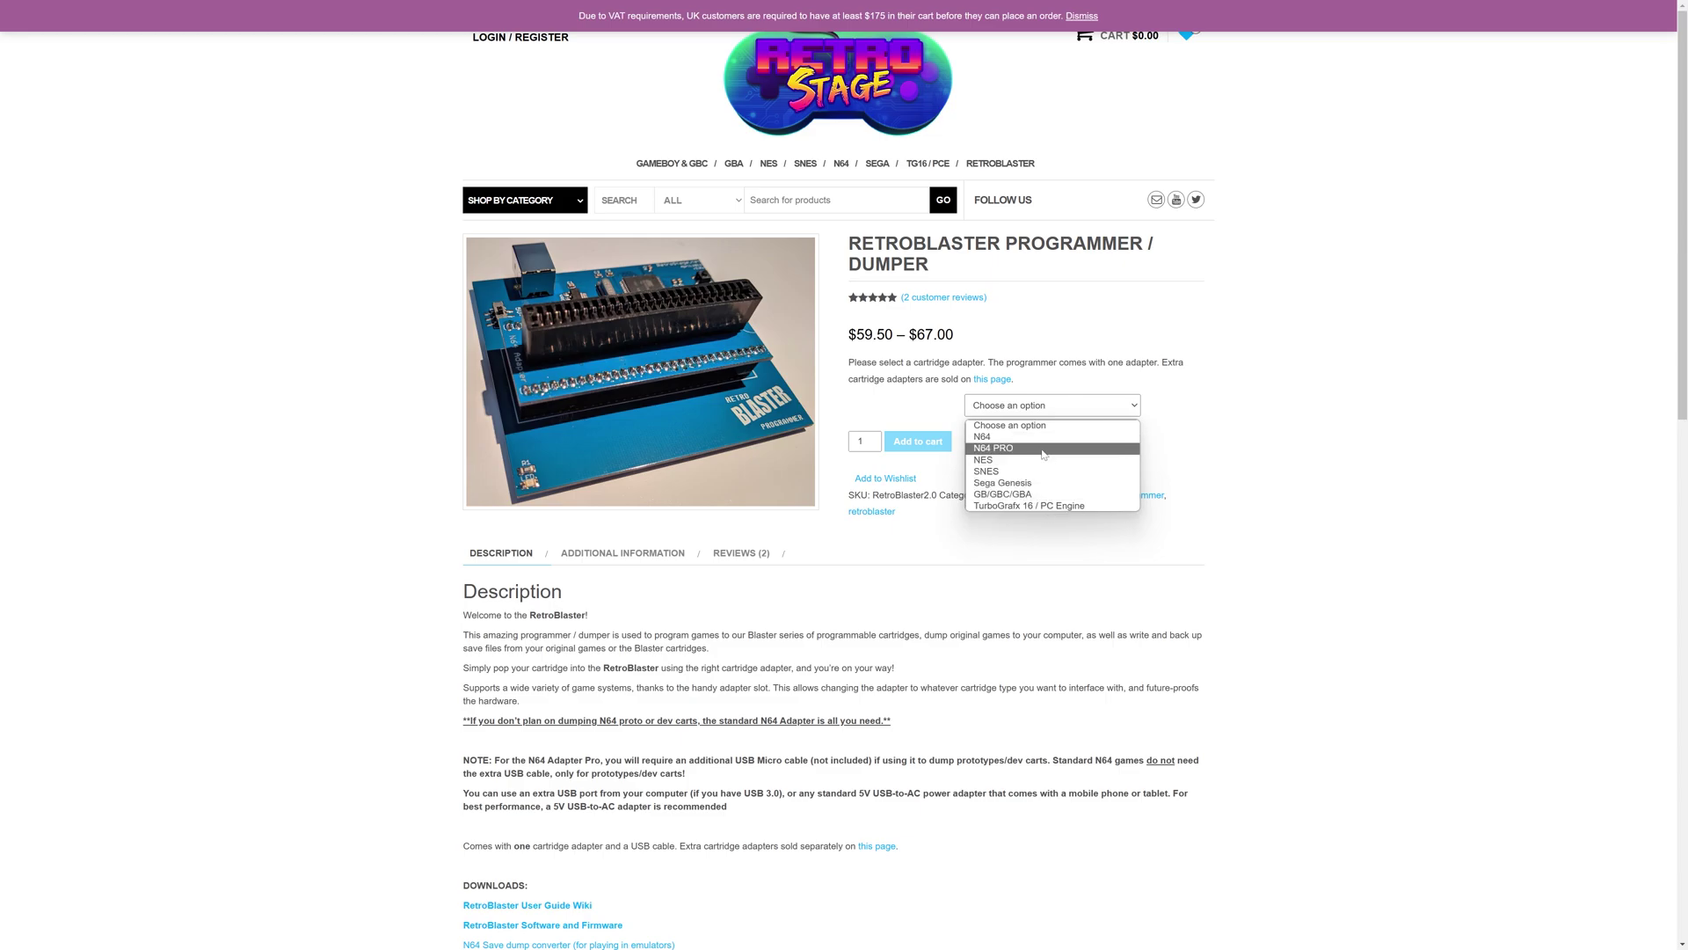
click(1027, 494)
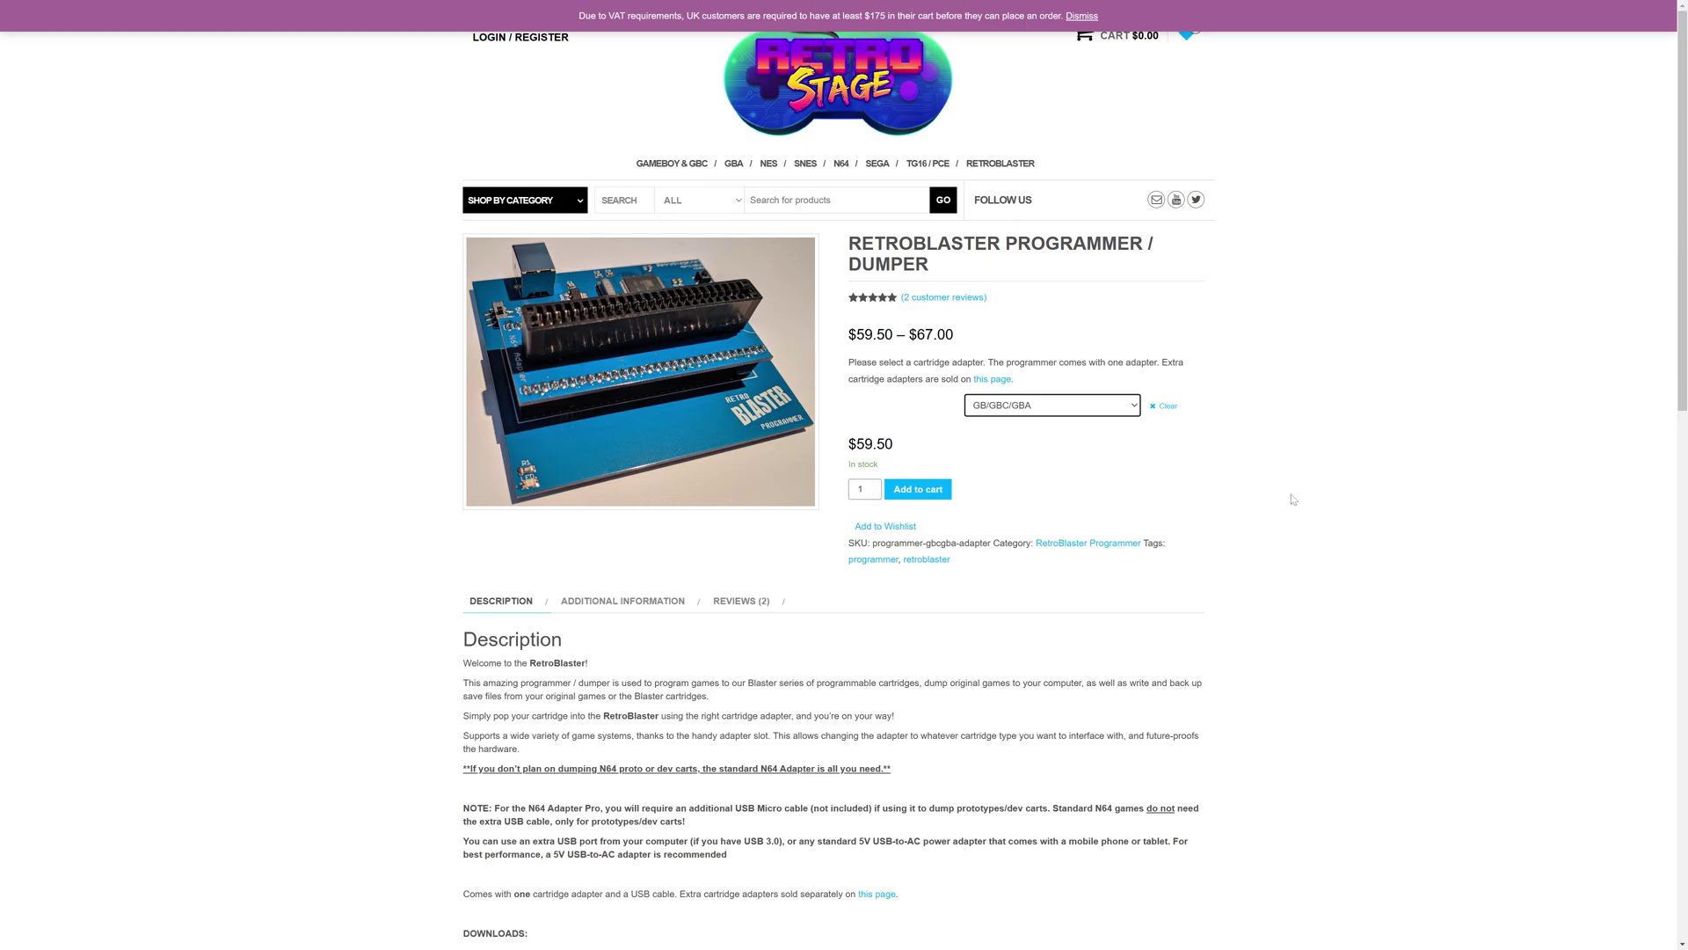
Step: Check the Cartridge Adapters product's variants and prices, including NES, N64, Sega Genesis and Turbo Grafx 16 / PC Engine
click(1137, 316)
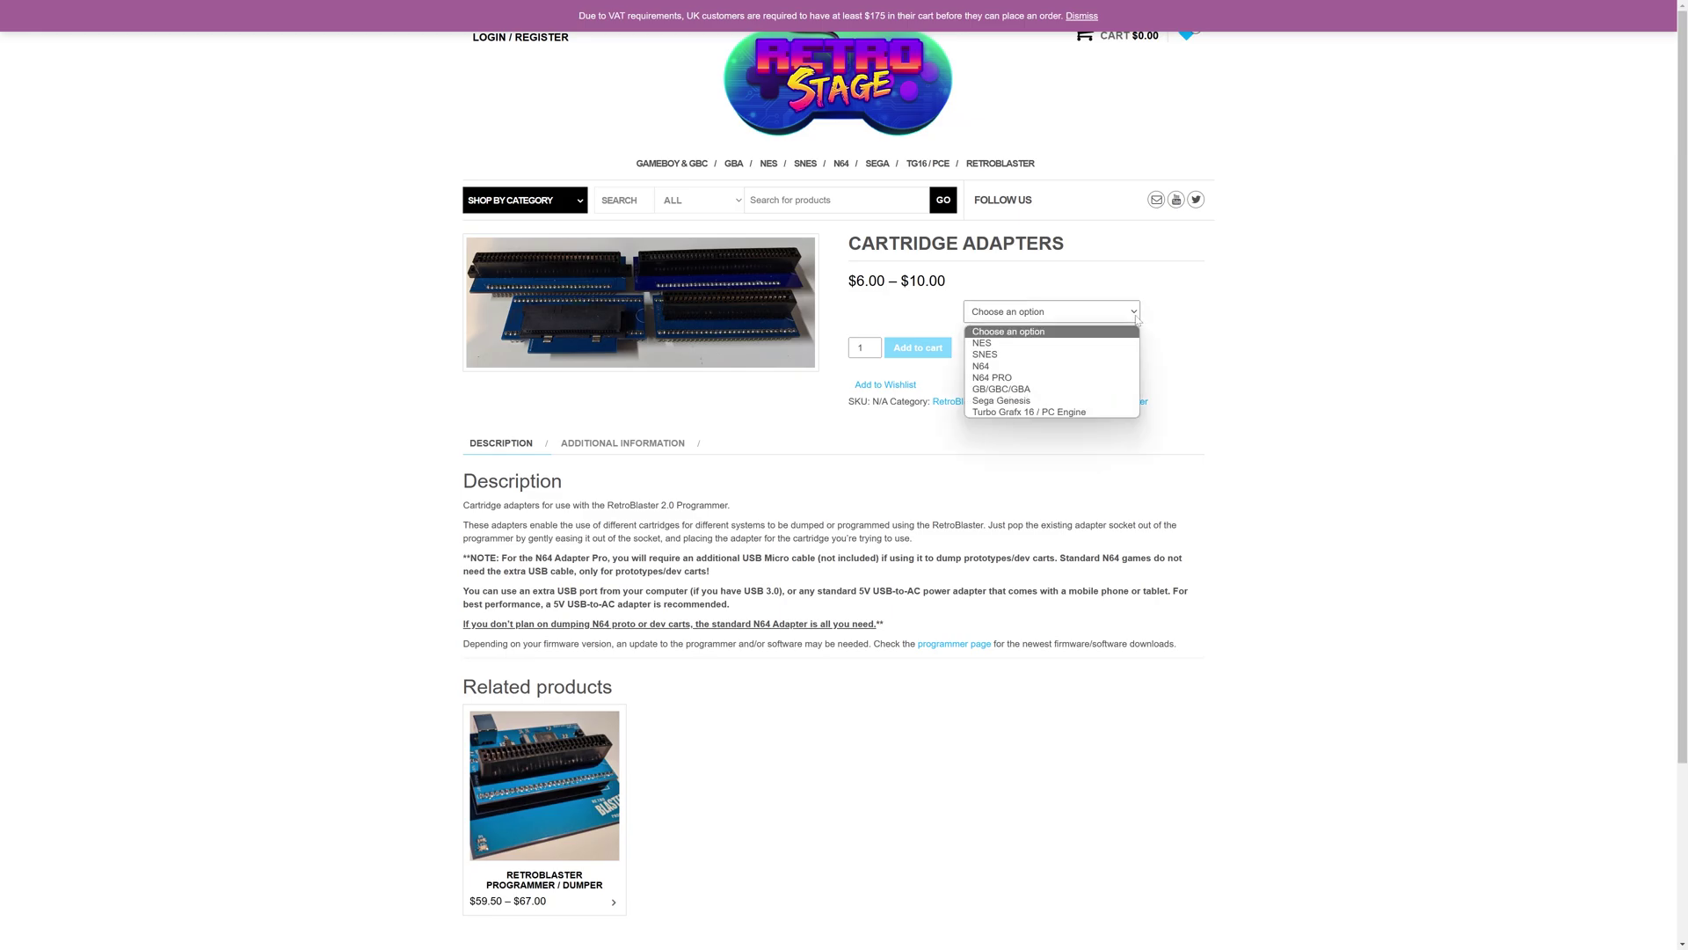
click(1008, 352)
click(1044, 314)
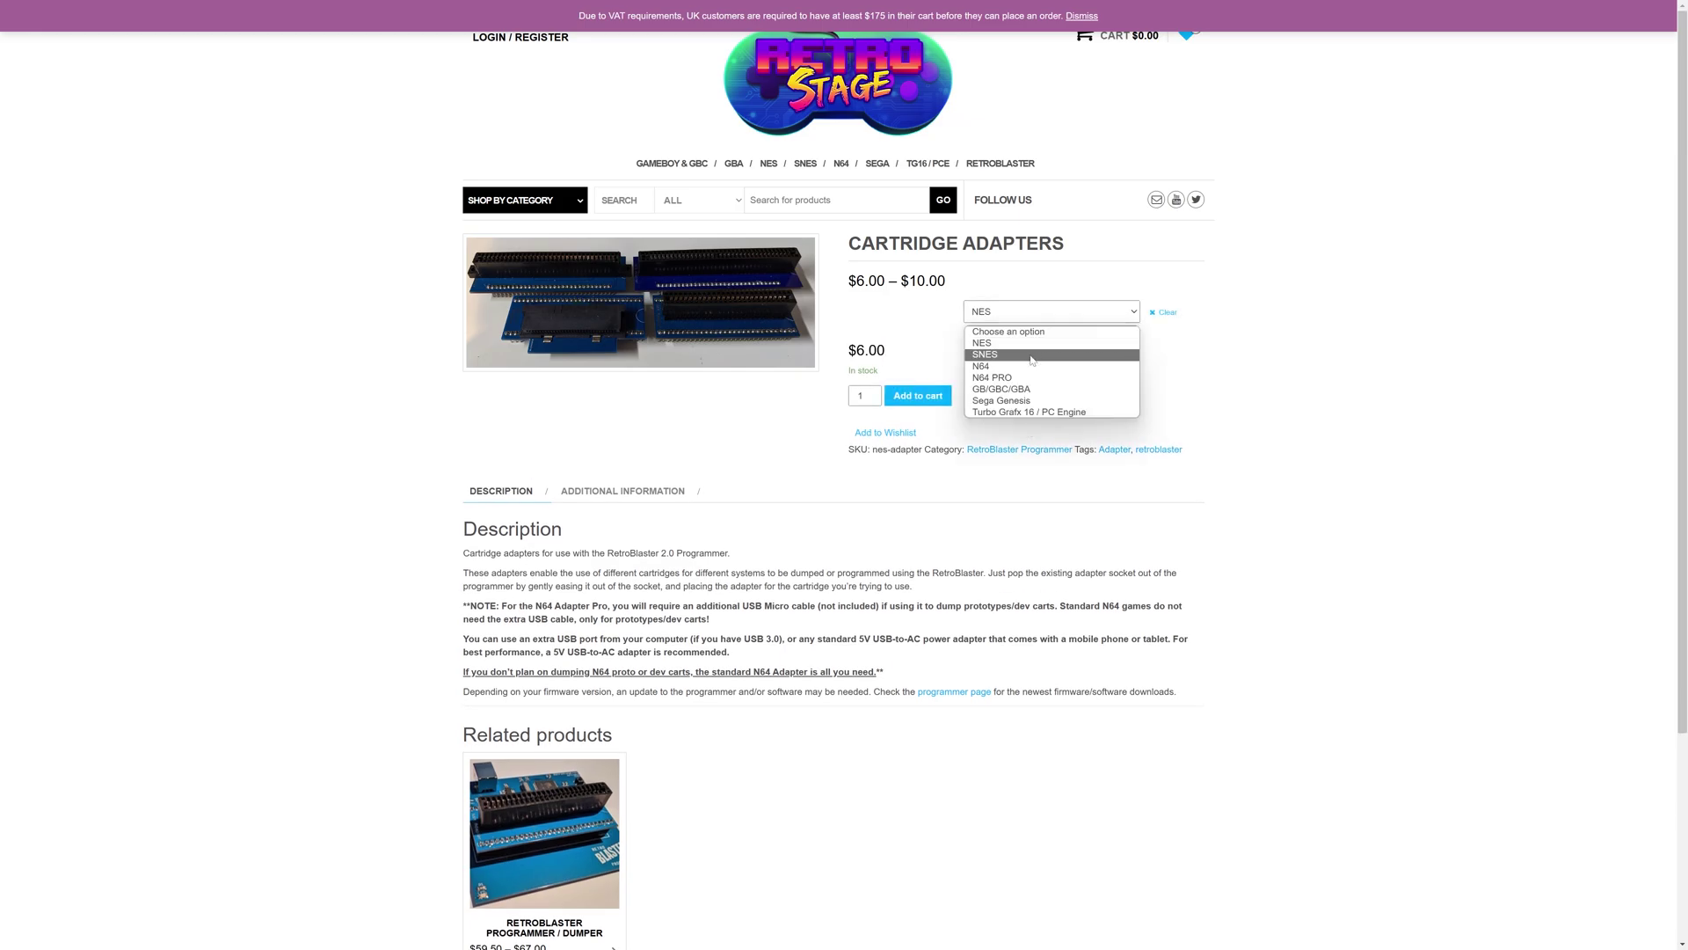
click(1044, 320)
click(1044, 322)
click(1009, 366)
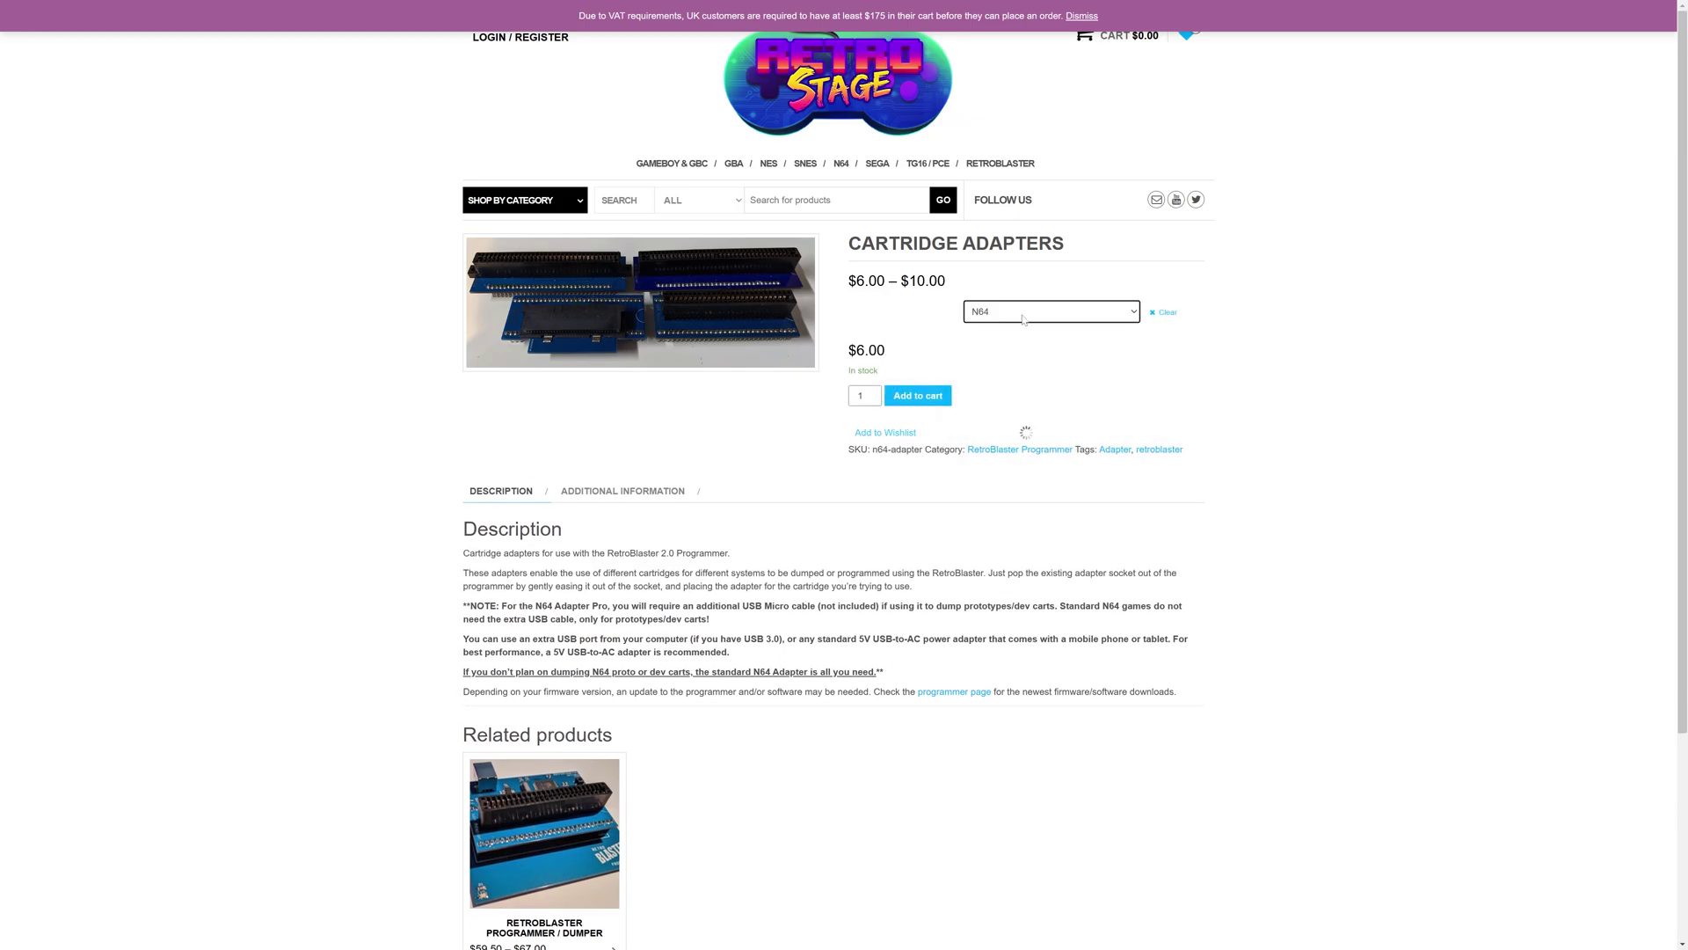
click(1024, 317)
click(1009, 388)
click(1010, 317)
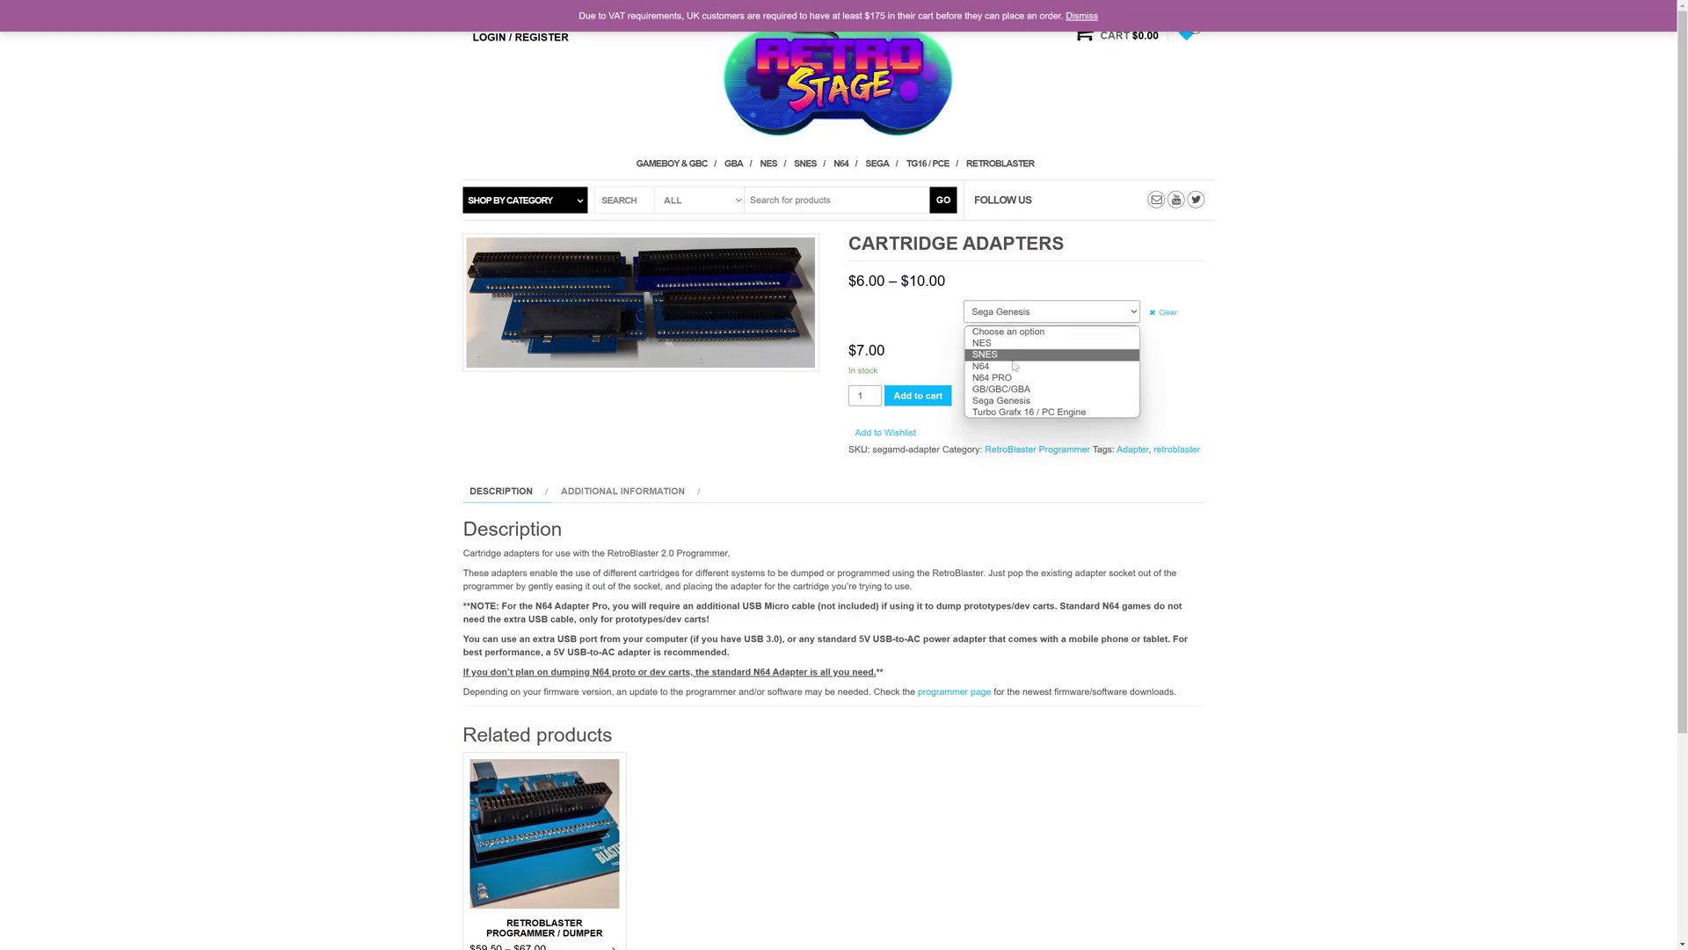
click(1029, 412)
click(1236, 352)
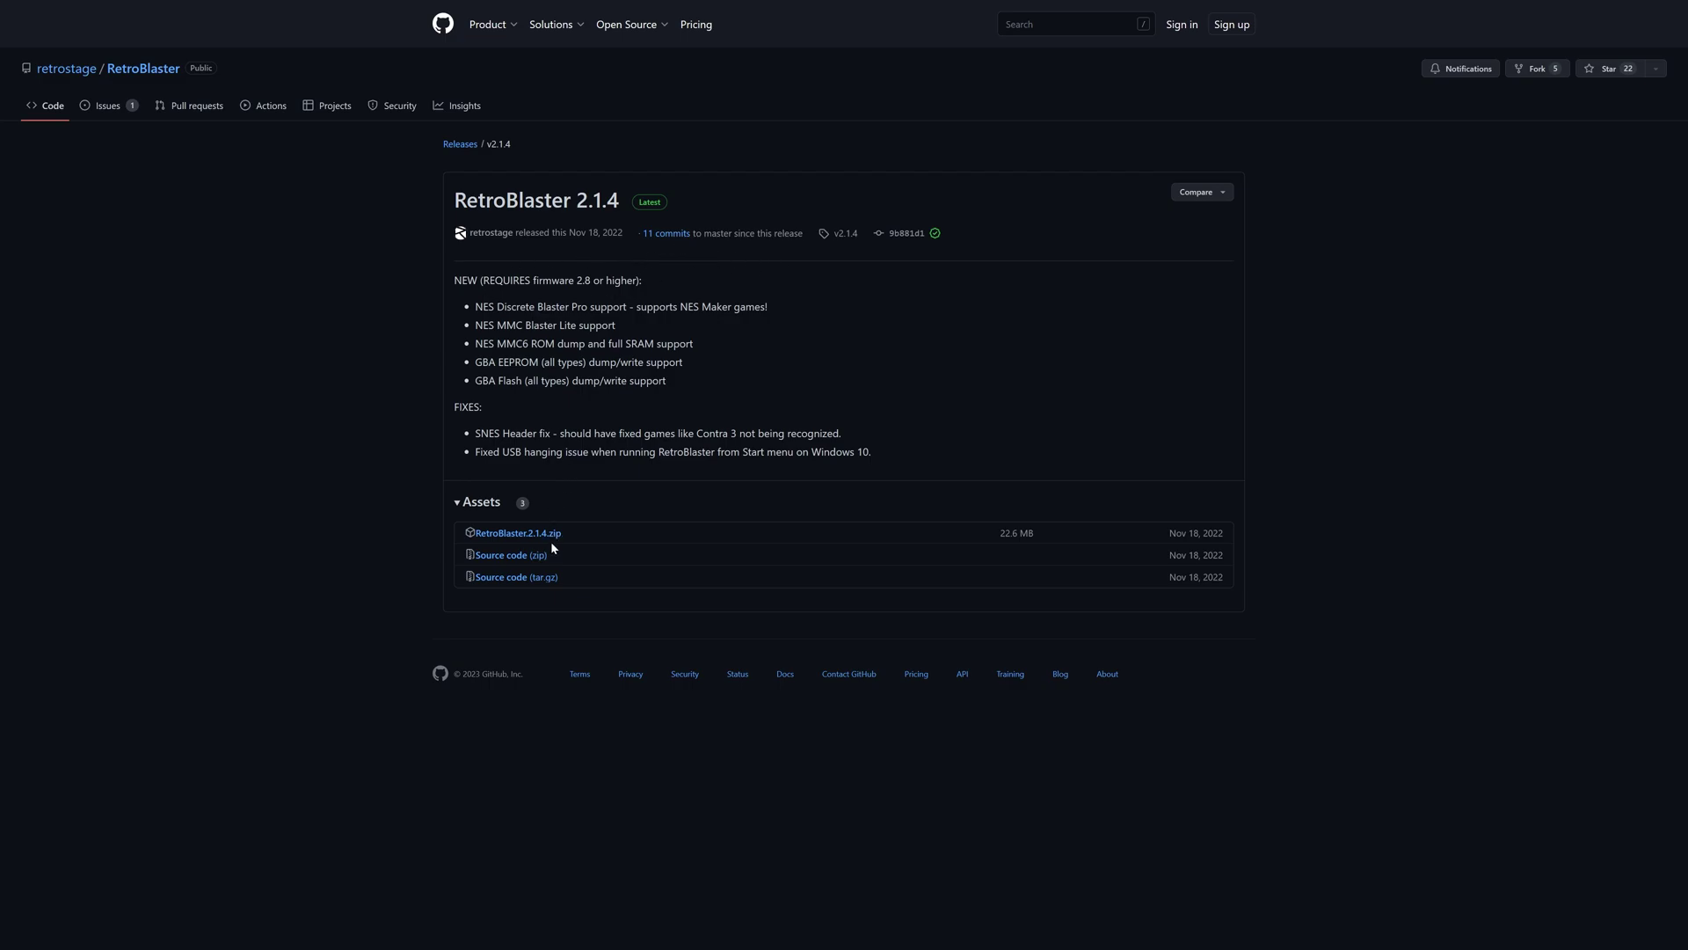
Step: Download RetroBlaster.2.1.4.zip from the GitHub release and extract it with 7-Zip into its own desktop folder
click(518, 533)
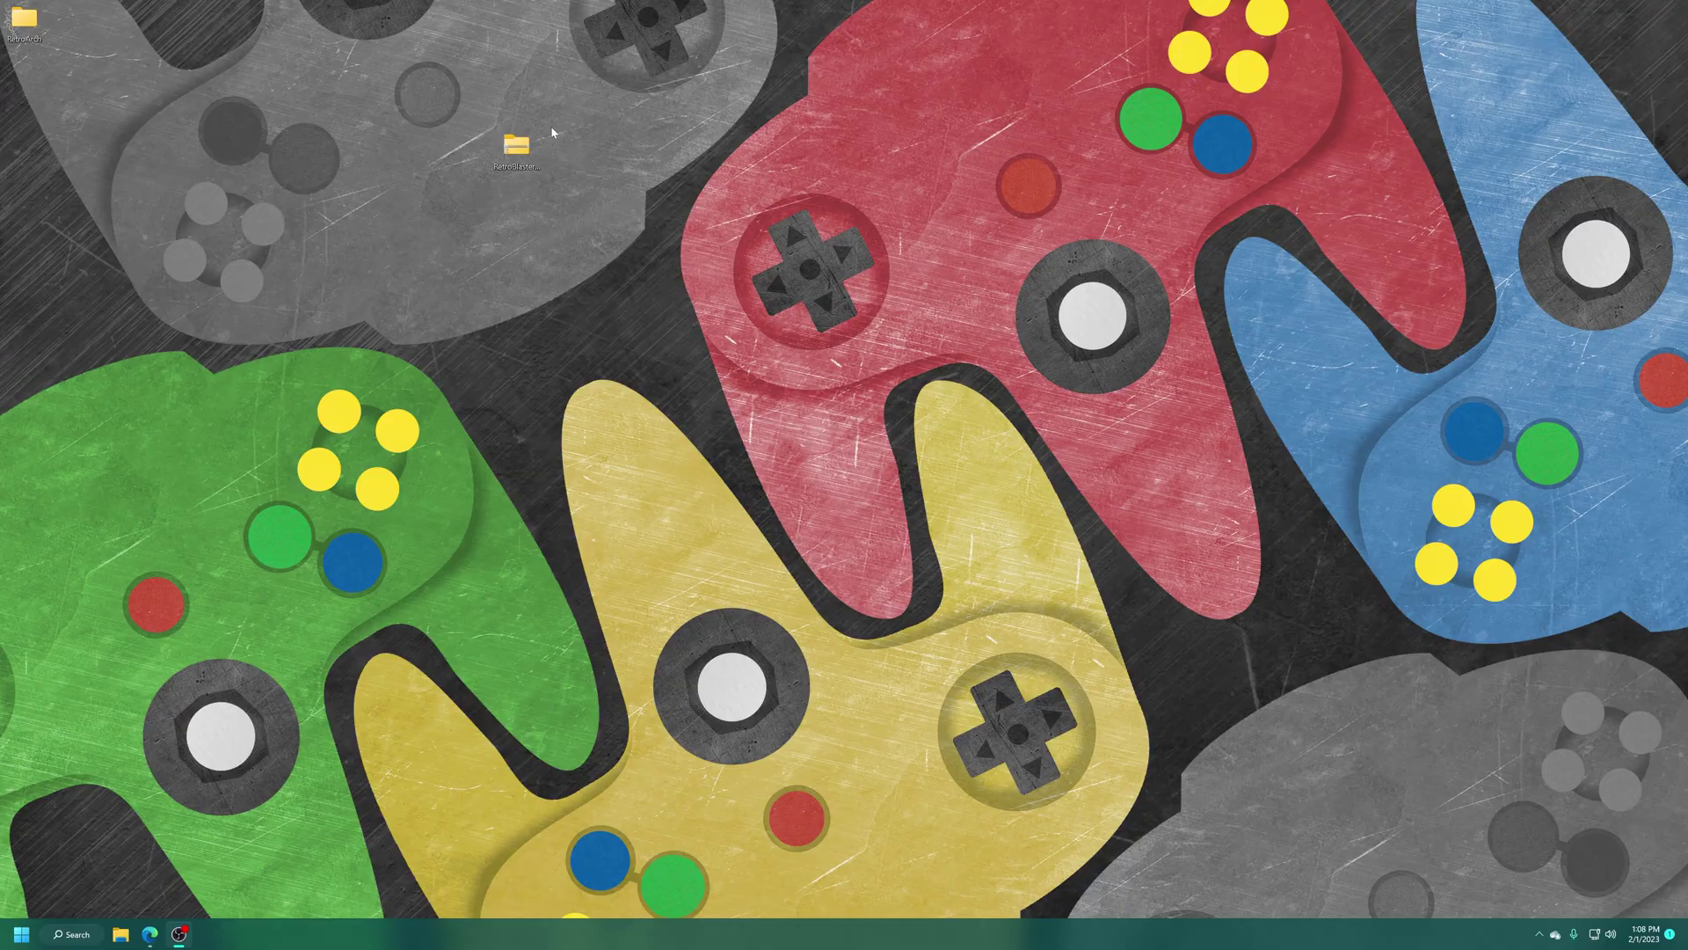
right_click(515, 144)
mouse_move(572, 185)
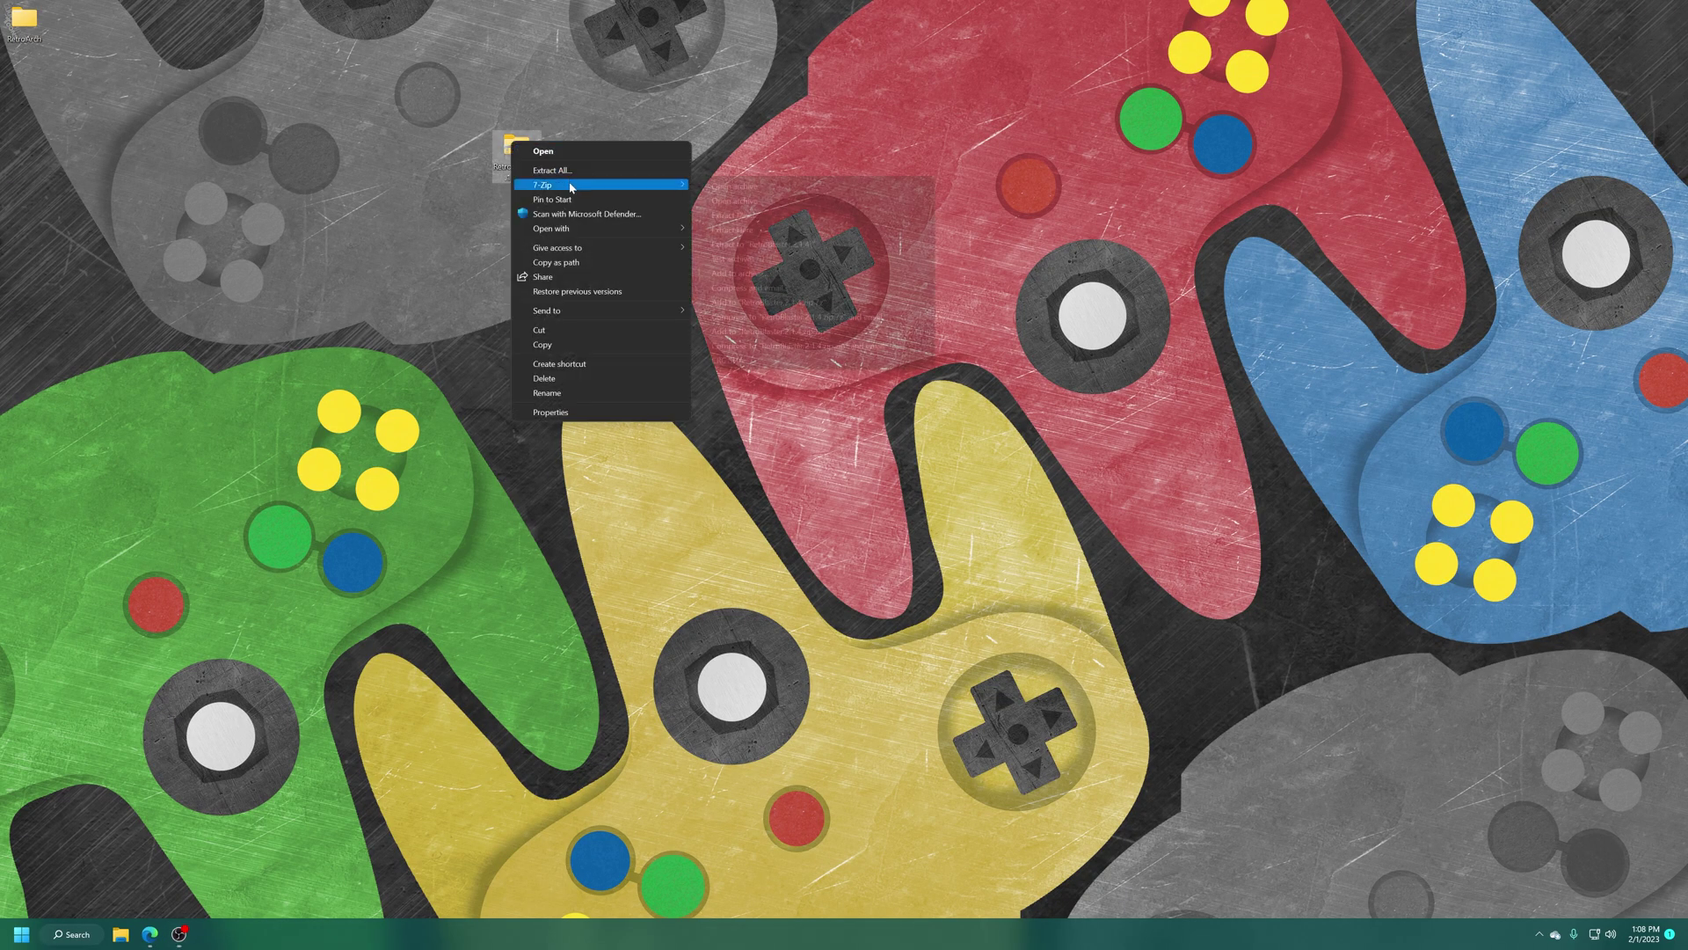
click(808, 245)
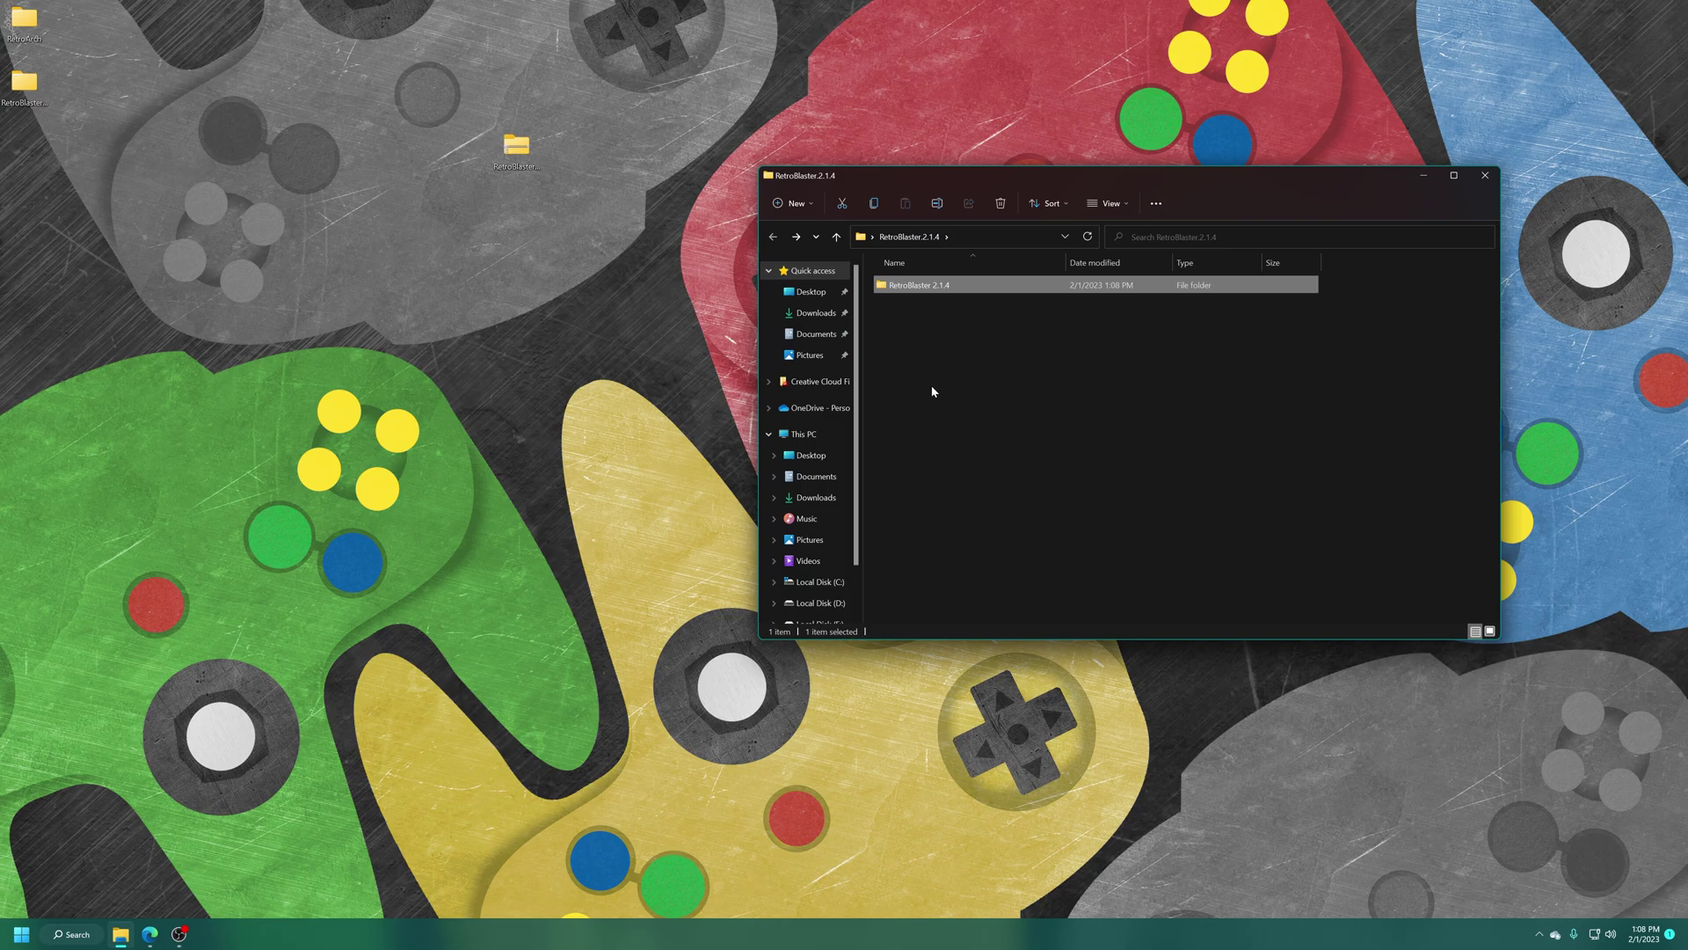
Step: Move the extracted RetroBlaster 2.1.4 folder to Local Disk (D:), deleting the old RetroBlaster.2.1.1 folder there
right_click(908, 289)
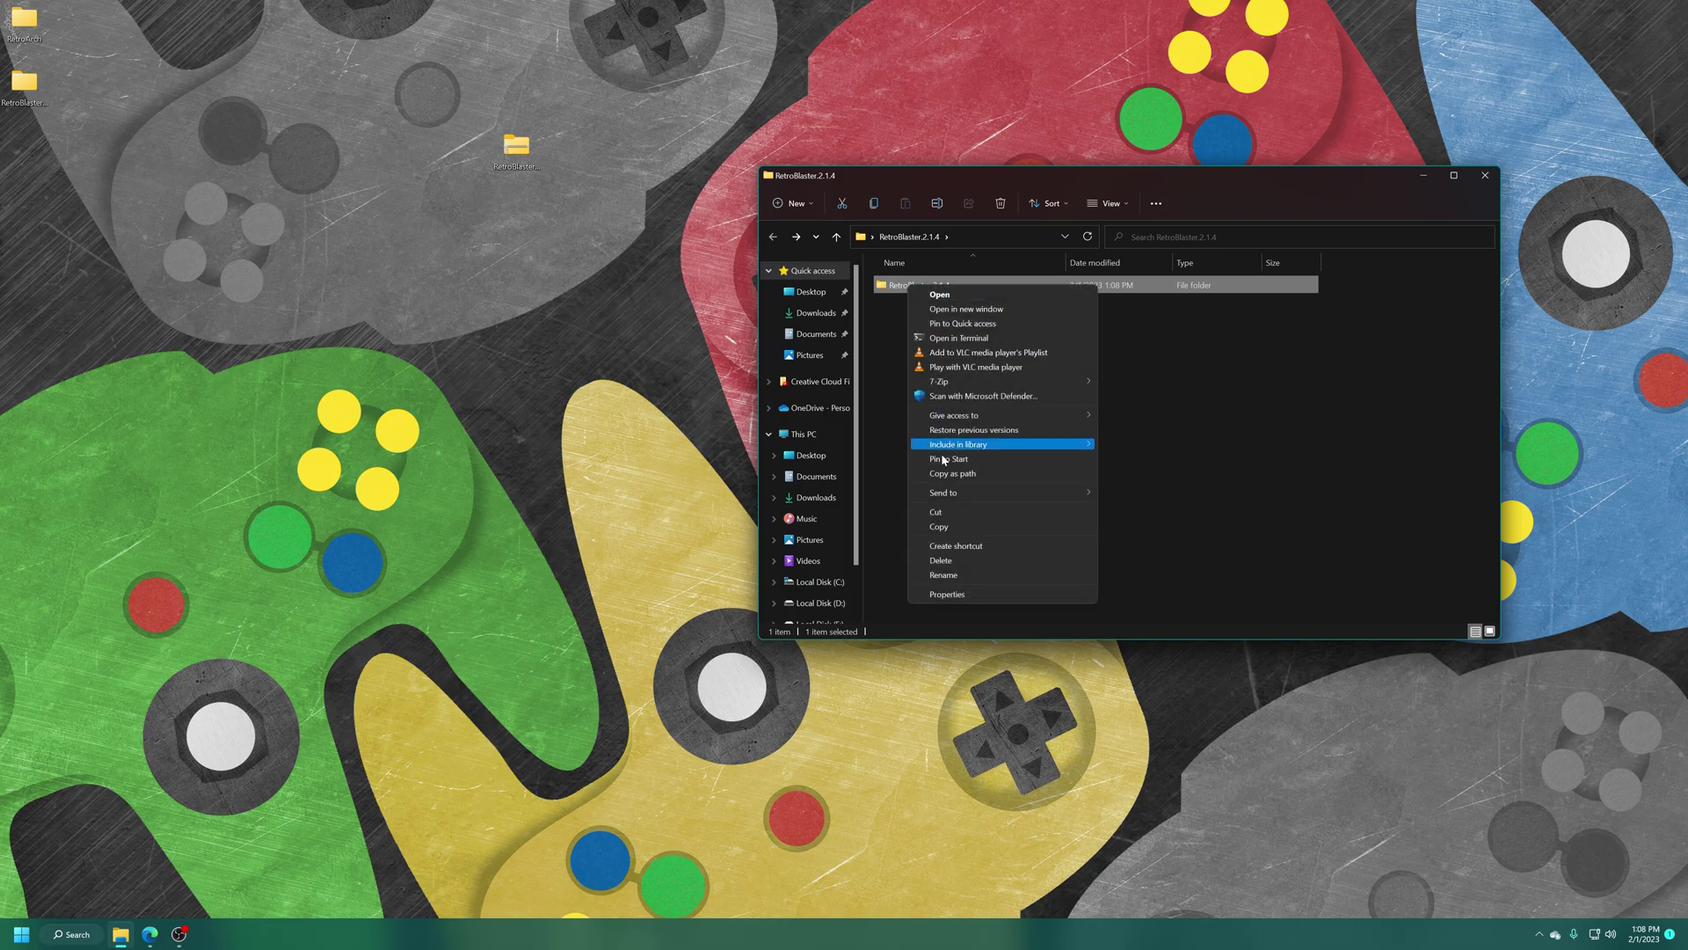
click(932, 511)
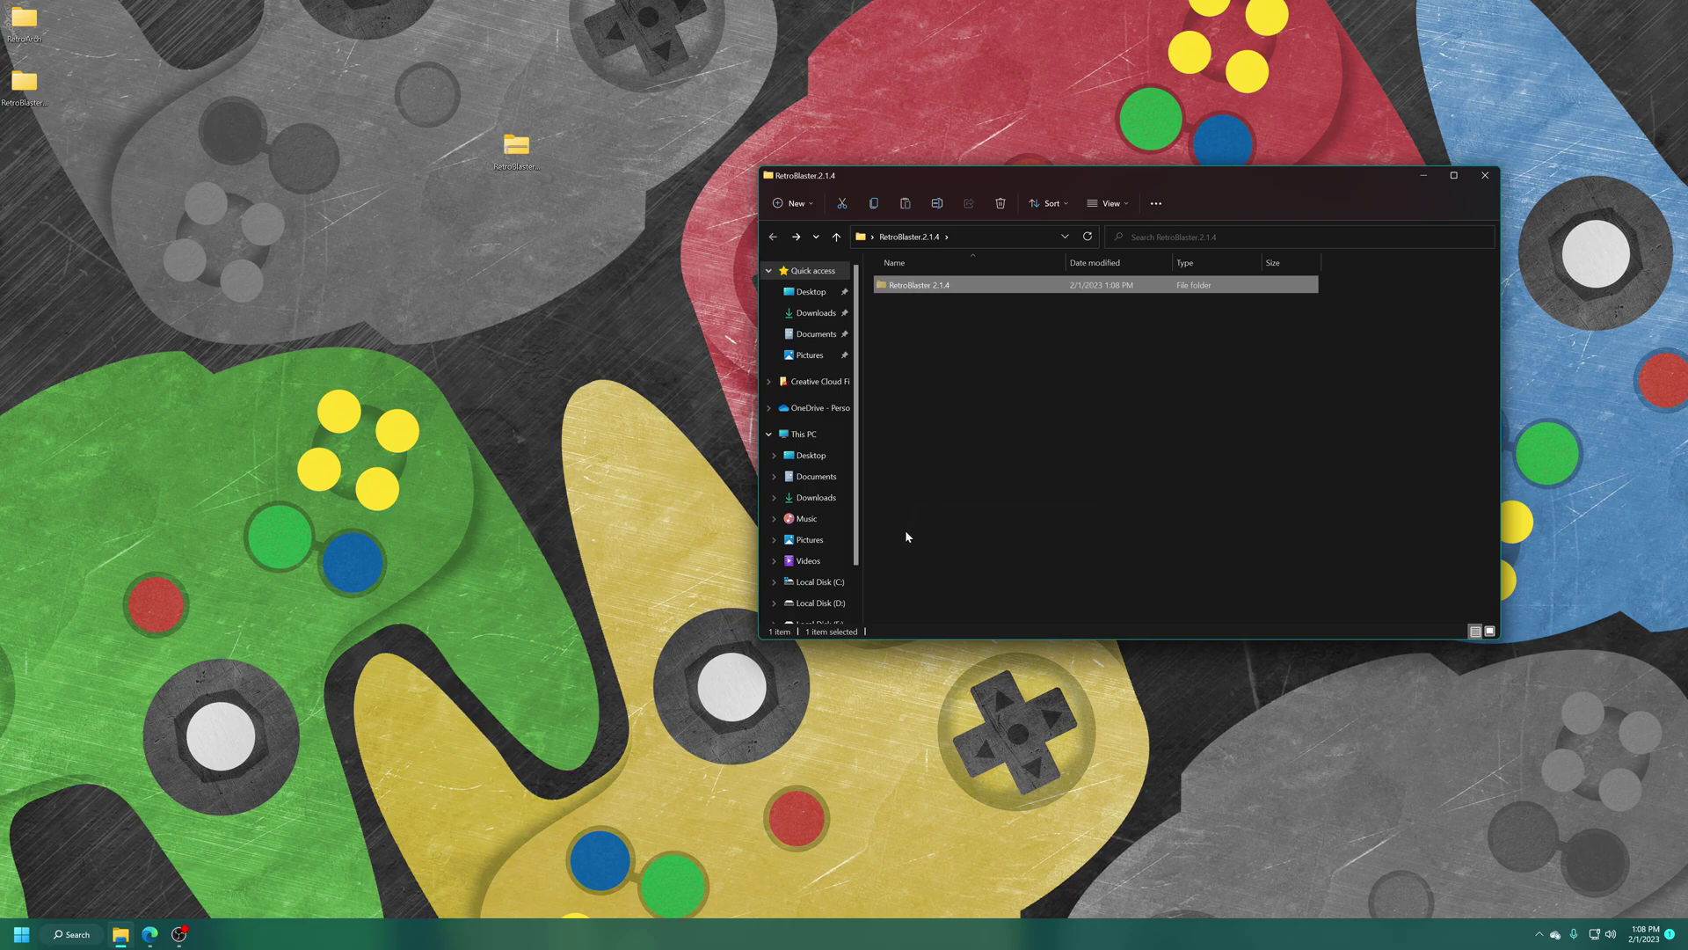
click(821, 605)
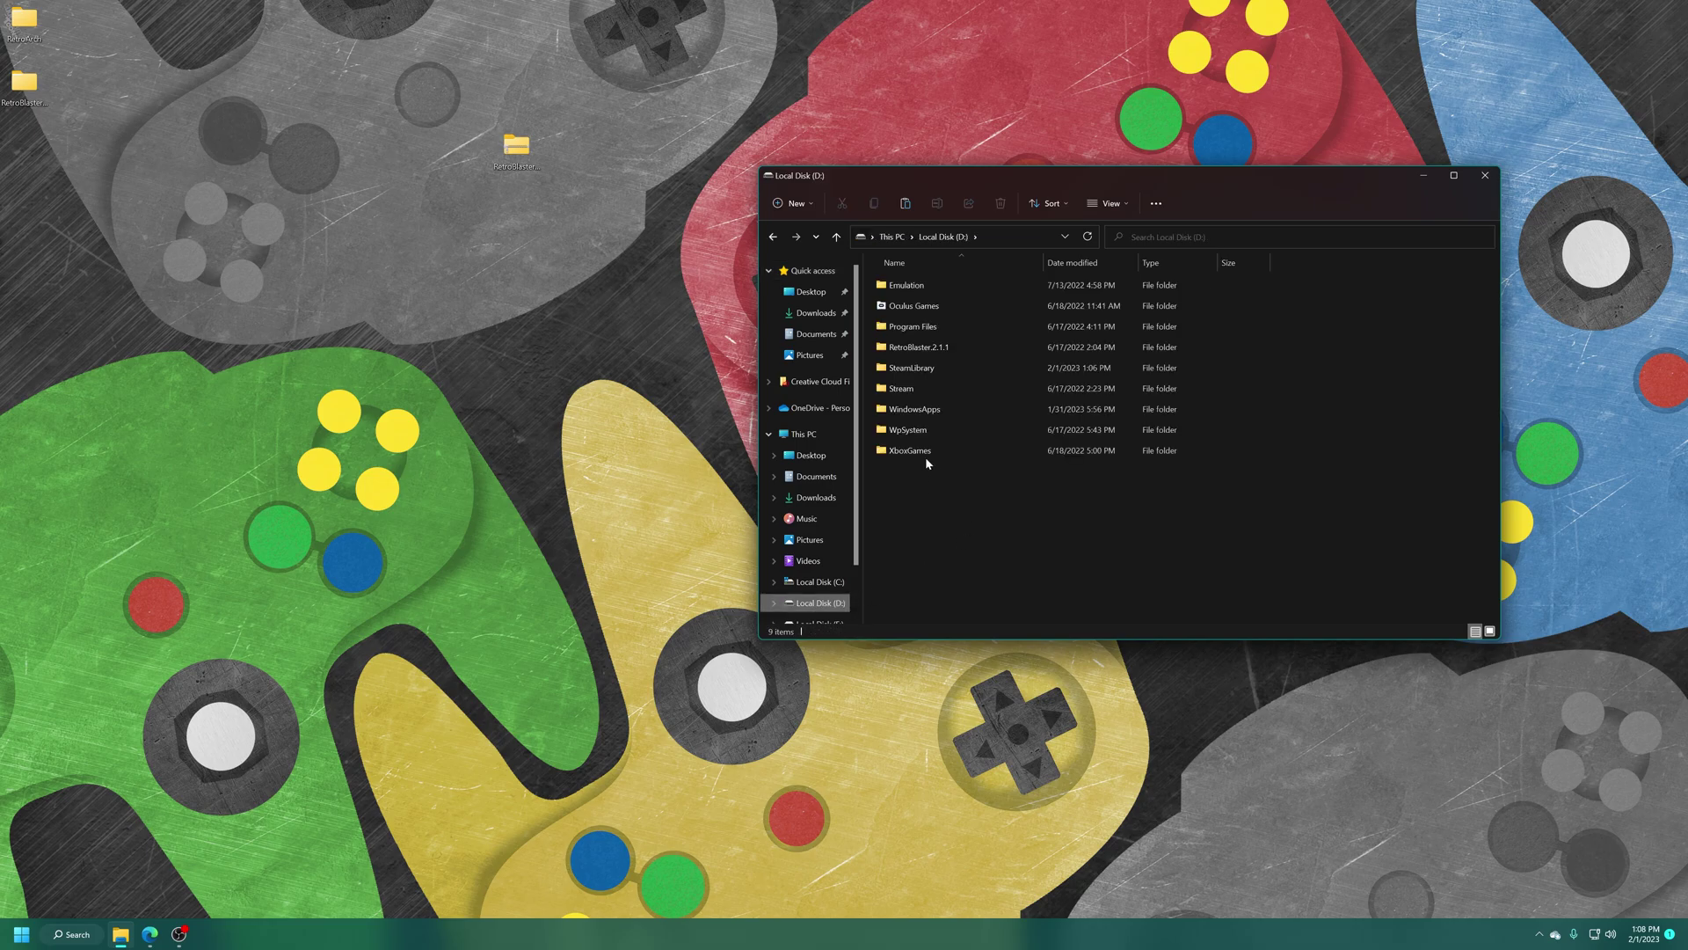
click(961, 350)
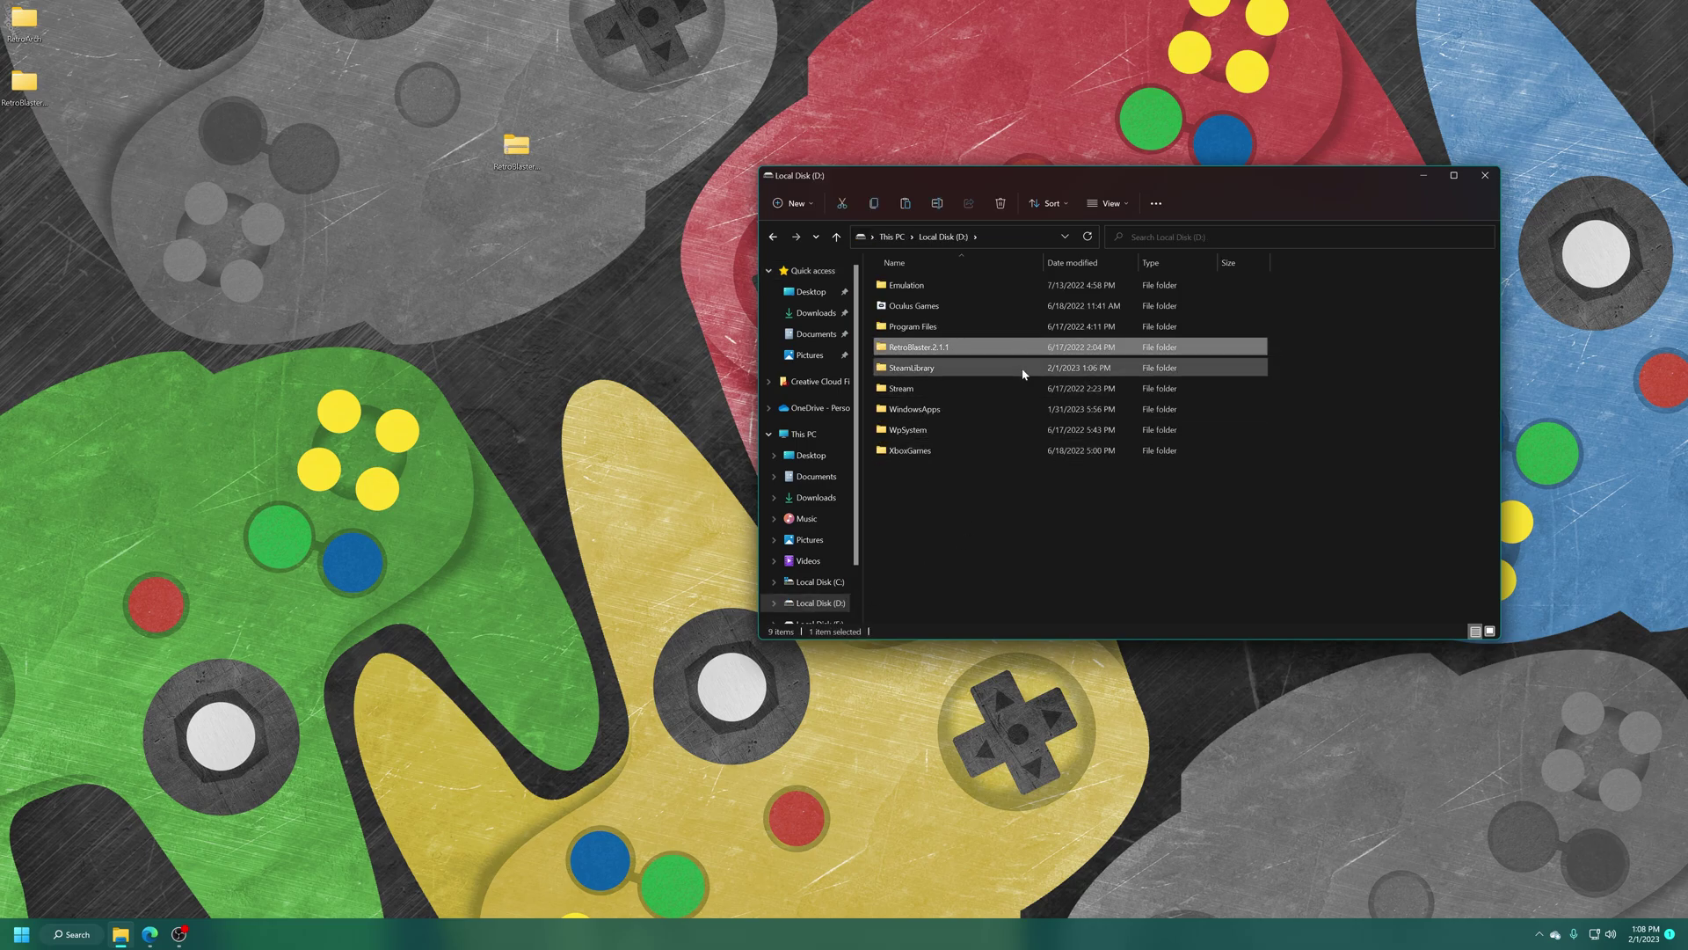
key(Delete)
right_click(931, 477)
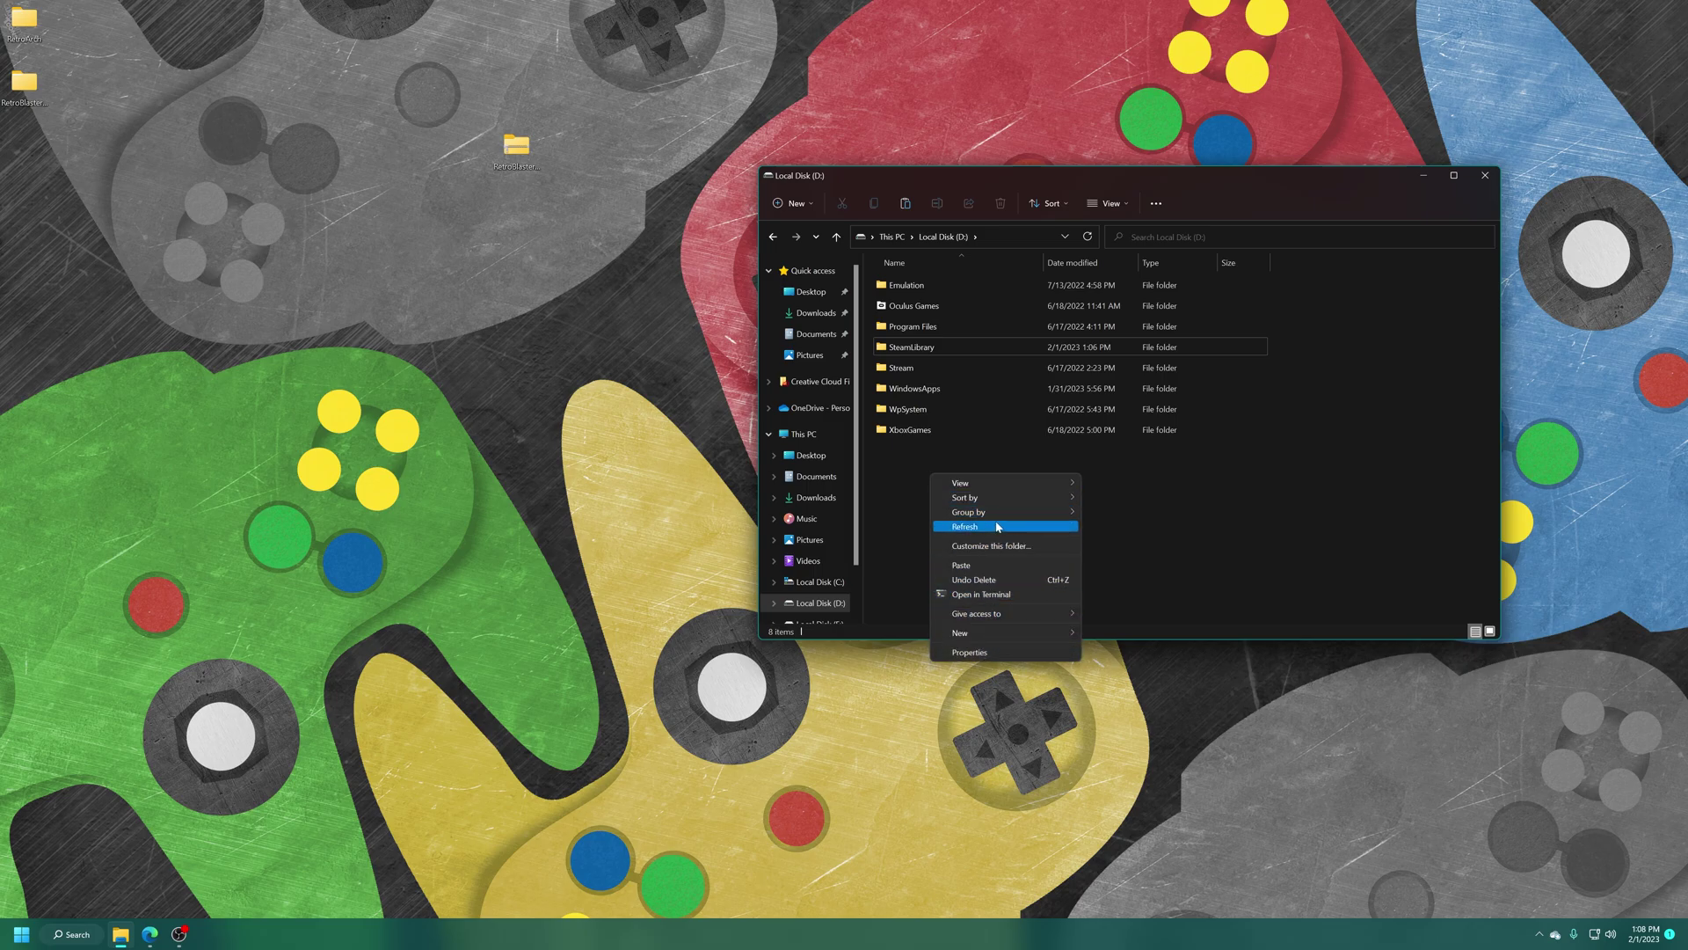
click(951, 565)
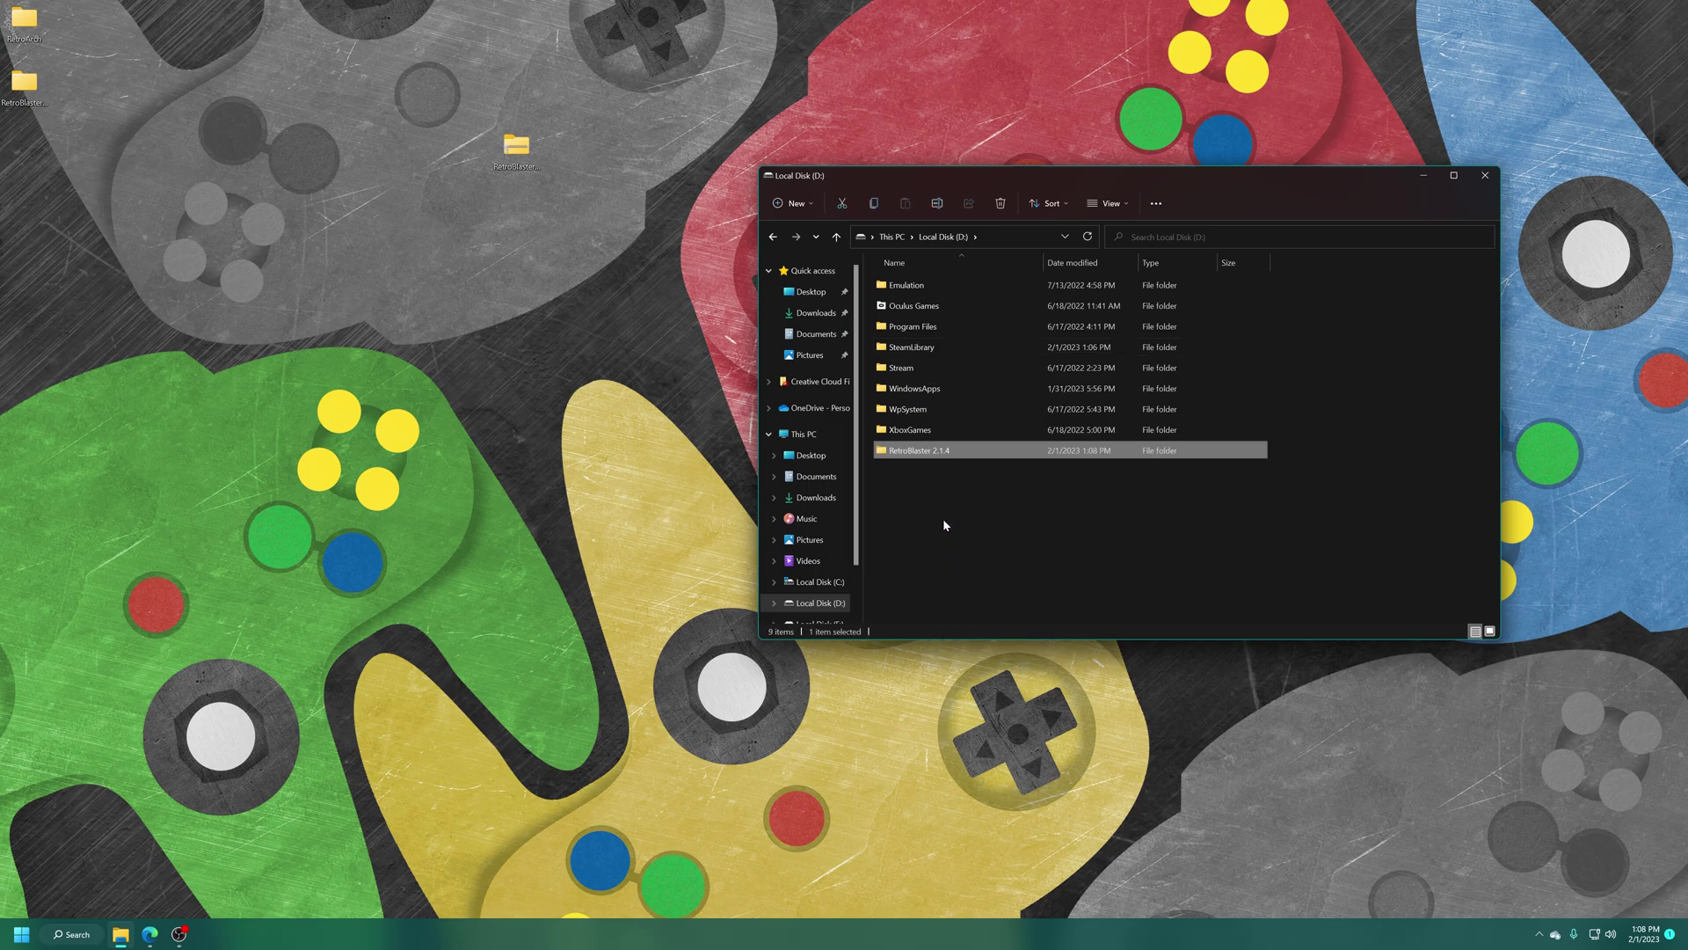
Step: Delete the leftover RetroBlaster zip file and extraction folder from the desktop
drag(646, 186, 17, 88)
key(Delete)
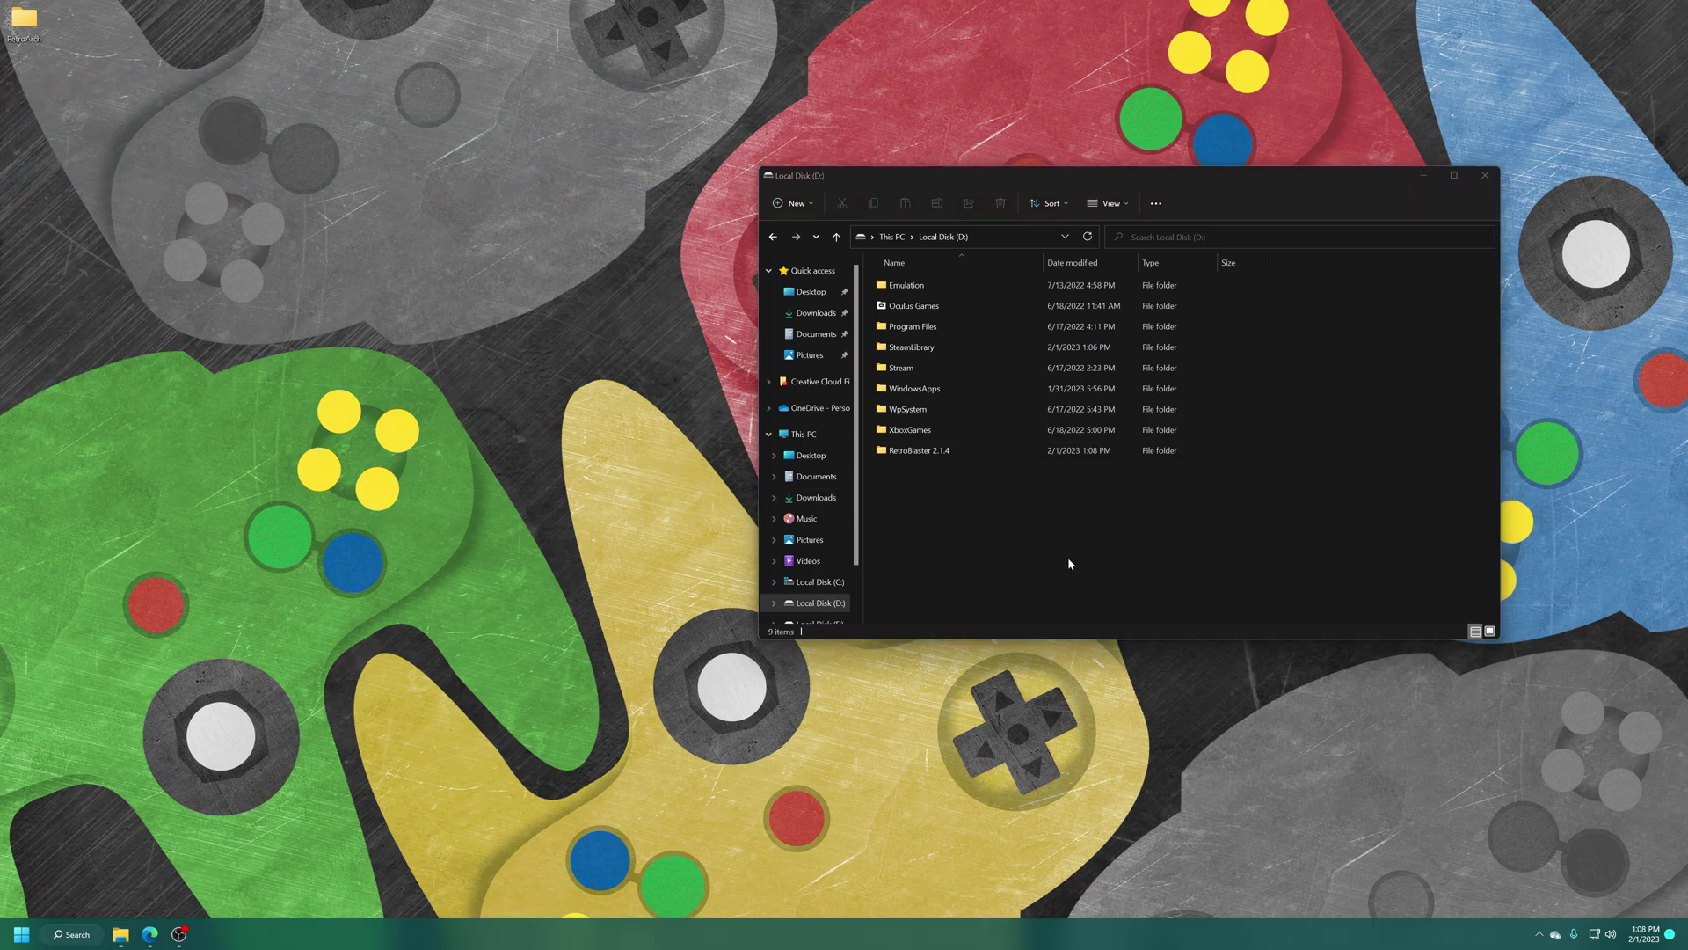
Step: Launch RetroBlaster2.1.4.exe from the RetroBlaster 2.1.4 folder and dismiss its firmware and software version information
double_click(938, 450)
click(919, 370)
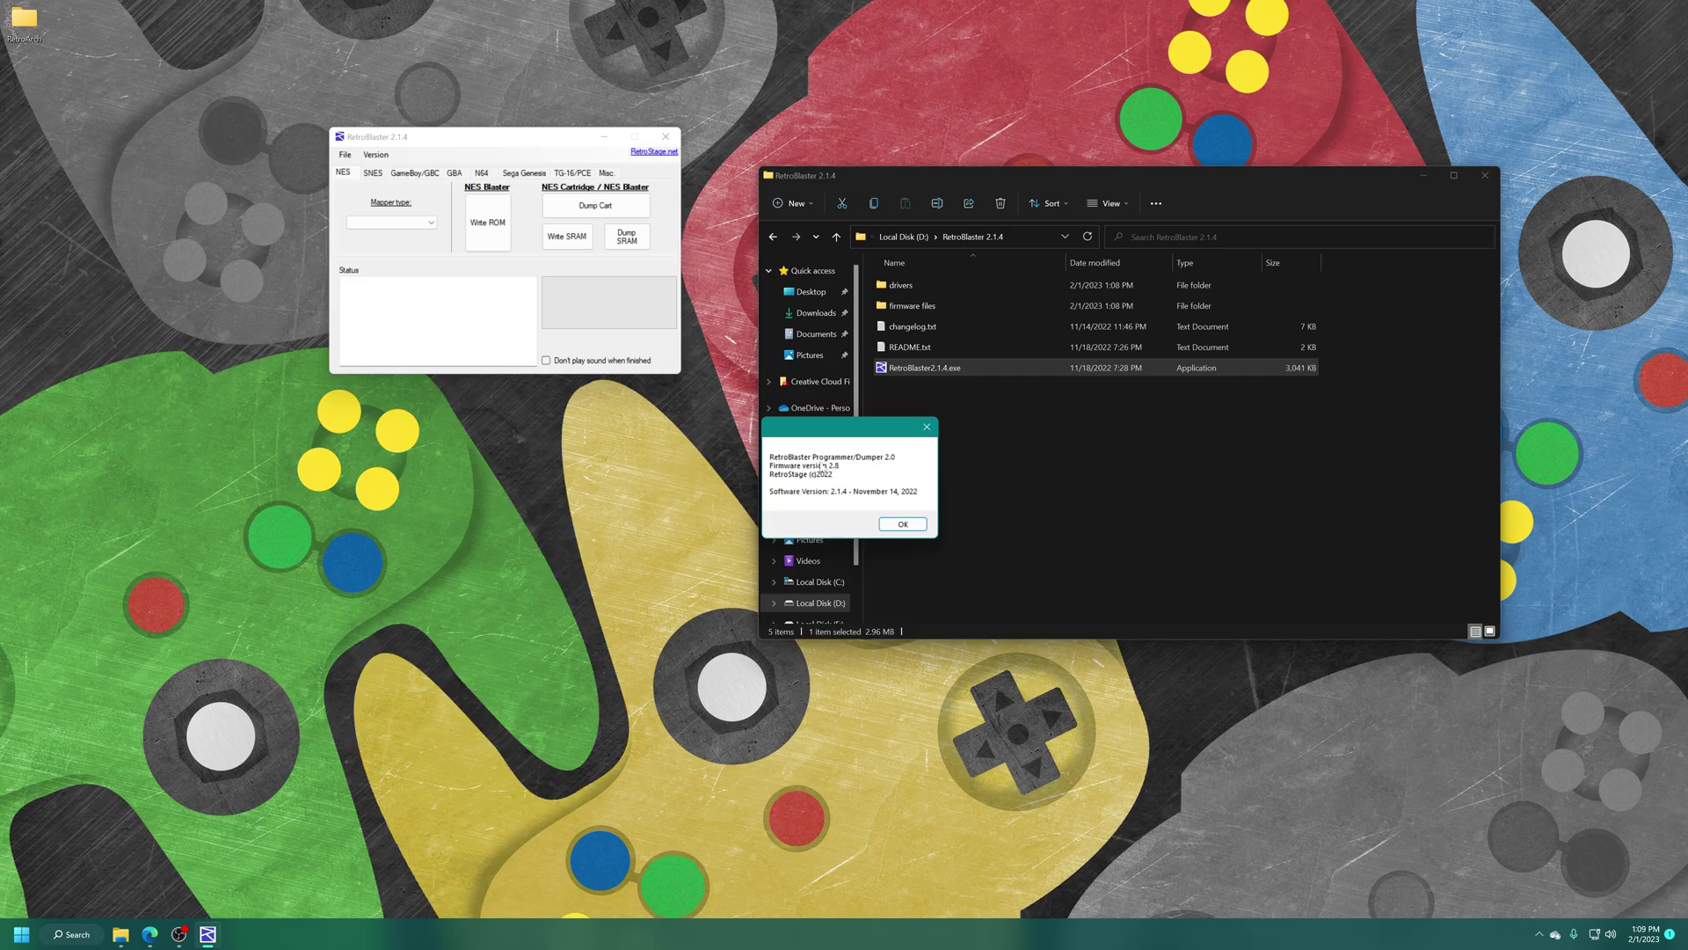
click(894, 524)
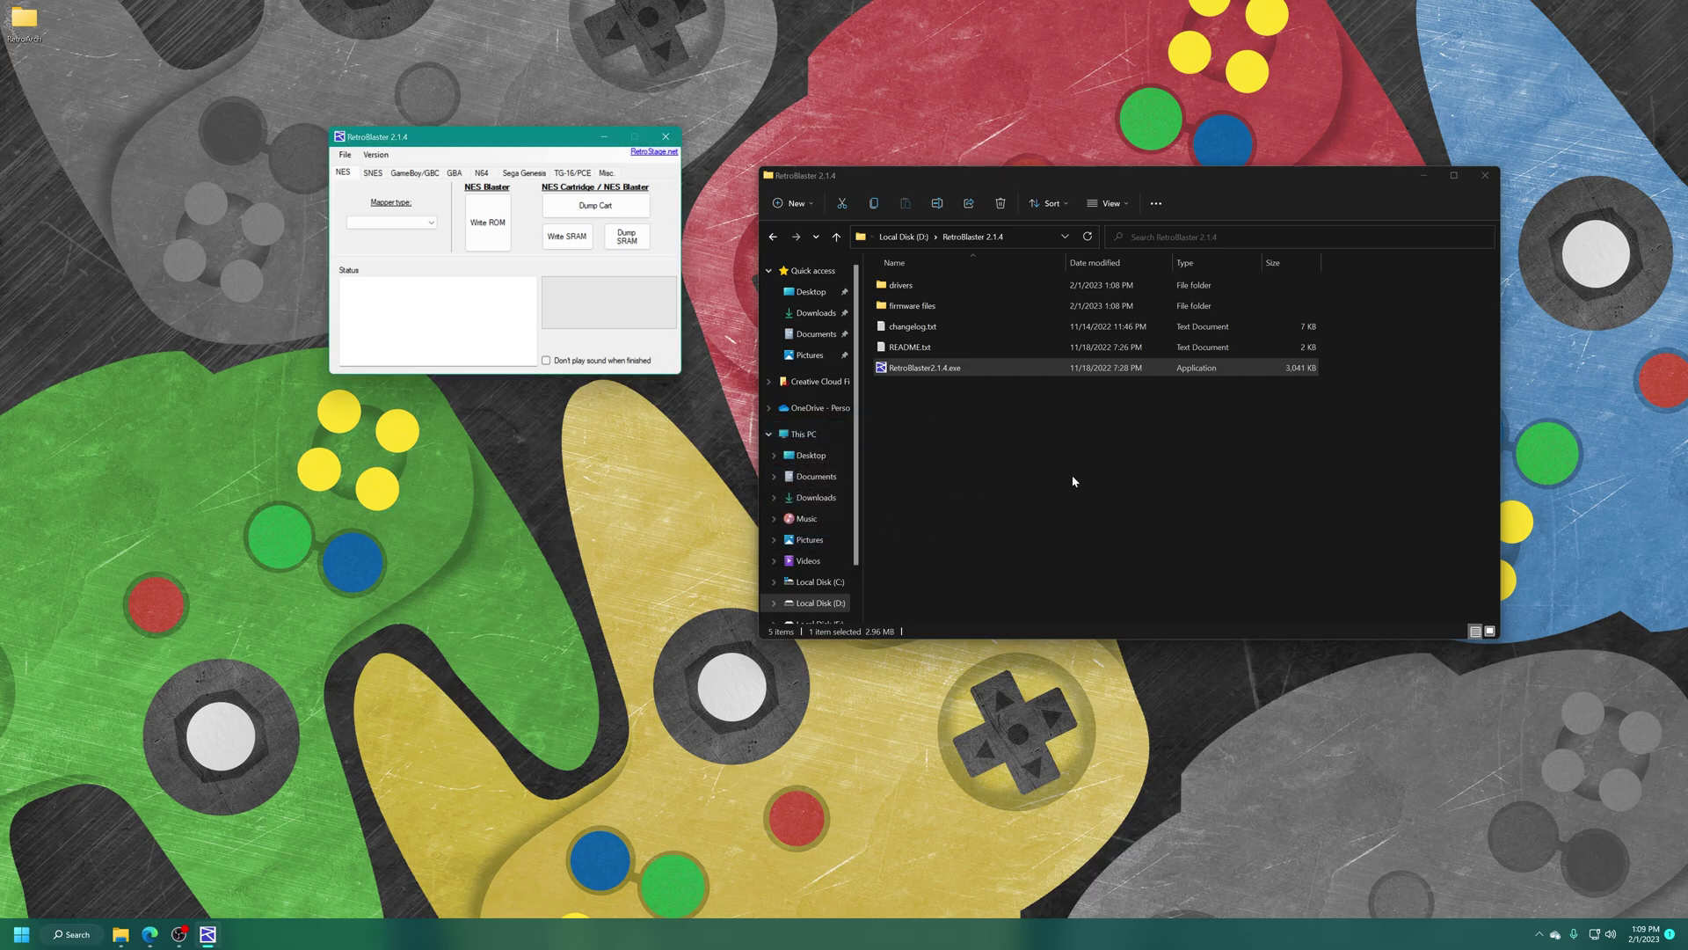
Step: Locate the drivers folder supplied inside the RetroBlaster 2.1.4 folder
click(1059, 435)
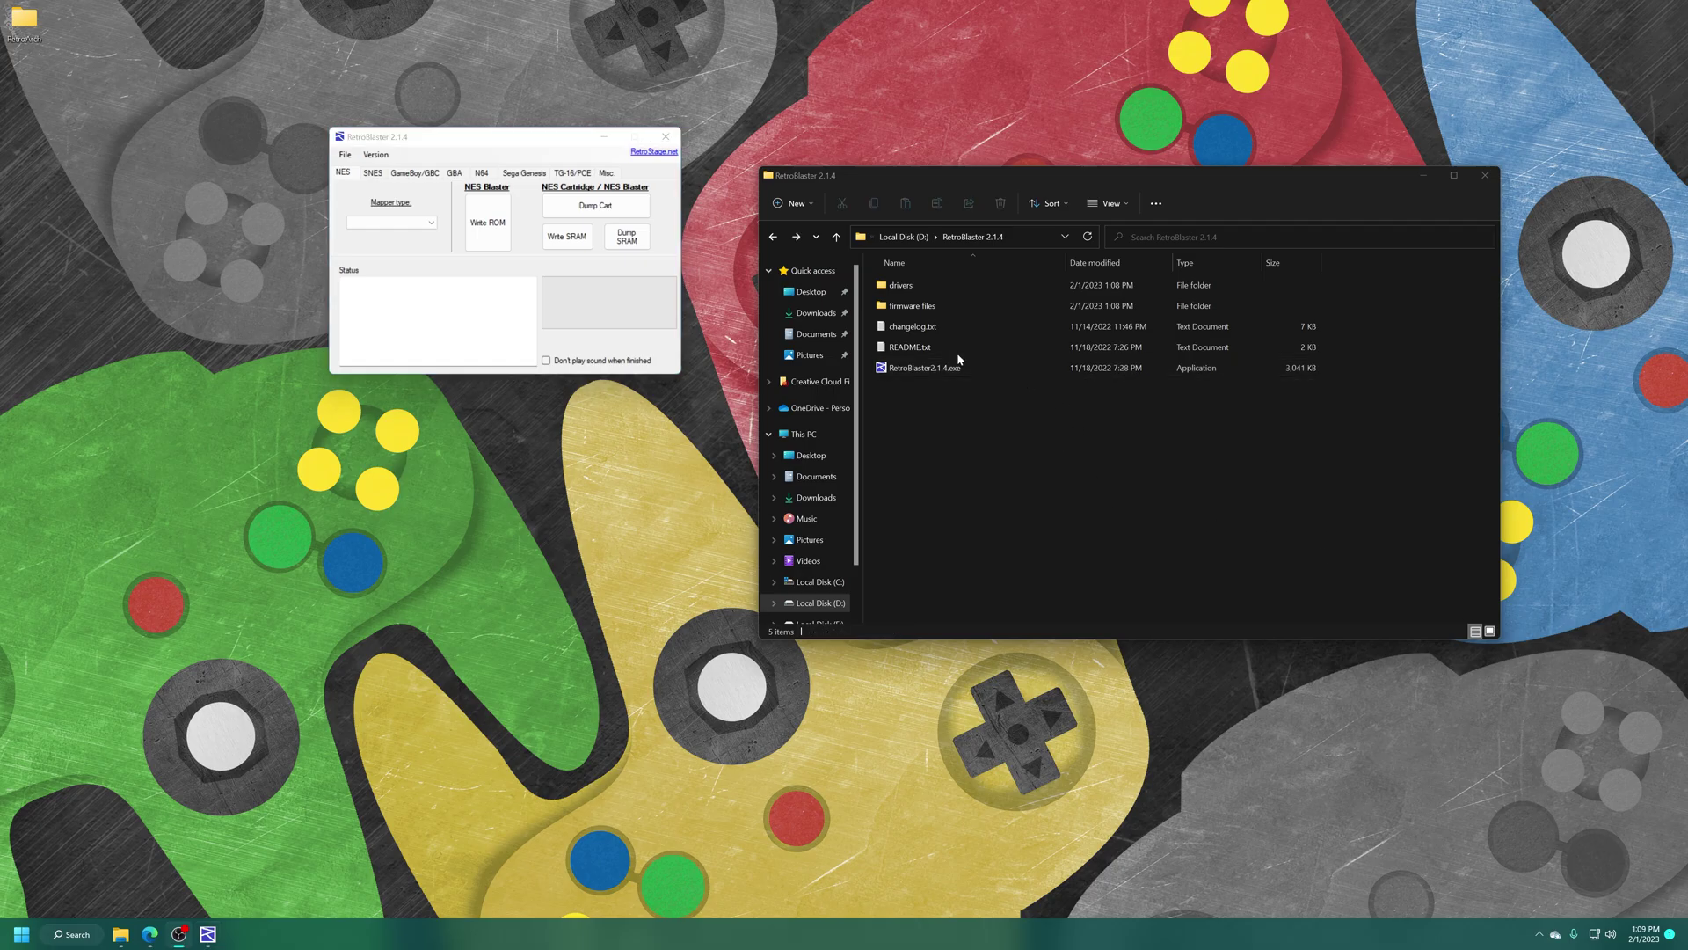
double_click(883, 287)
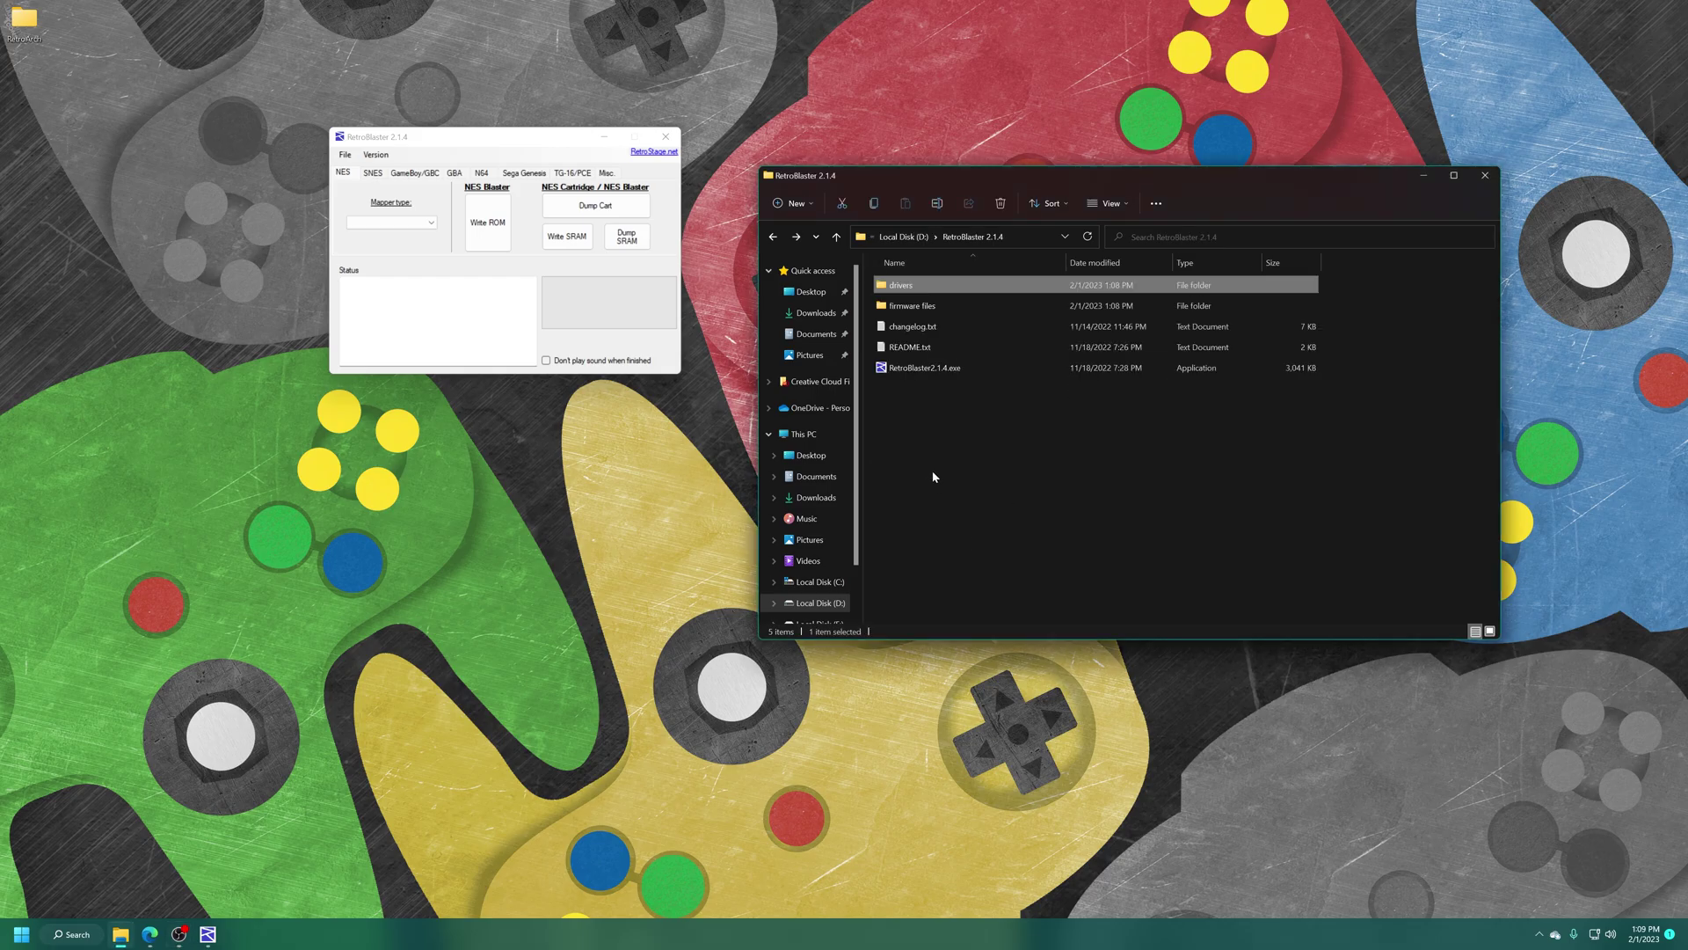
click(991, 458)
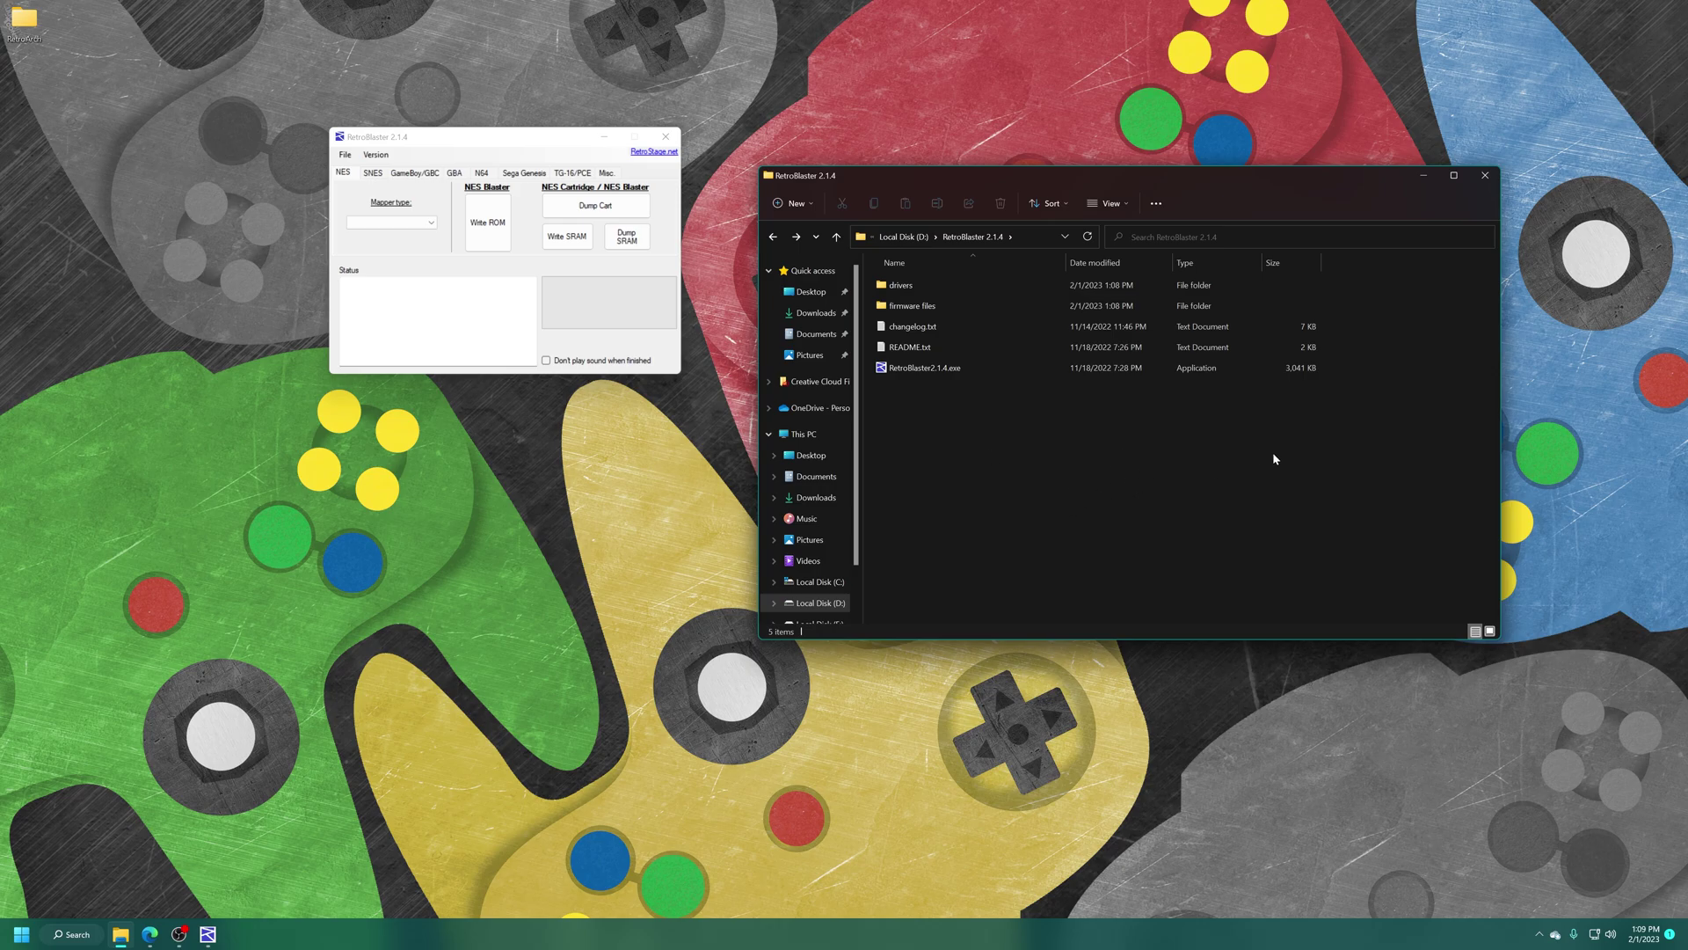
Step: Dump the GameBoy cartridge's ROM in RetroBlaster and save it to the desktop as Pokemon Red in GameBoy ROM format
click(489, 141)
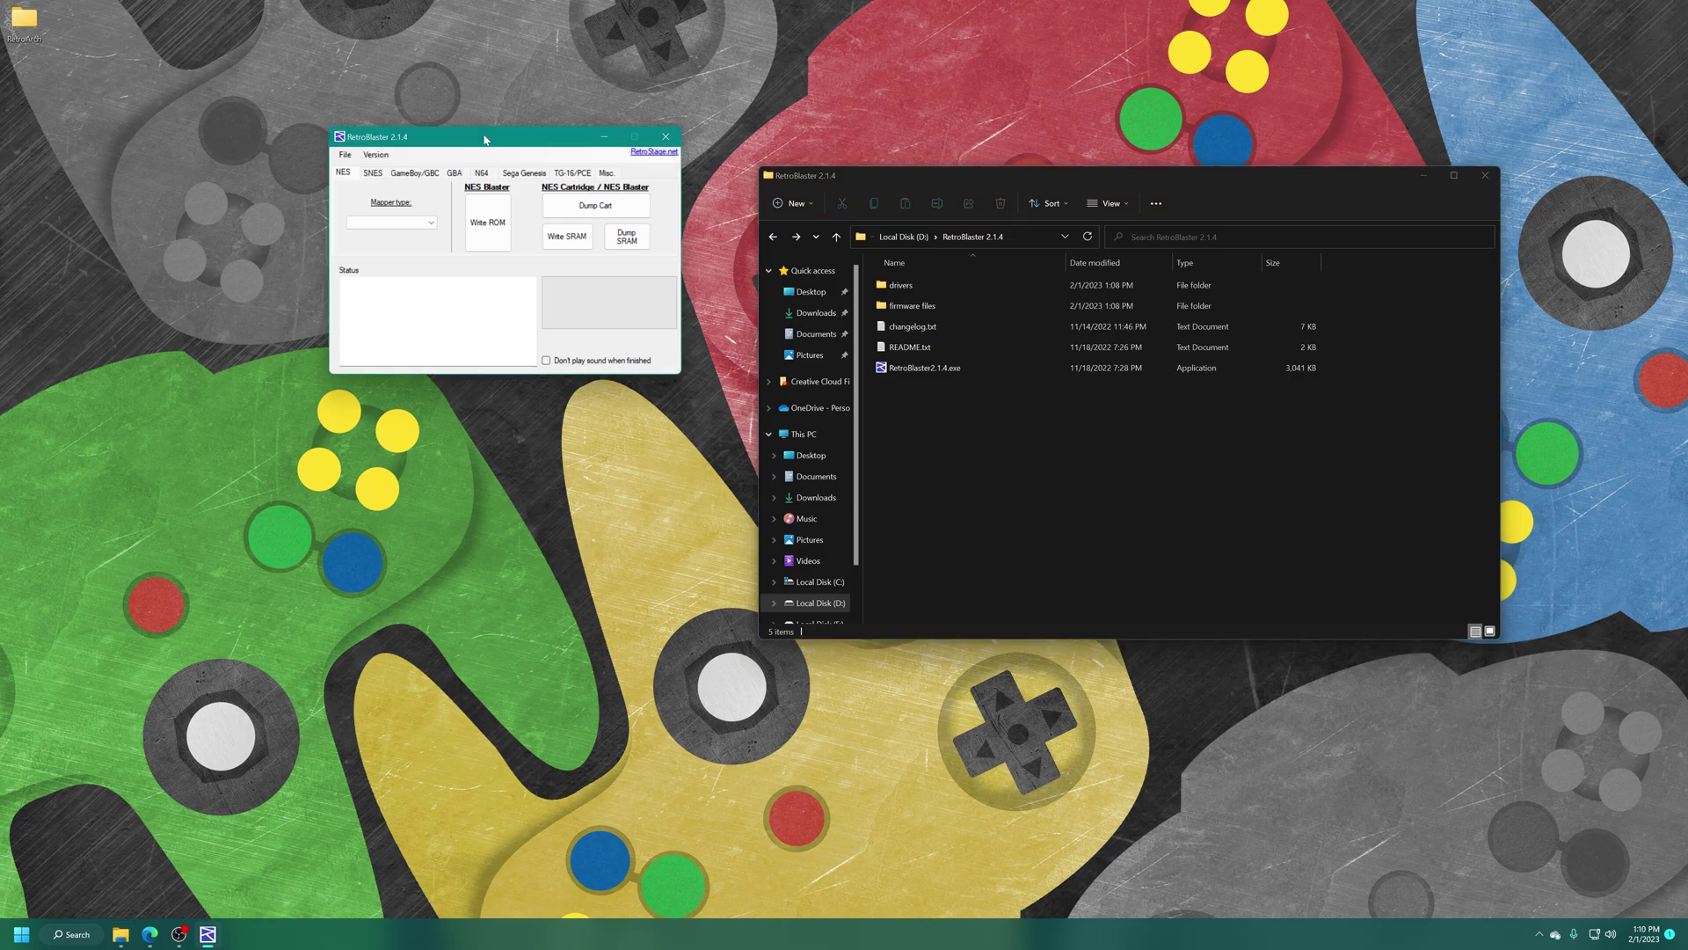
click(423, 176)
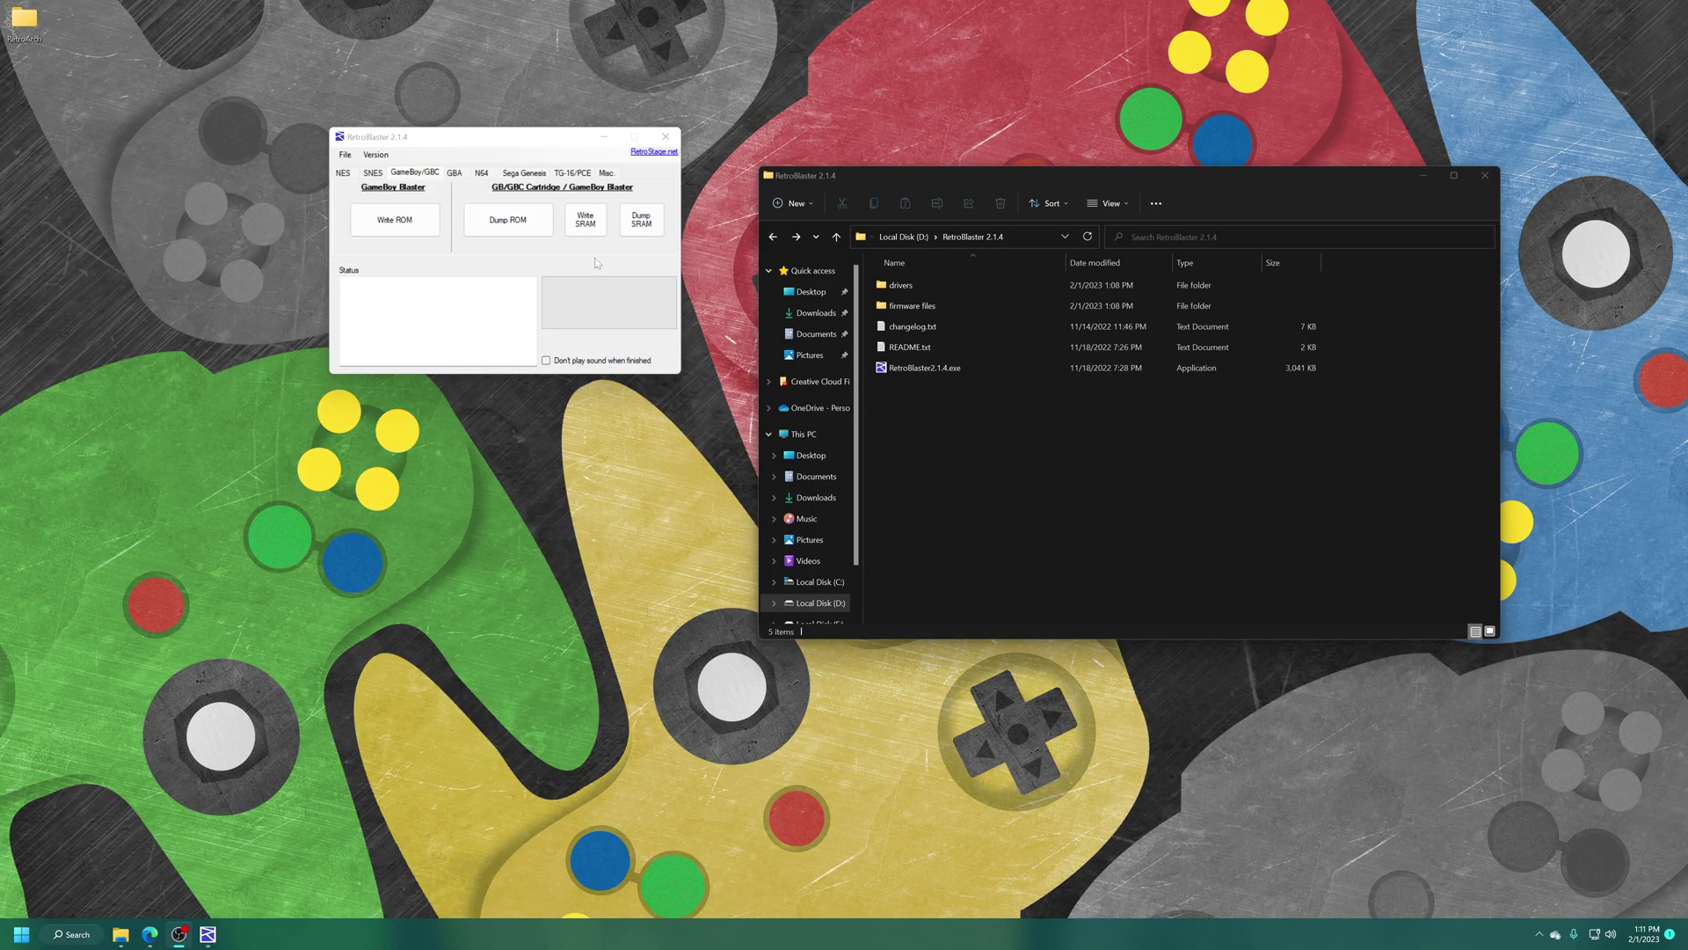
click(526, 222)
click(390, 339)
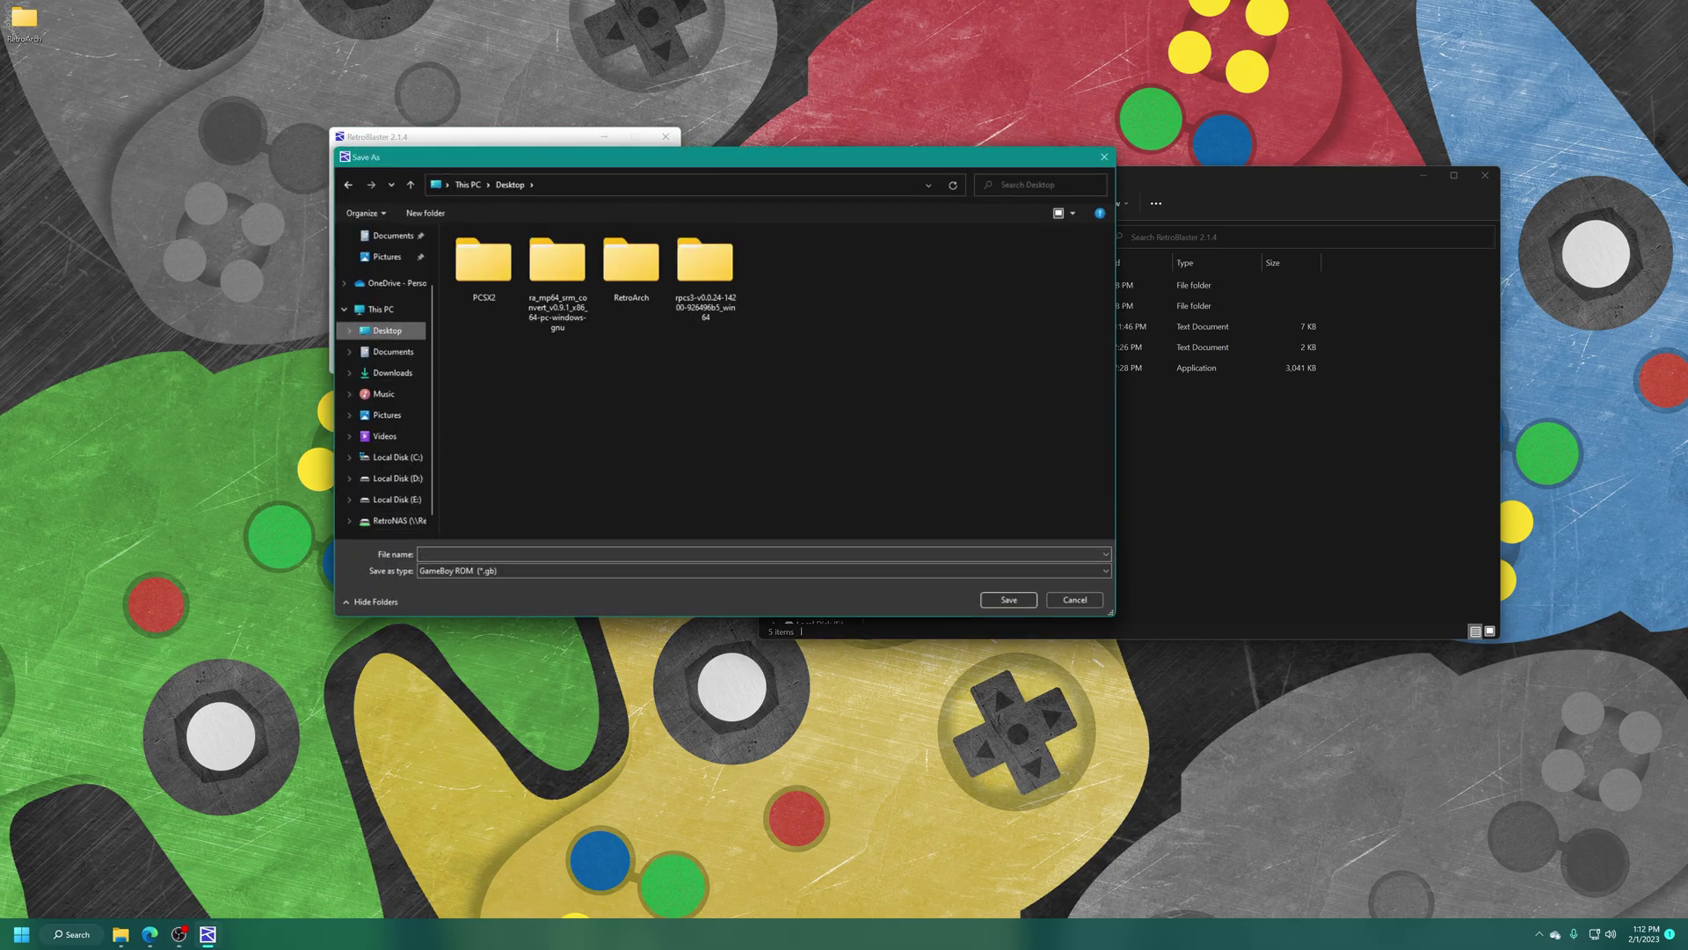
text(Pokemon Red)
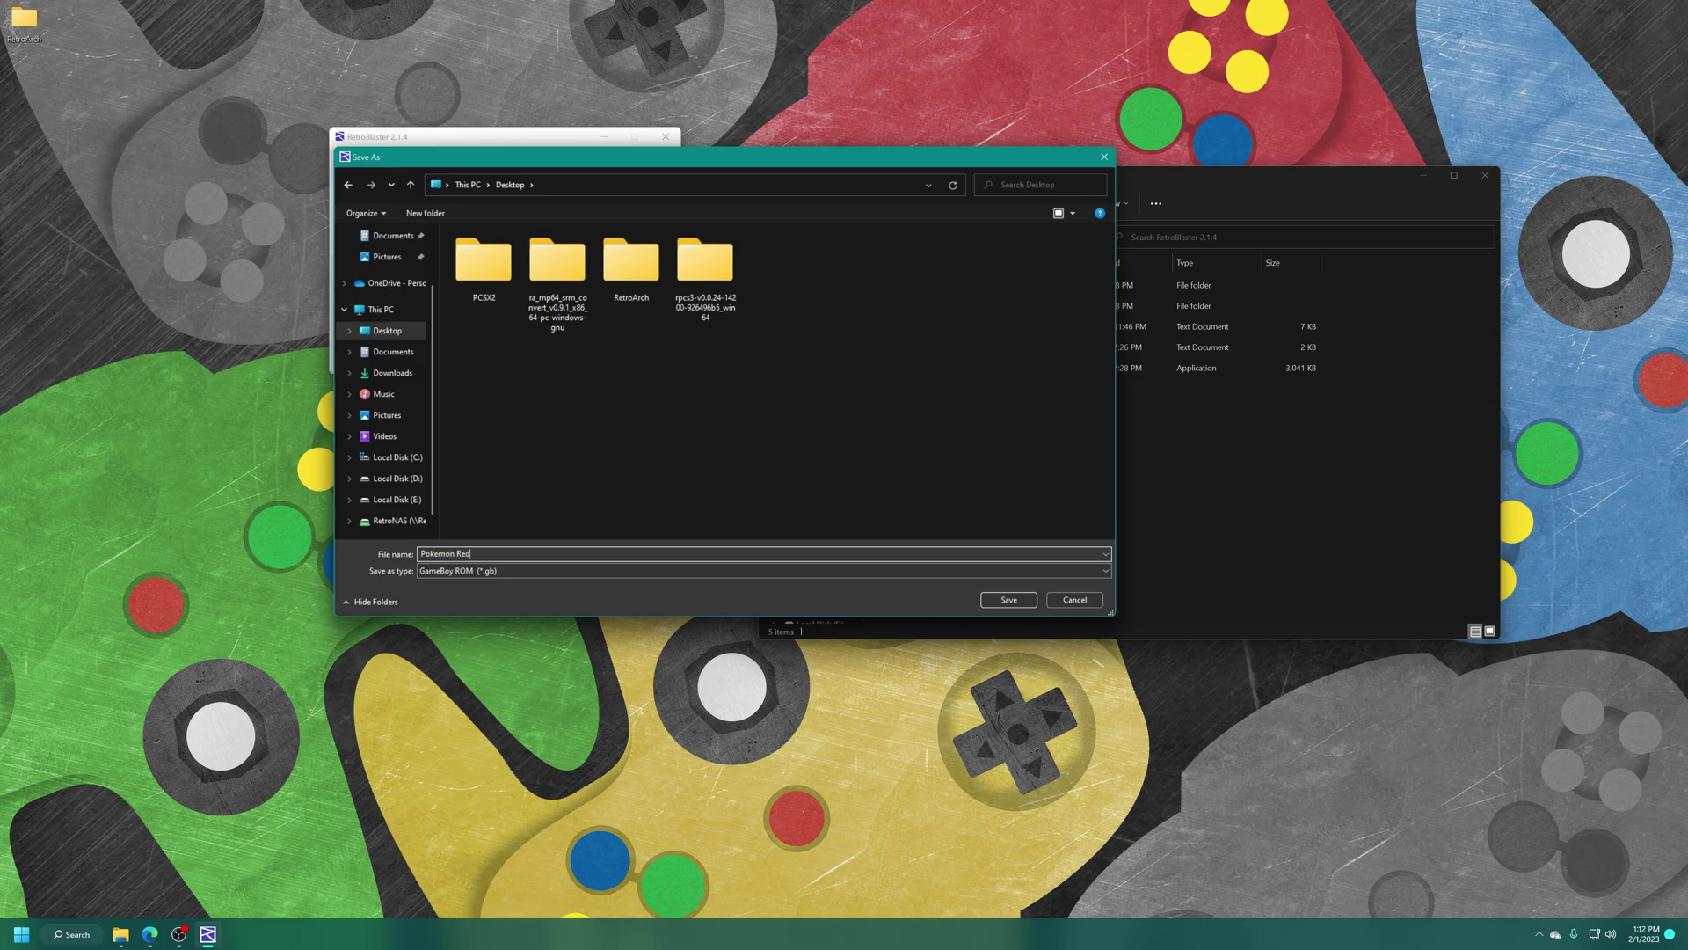
click(1007, 600)
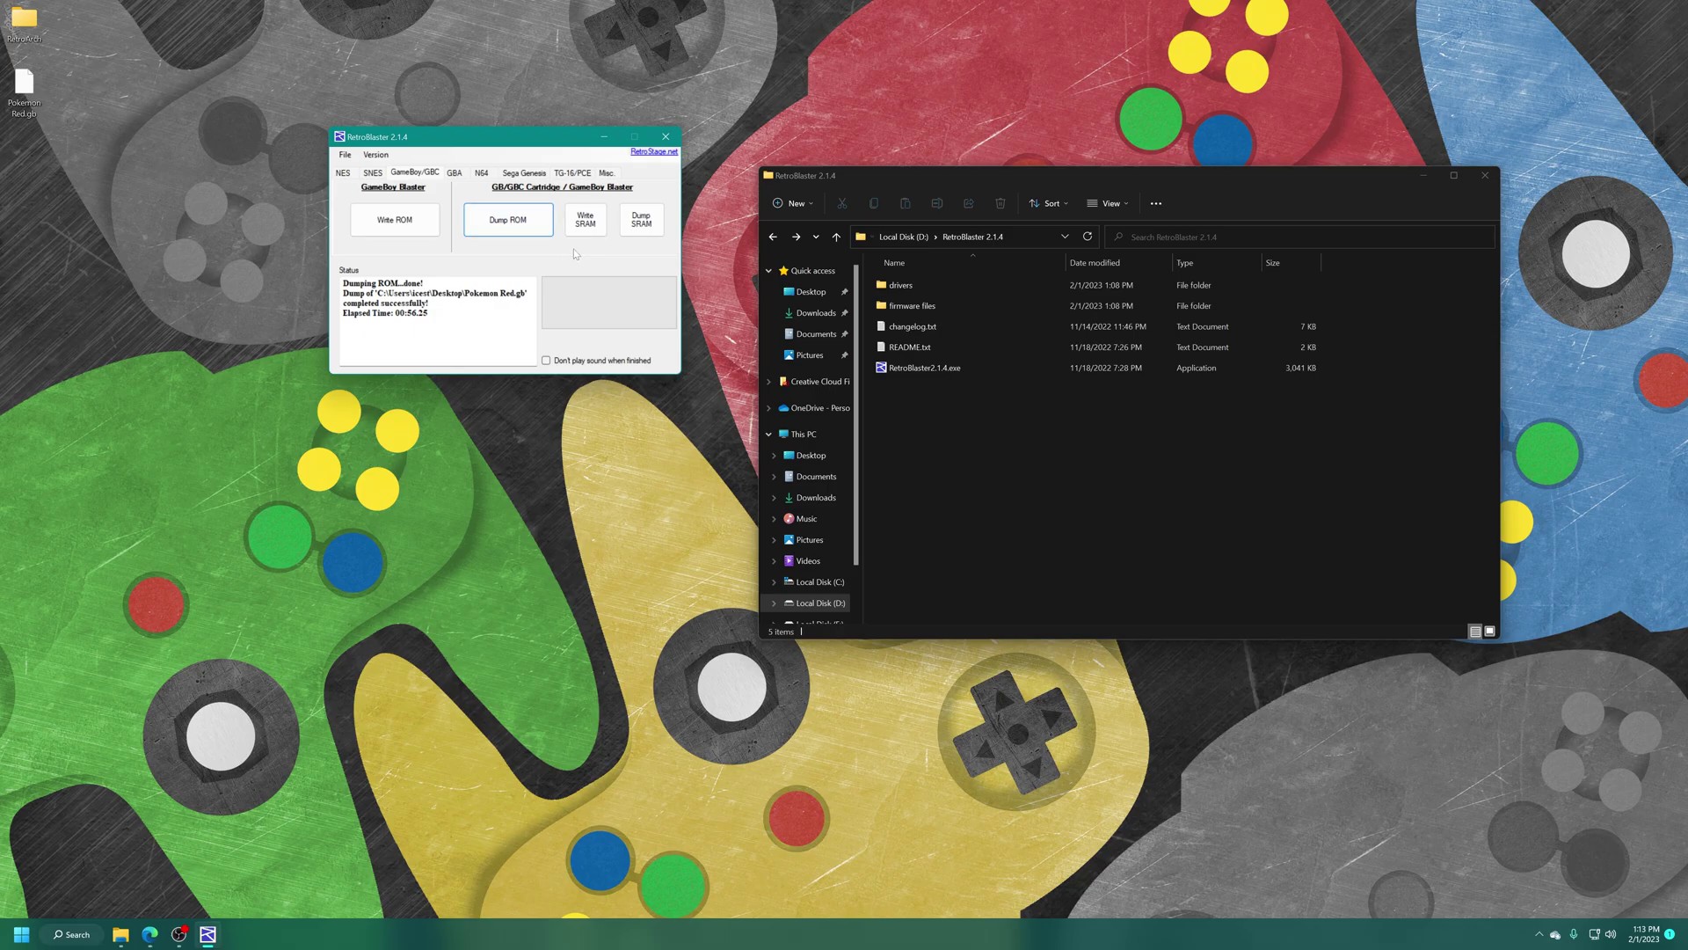
Step: Dump the GameBoy cartridge's SRAM save data to the desktop under the name Pokemon Red
click(653, 230)
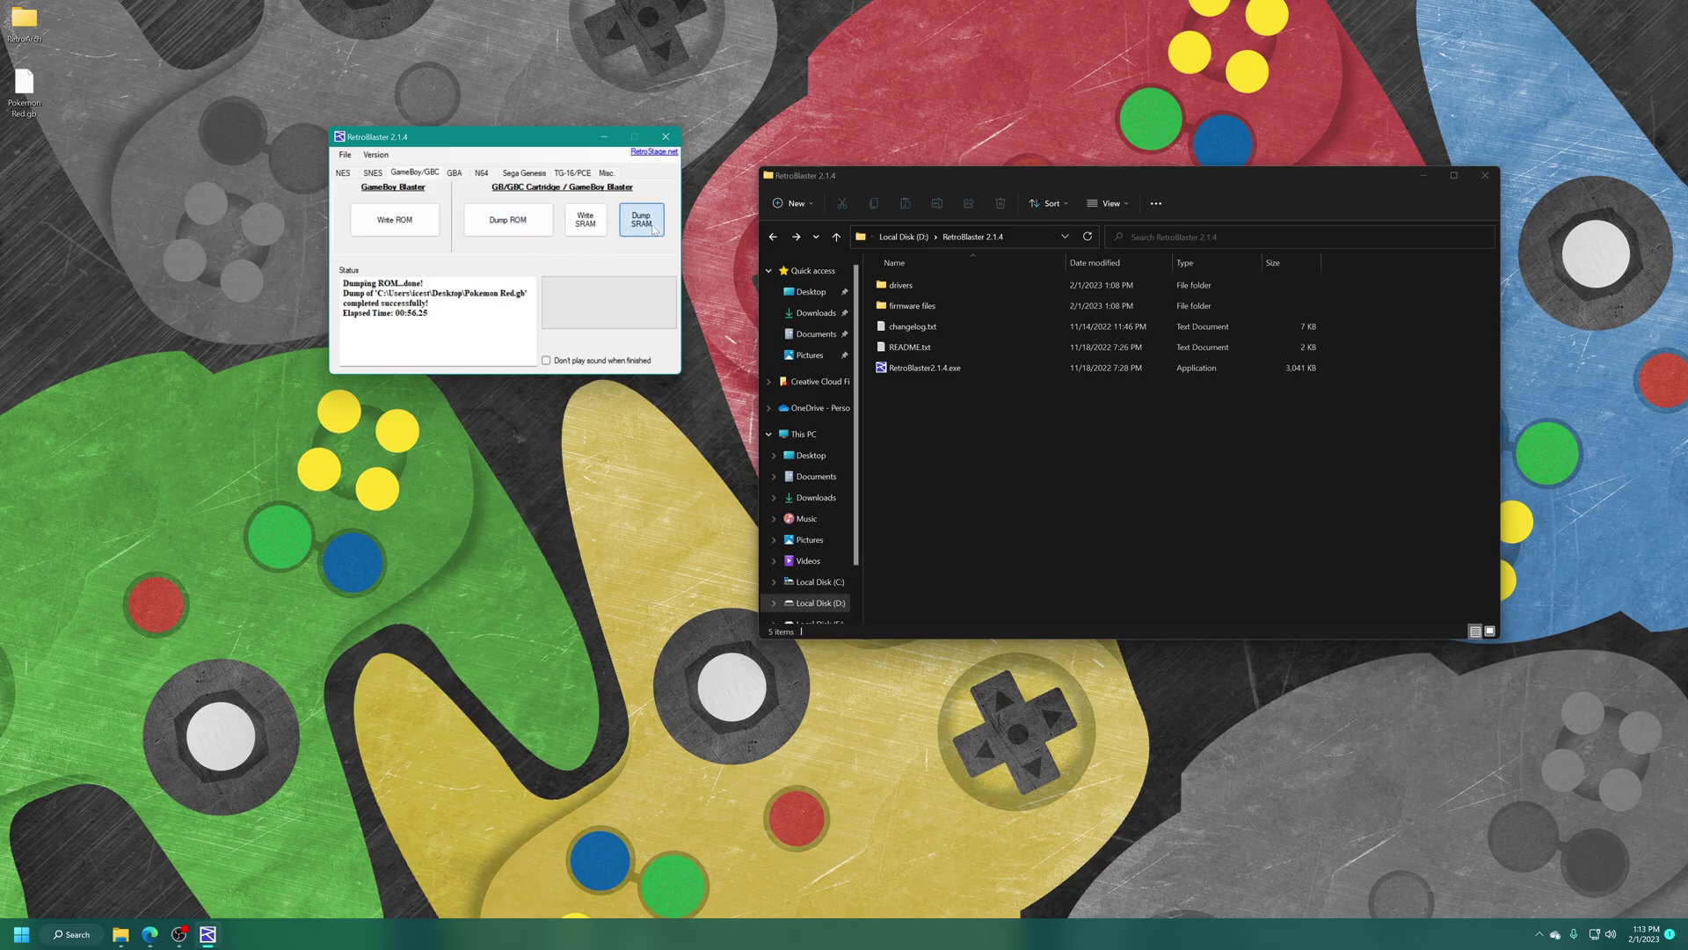
text(Pokemon)
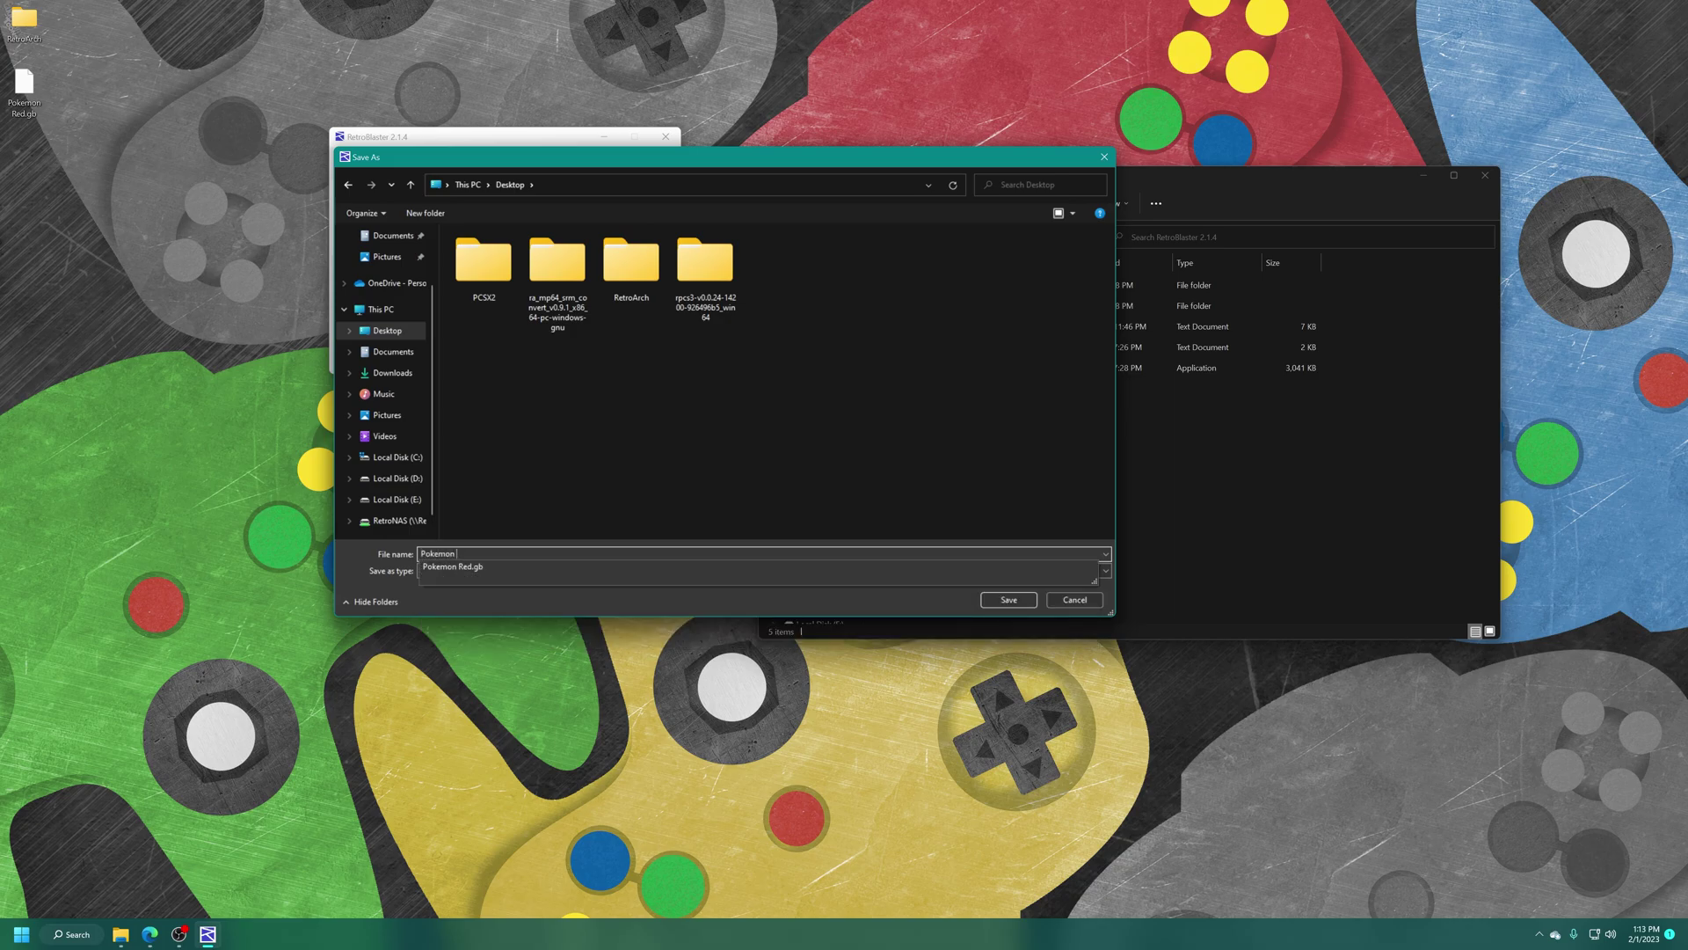
key(Down)
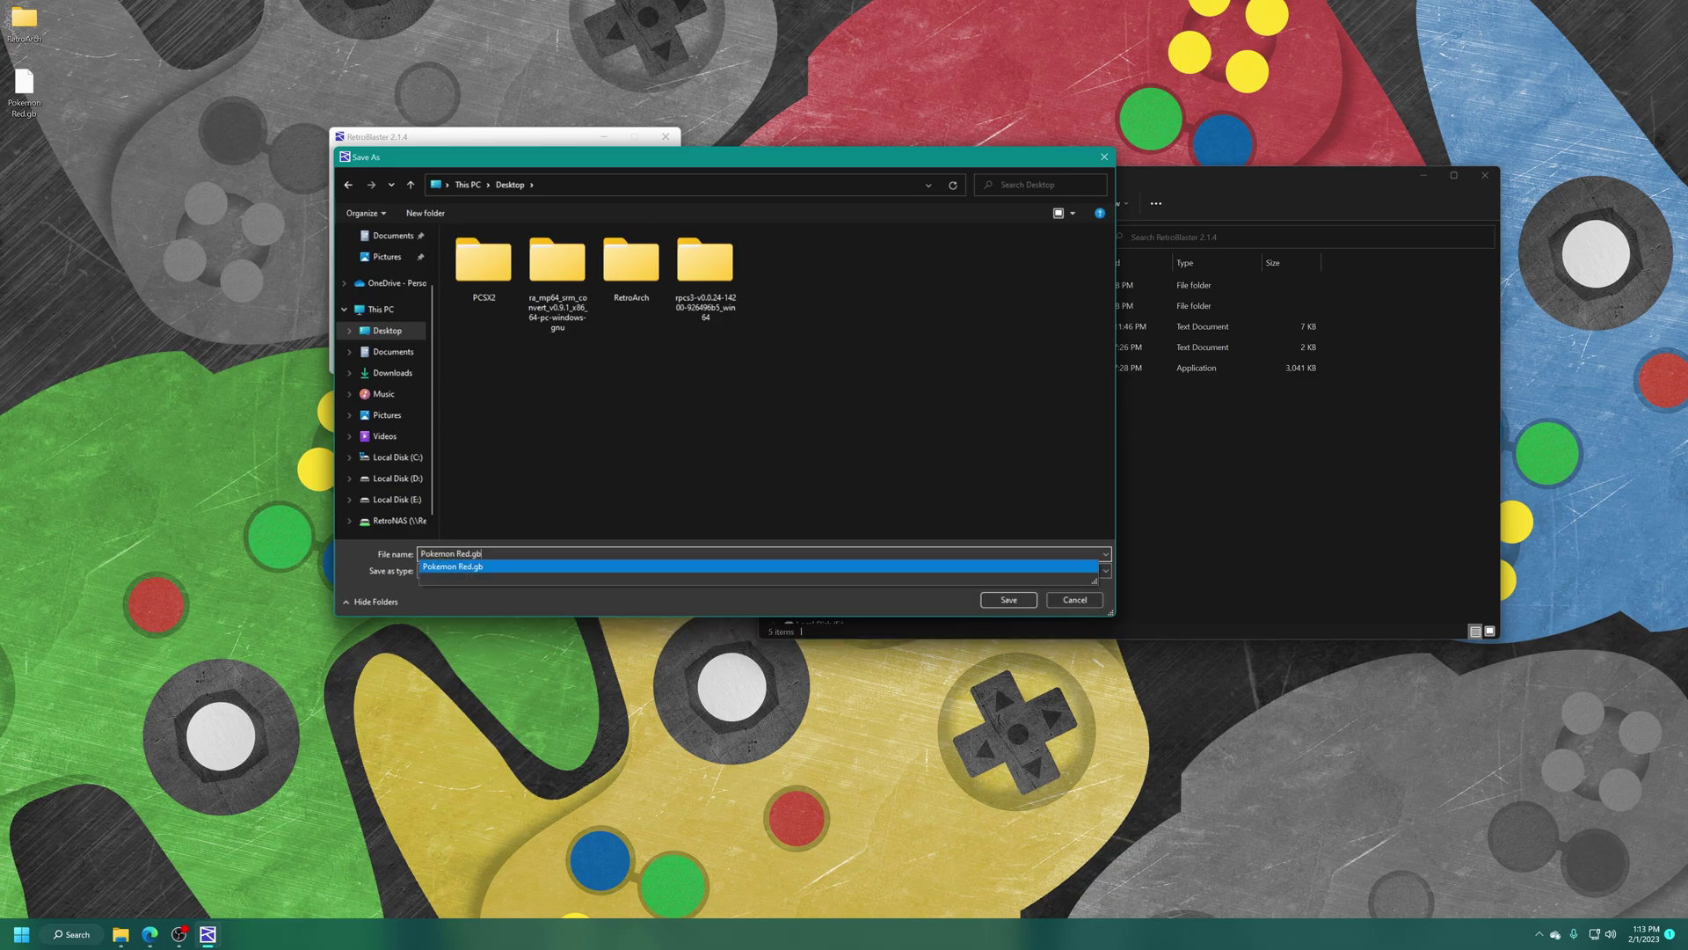
key(BackSpace)
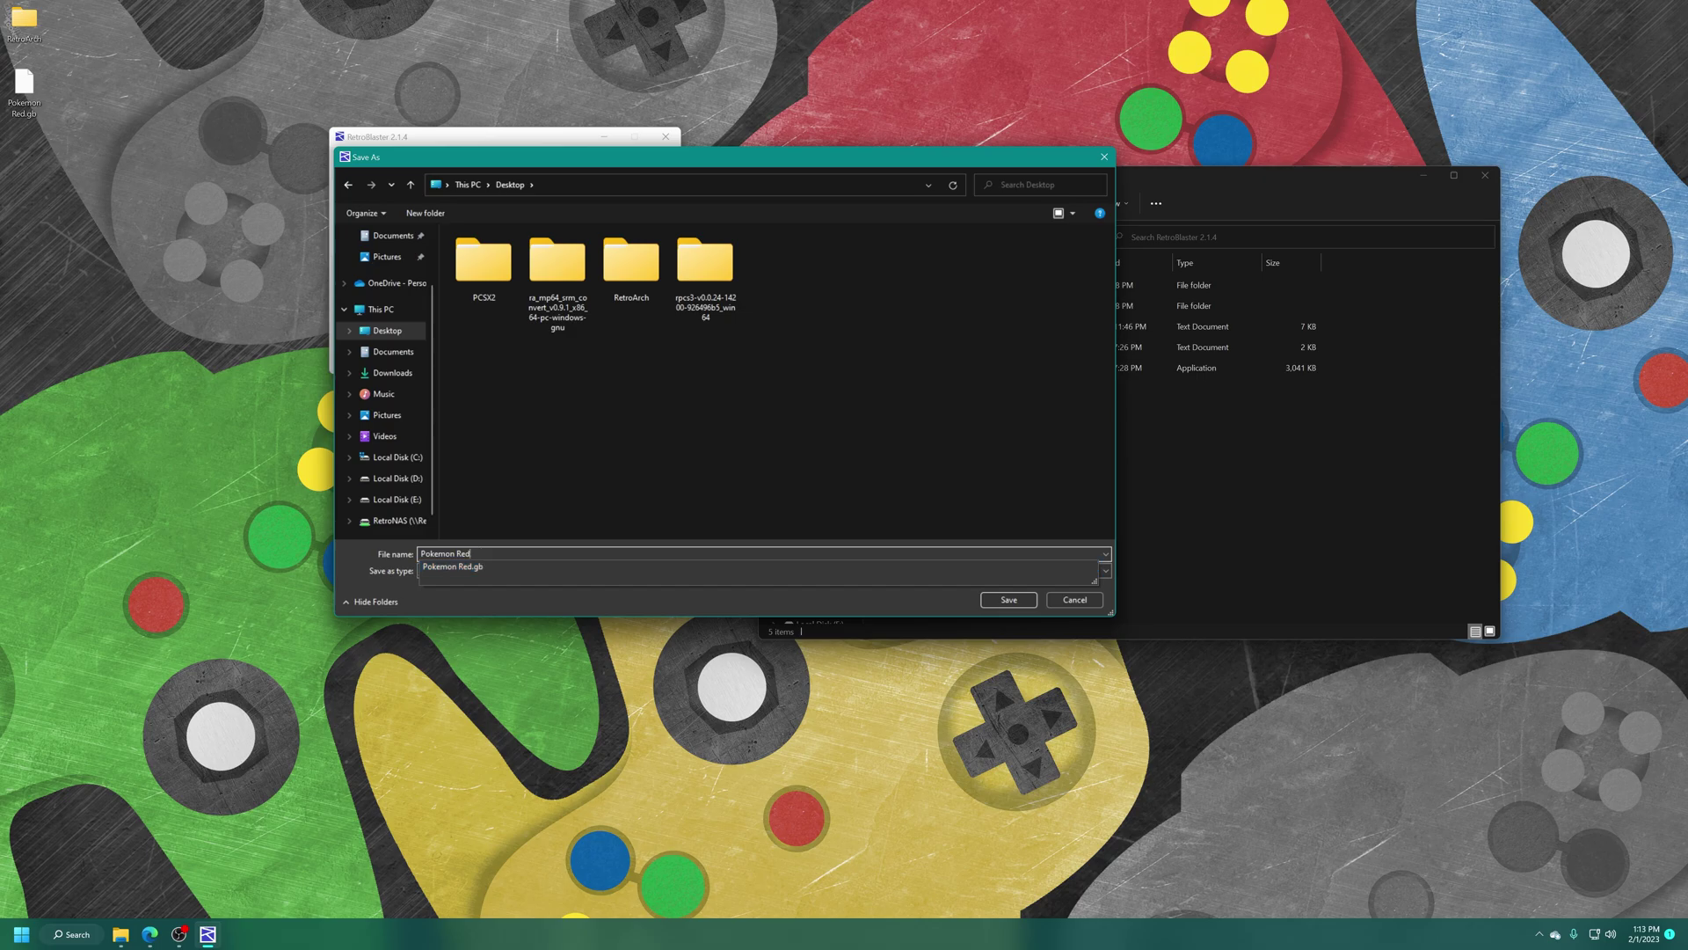
key(Return)
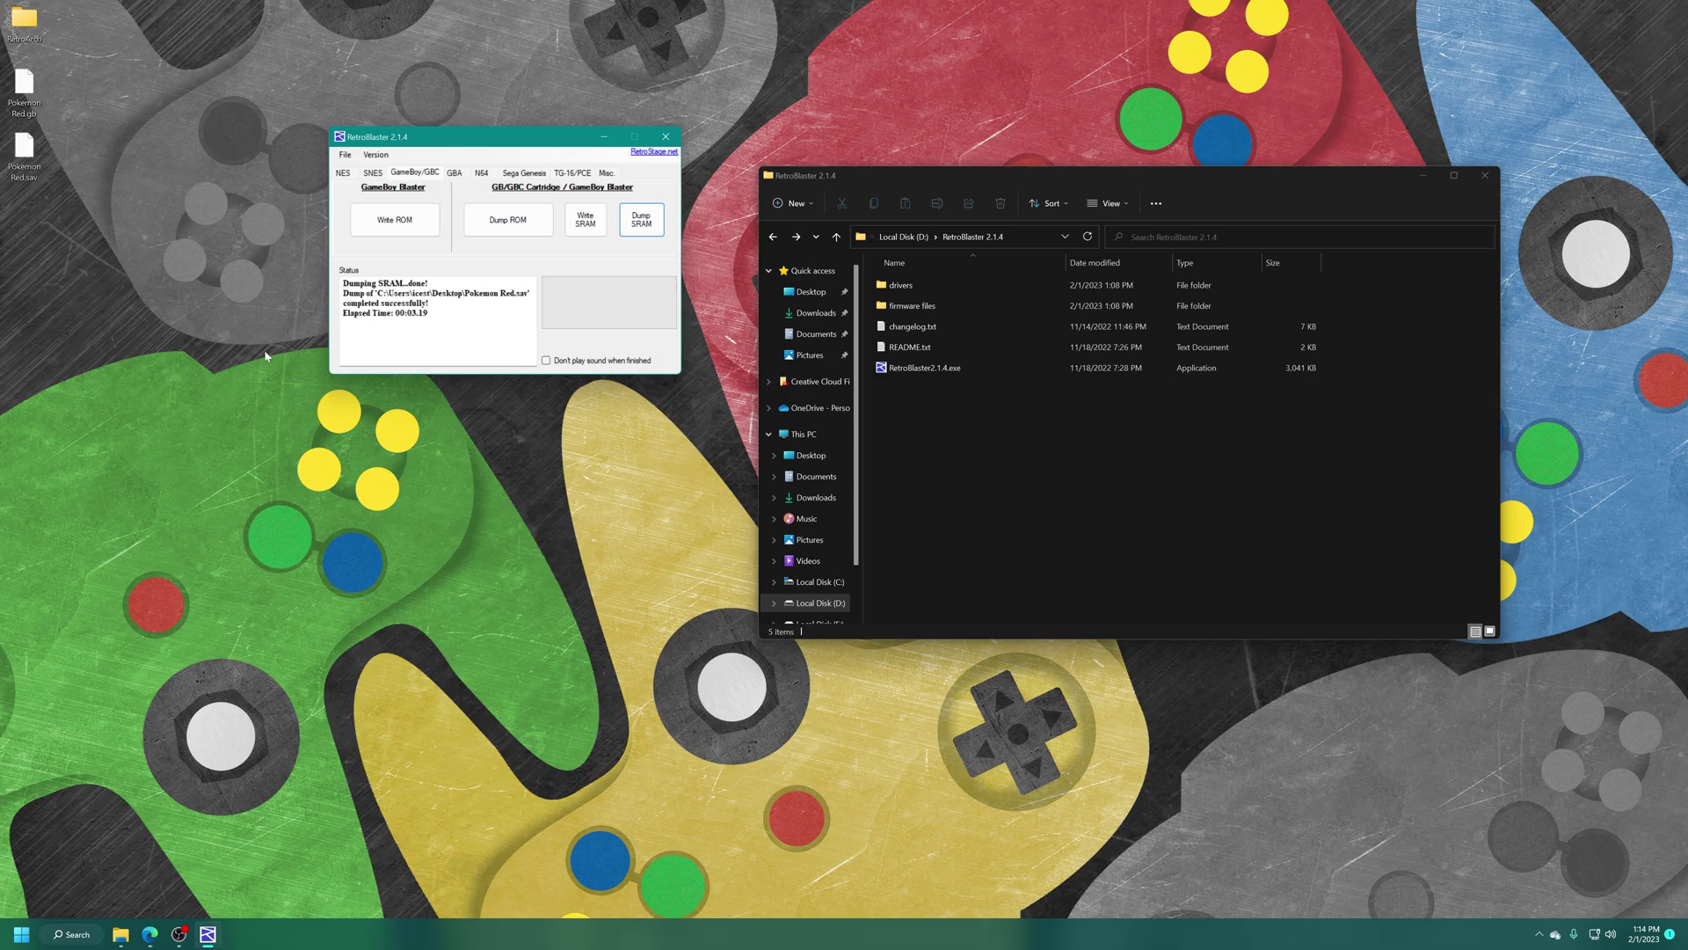
Step: Place the Pokemon Red.gb and Pokemon Red.sav files side by side on the desktop and open the RetroArch folder
drag(92, 219, 122, 37)
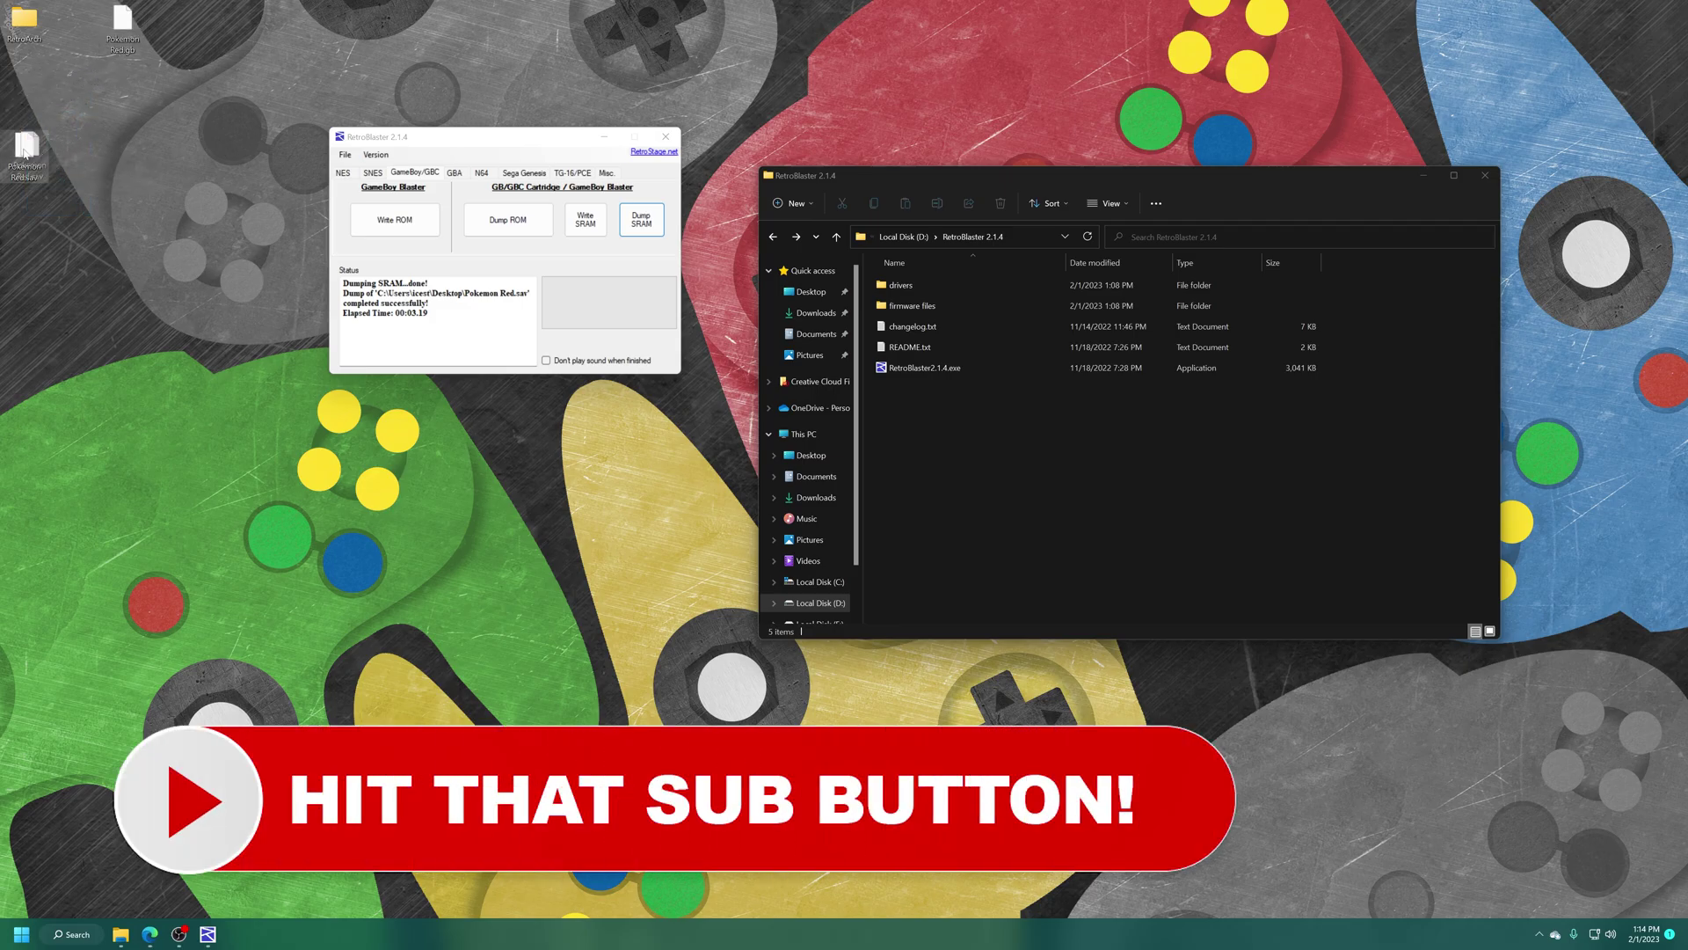
drag(25, 154, 169, 39)
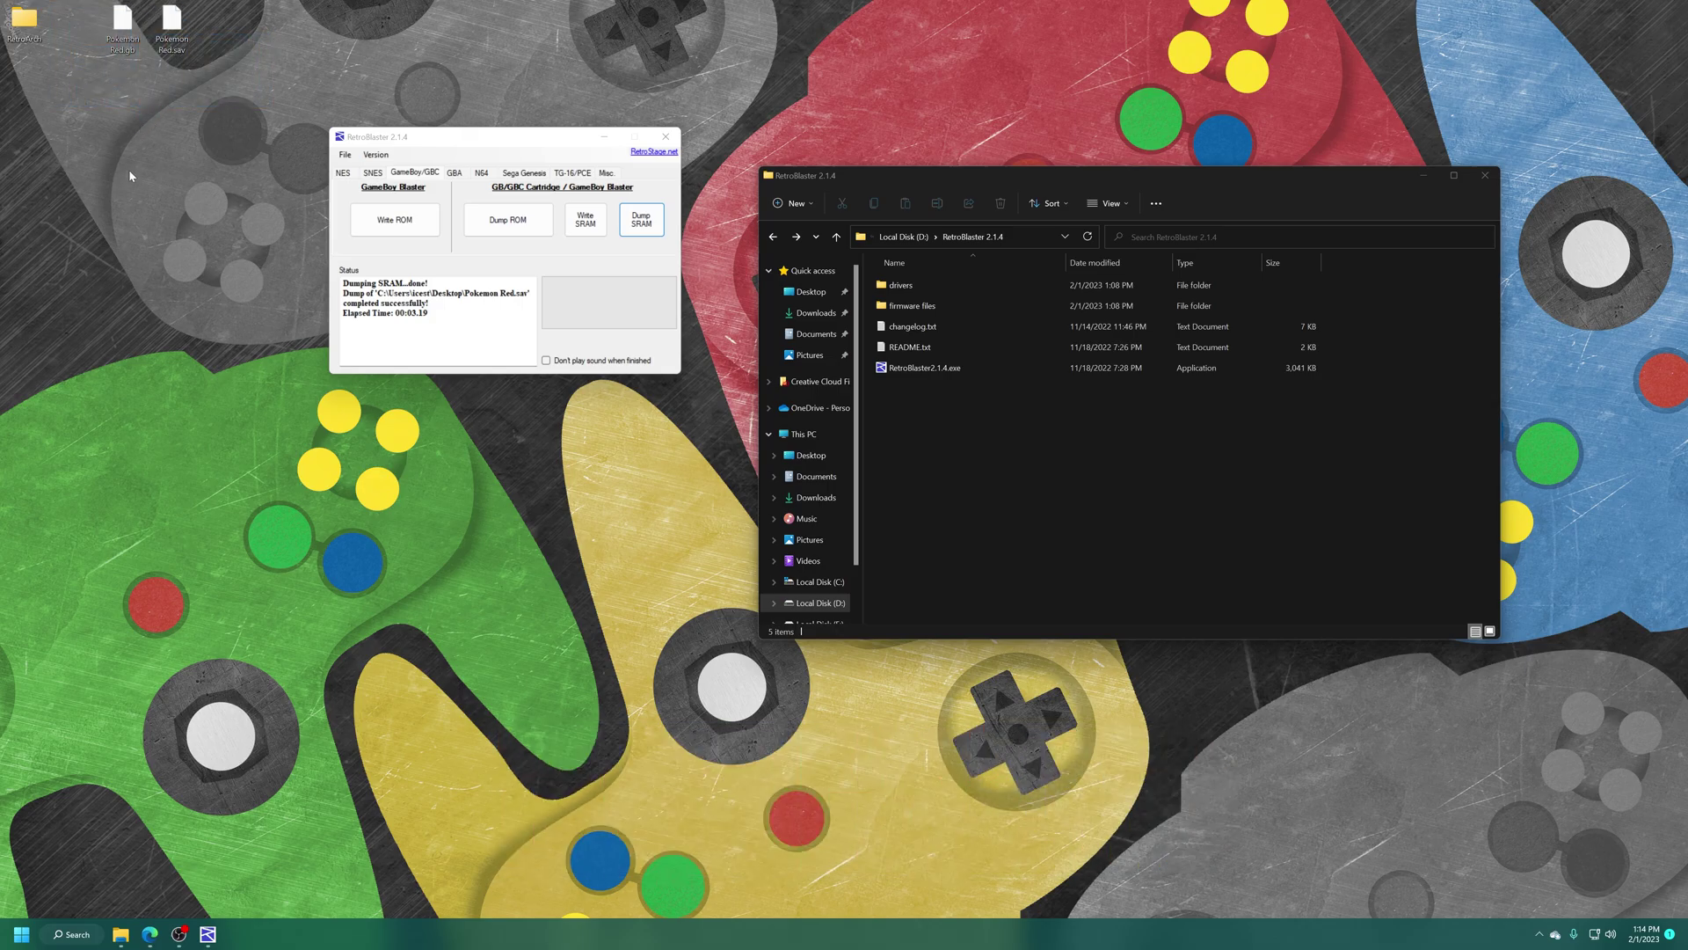
double_click(38, 48)
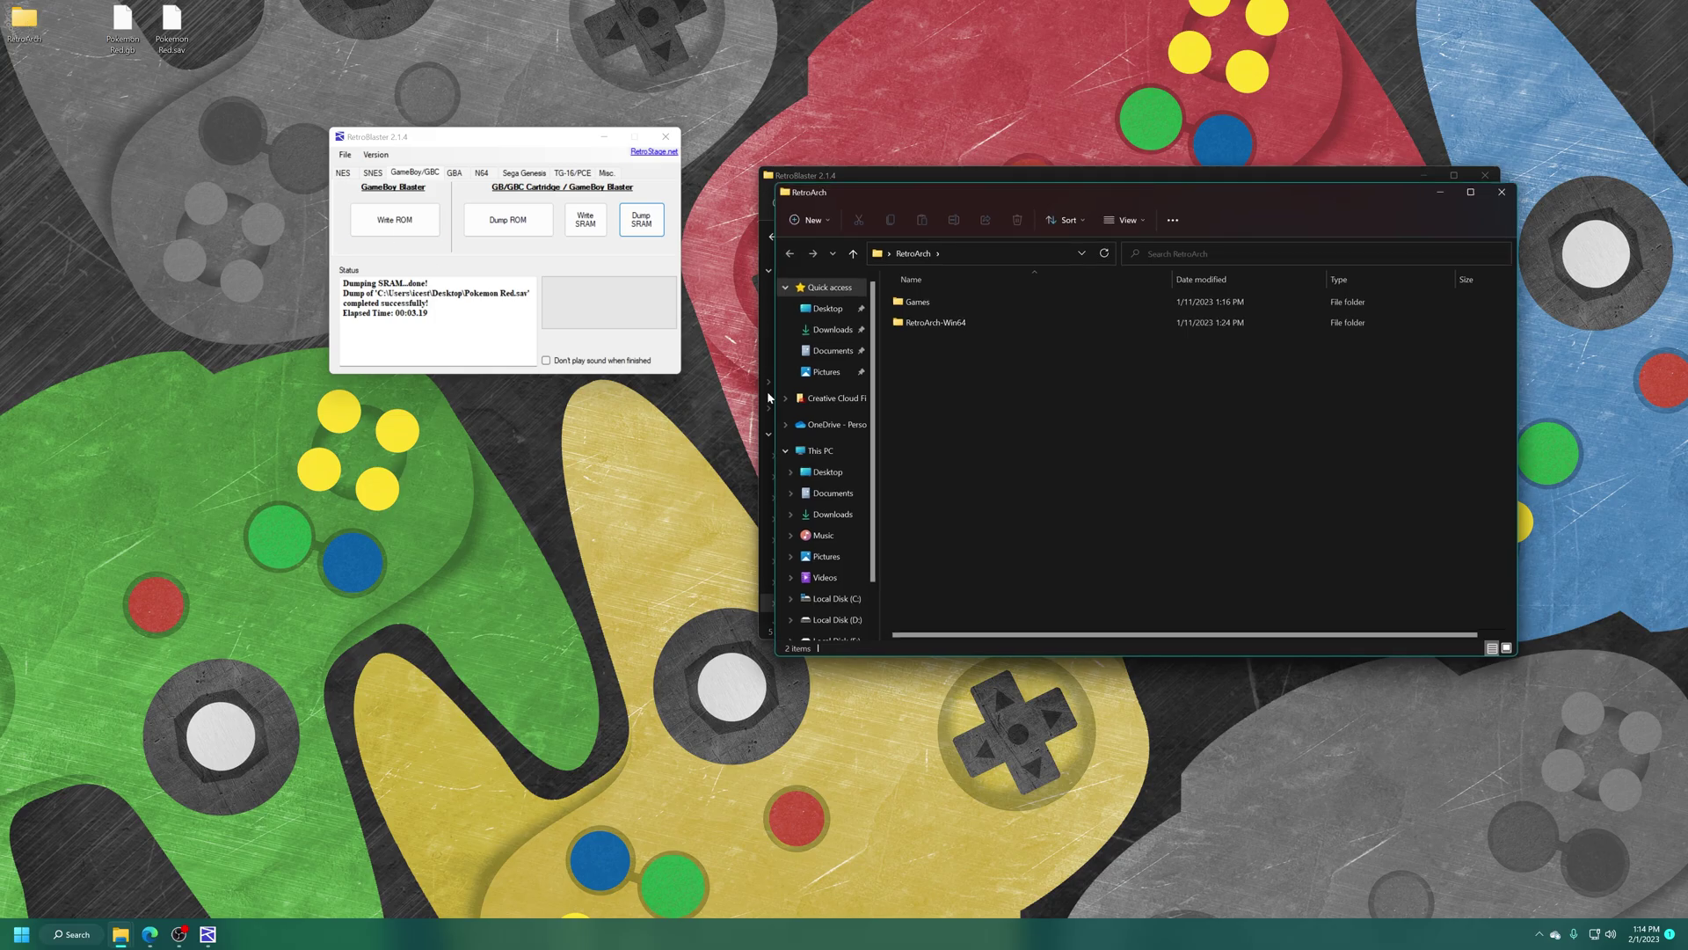
Step: Open the saves folder inside RetroArch-Win64 and locate the existing Pokemon - Red Version.srm file
double_click(932, 323)
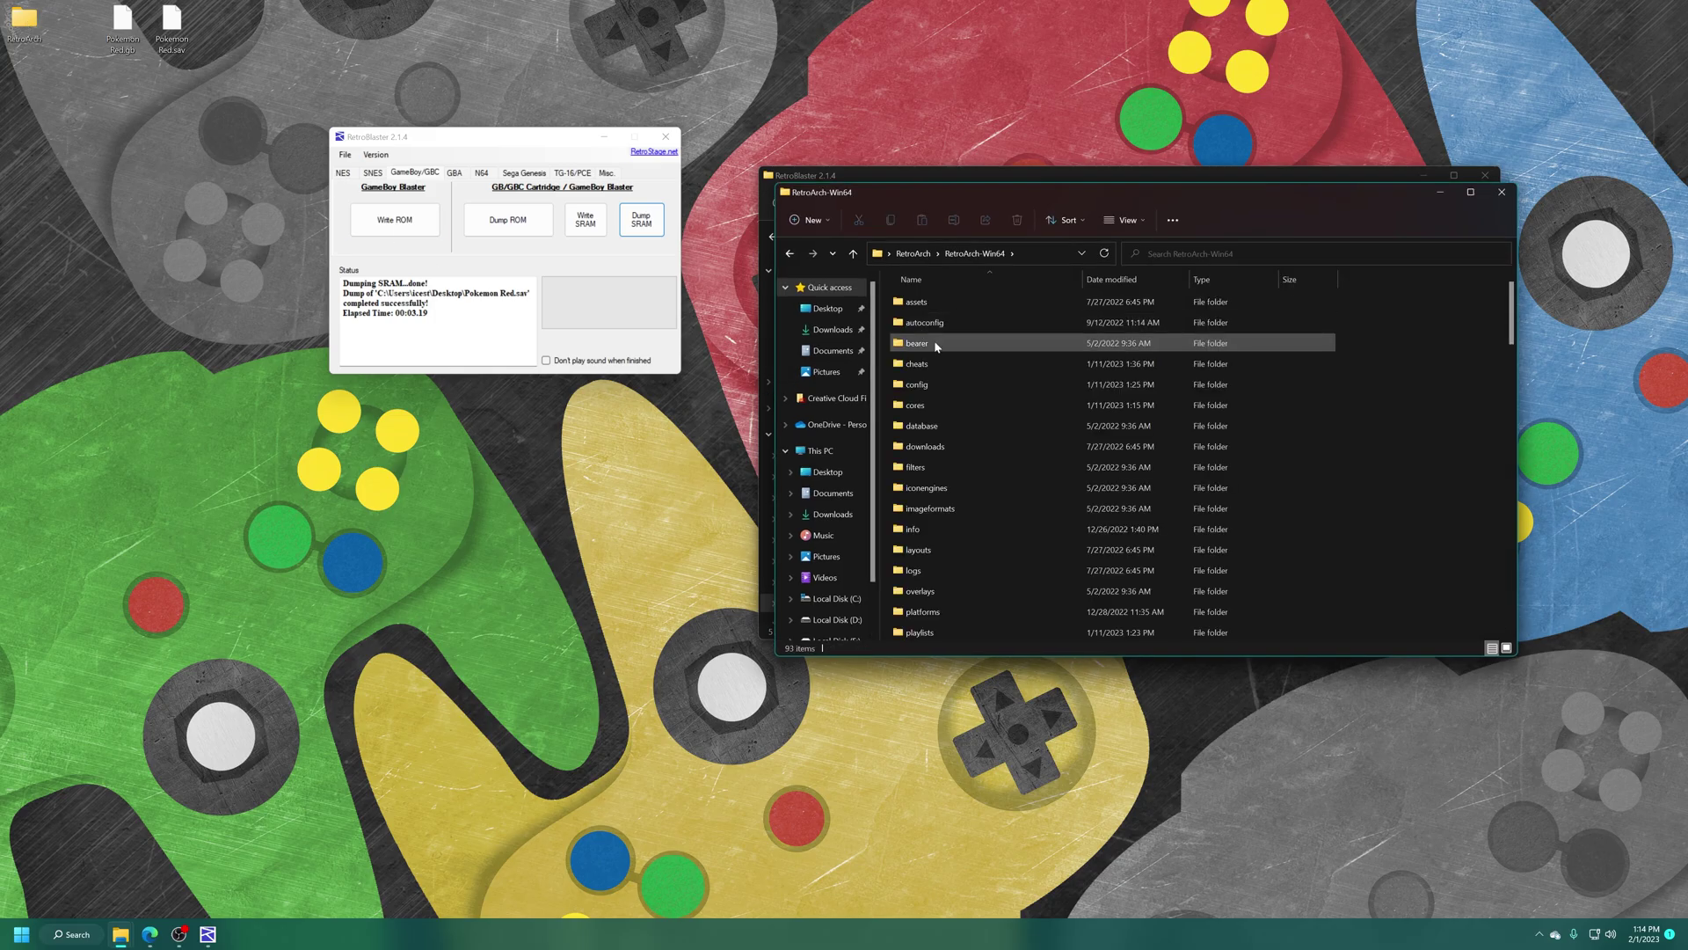
scroll(950, 429, down, 6)
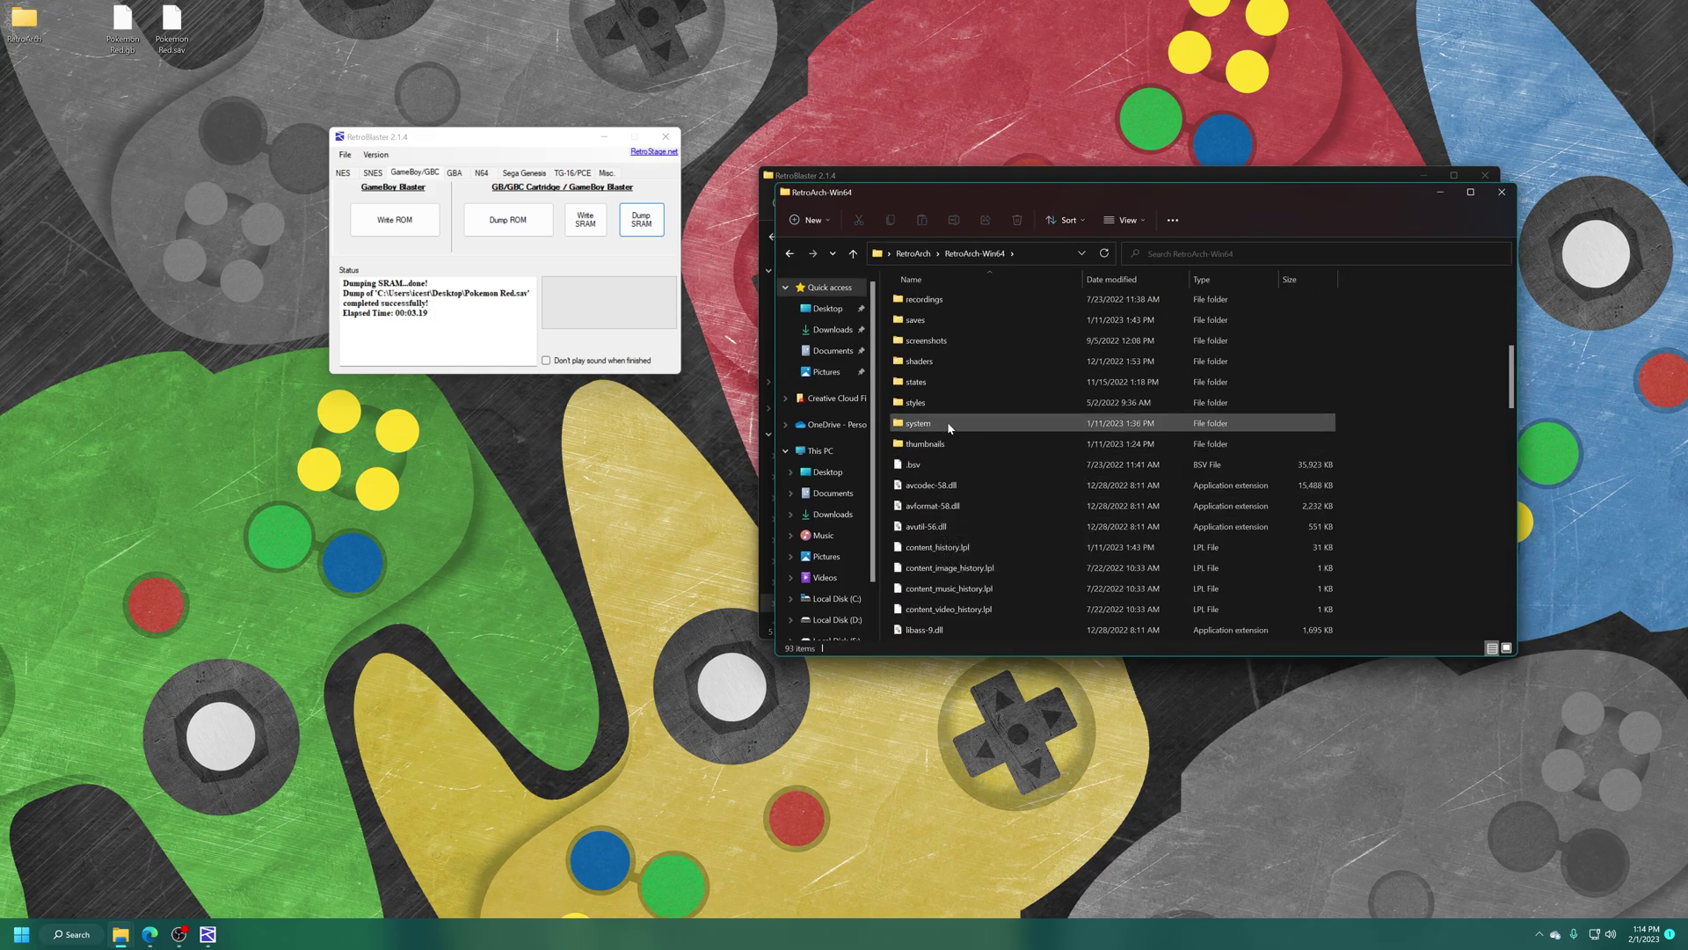
scroll(949, 428, up, 1)
double_click(901, 388)
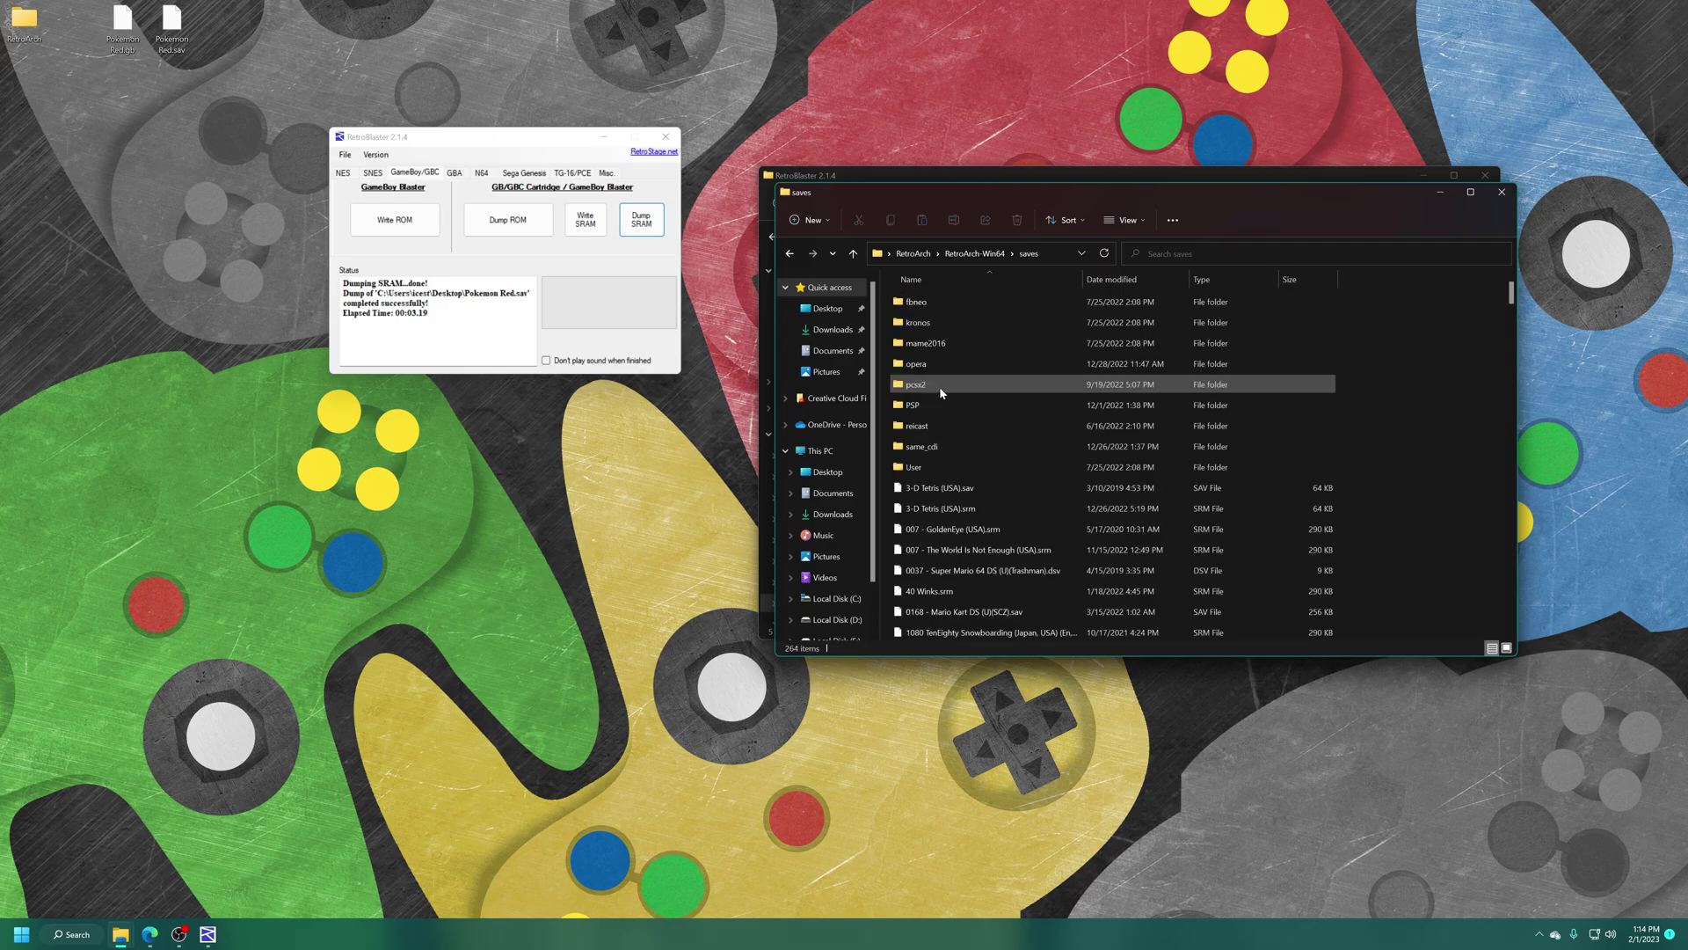
scroll(958, 440, down, 20)
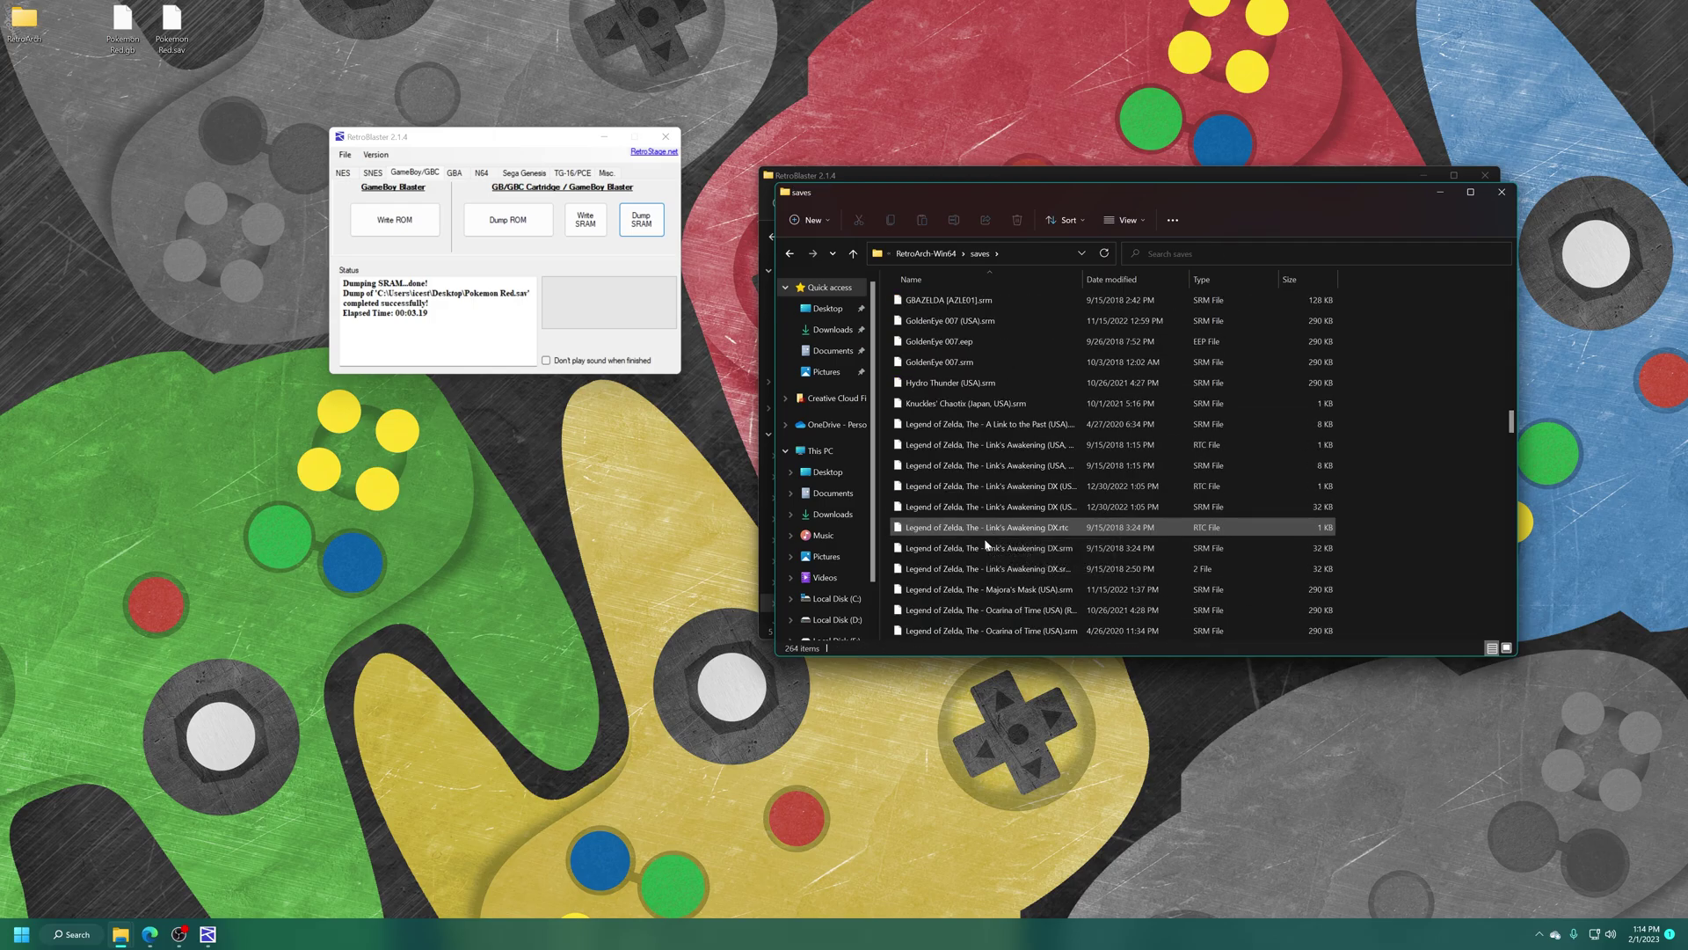
scroll(987, 544, down, 15)
click(959, 341)
Step: Rename the desktop save file to Pokemon Red.srm and move it into the RetroArch saves folder
click(178, 55)
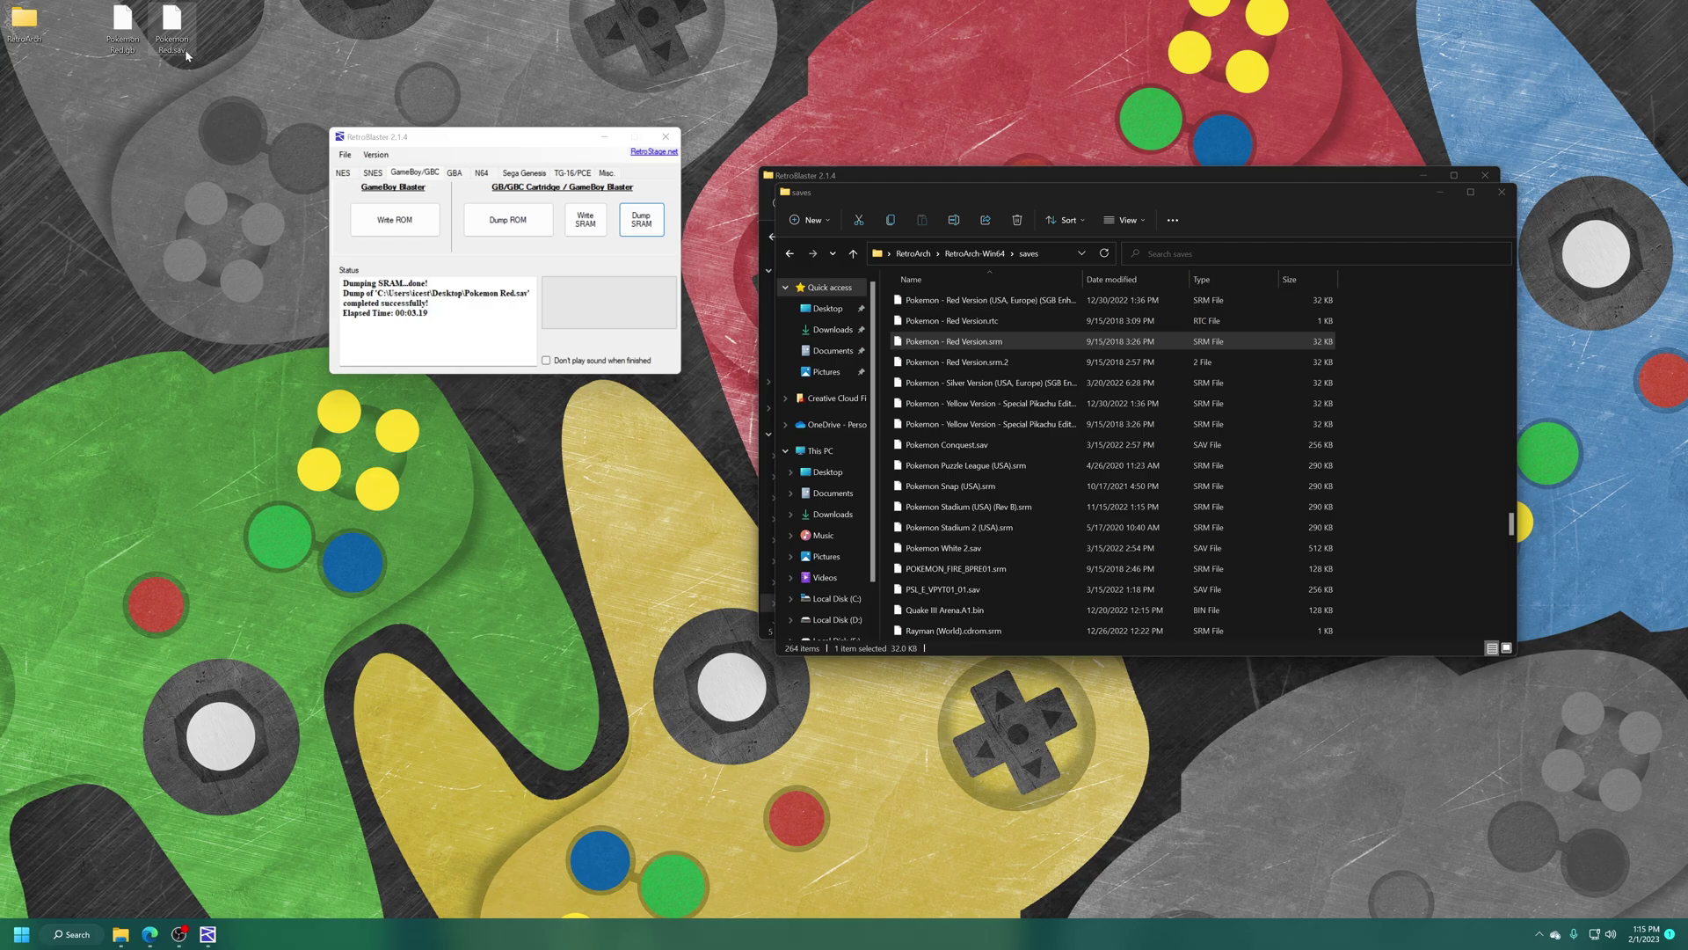
click(180, 50)
key(Return)
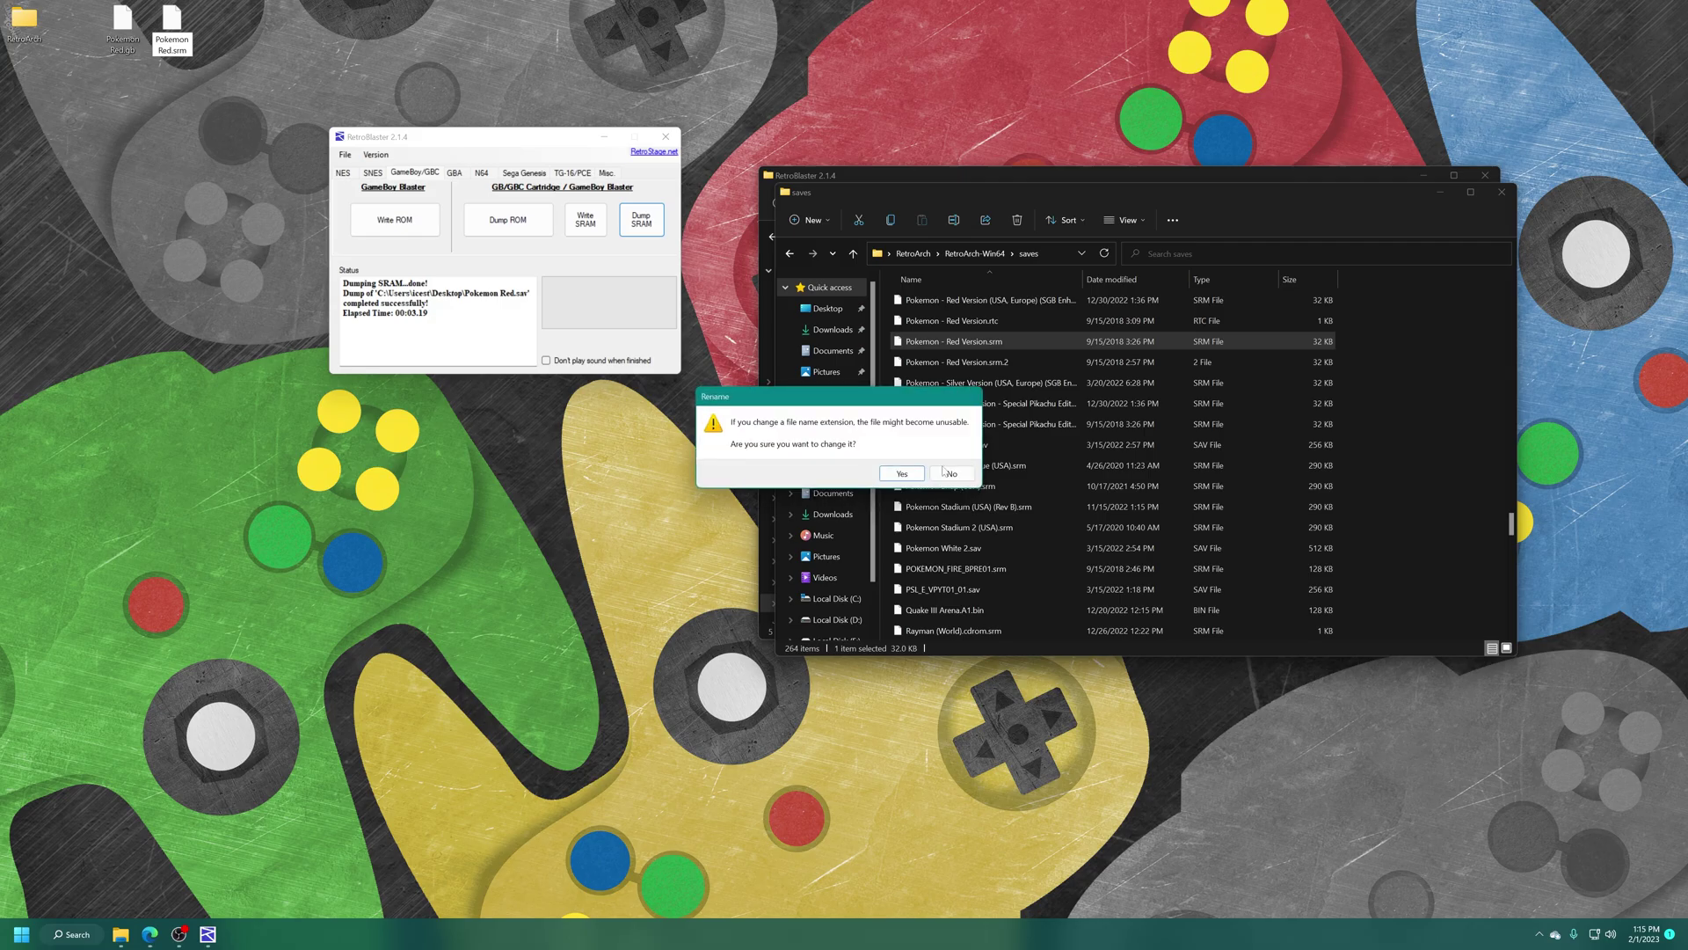
click(906, 475)
drag(176, 30, 1377, 489)
Step: Return to the RetroArch-Win64 folder and launch retroarch.exe
key(alt+Up)
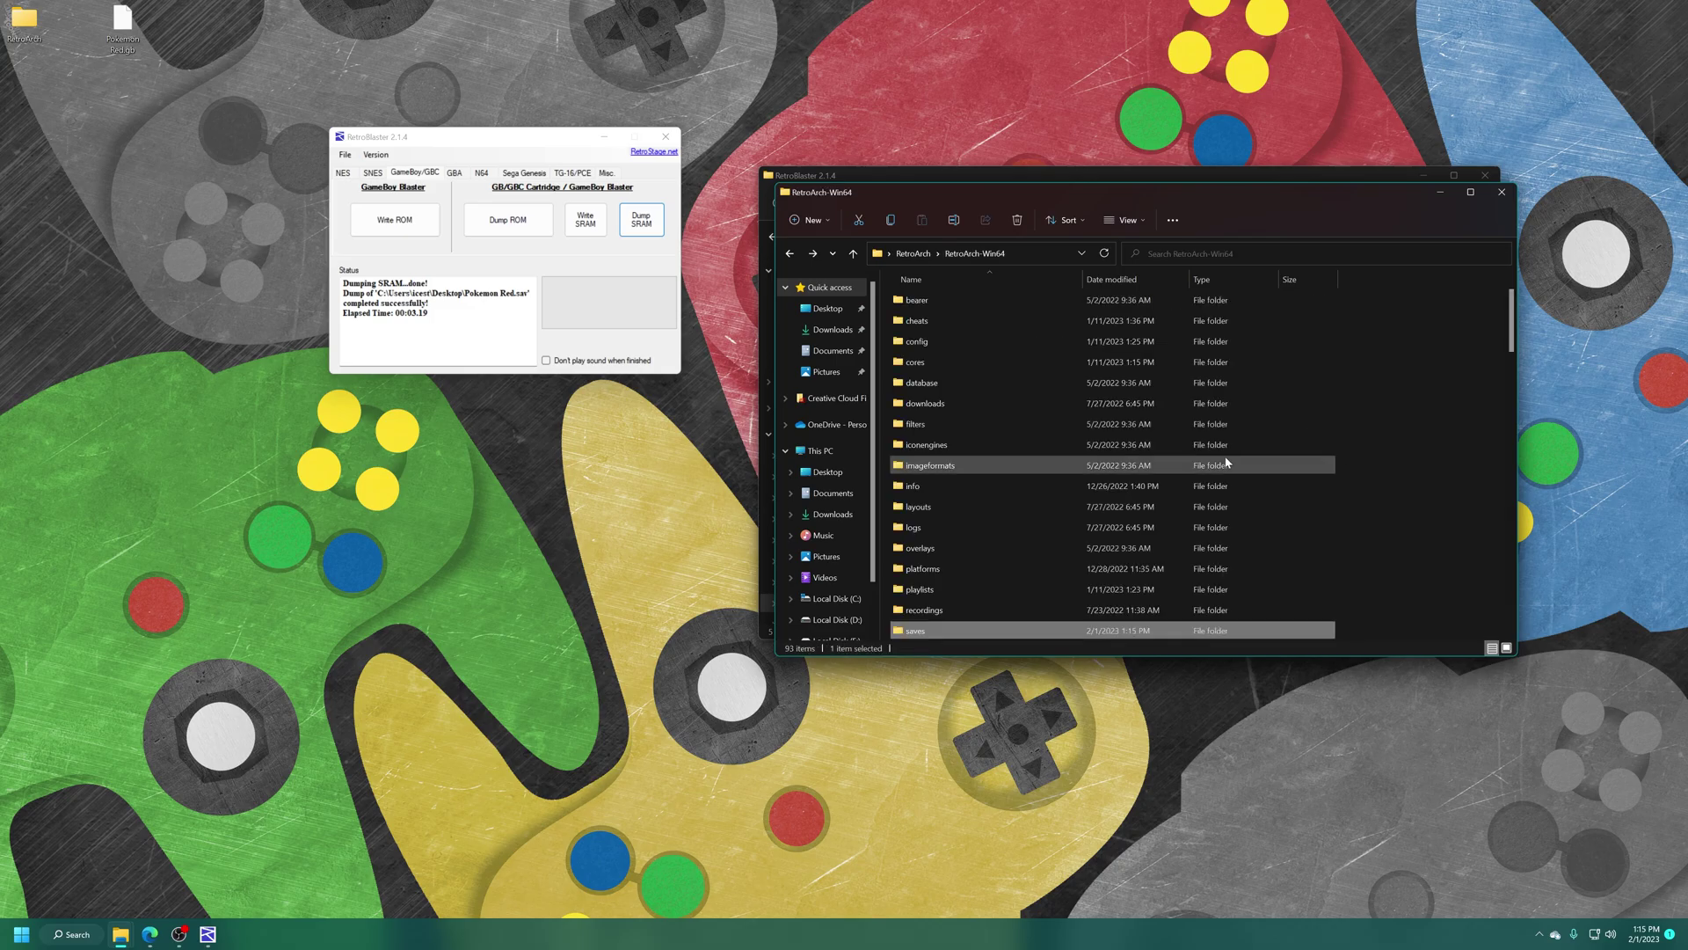
scroll(968, 492, down, 20)
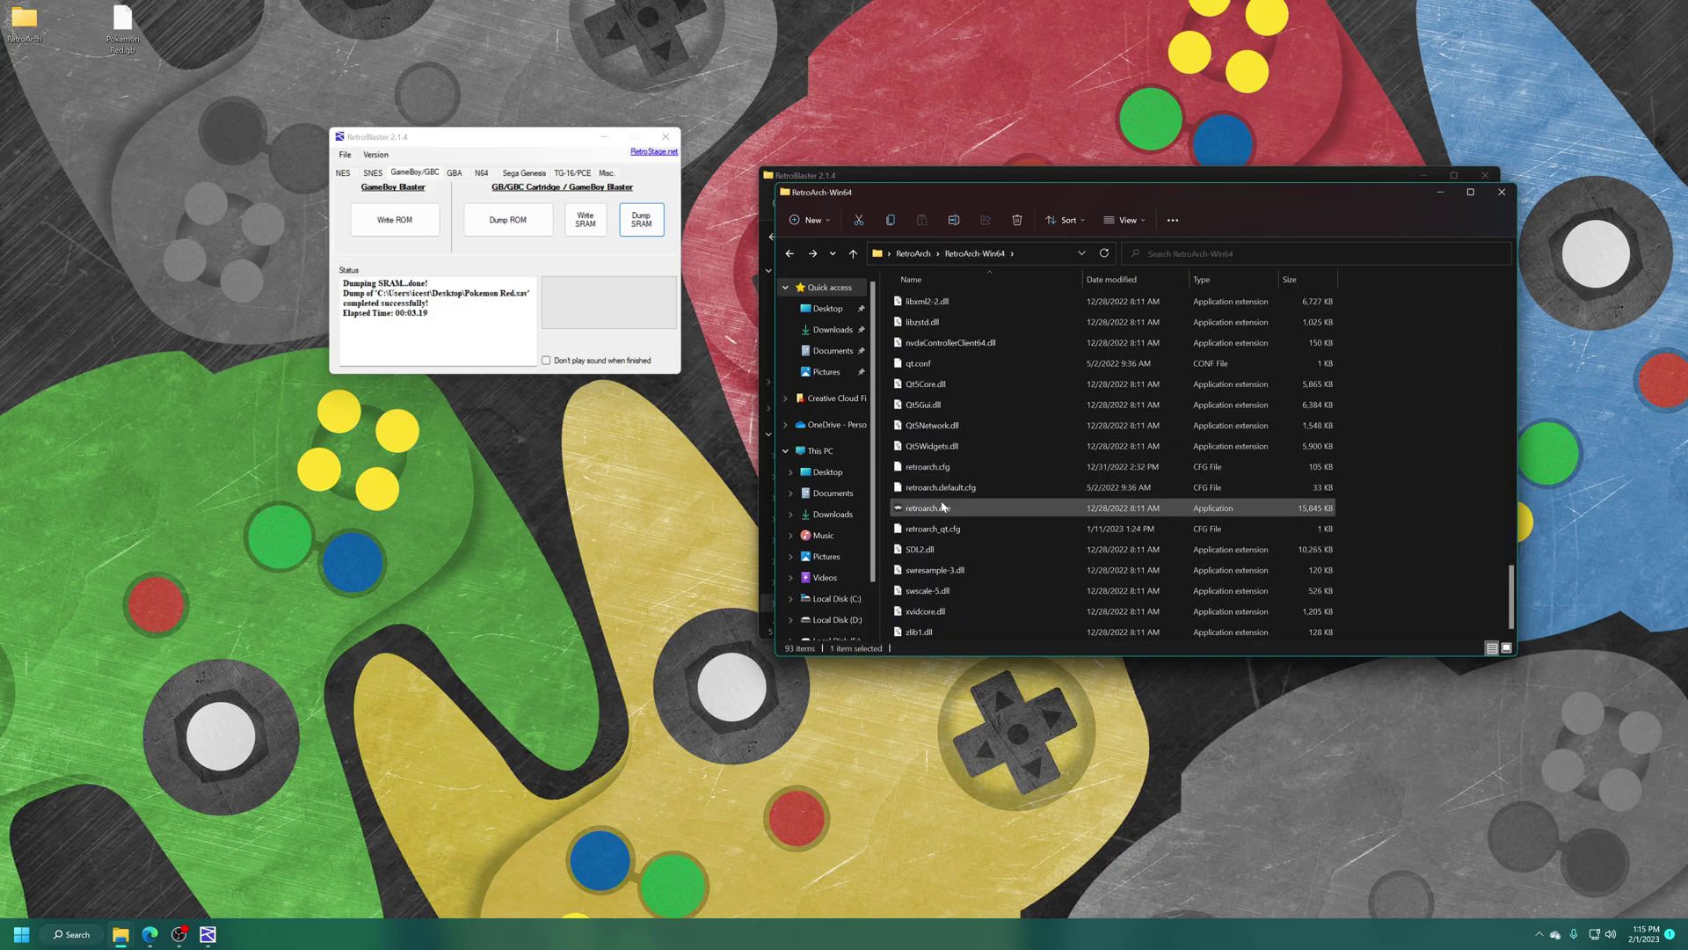
double_click(943, 507)
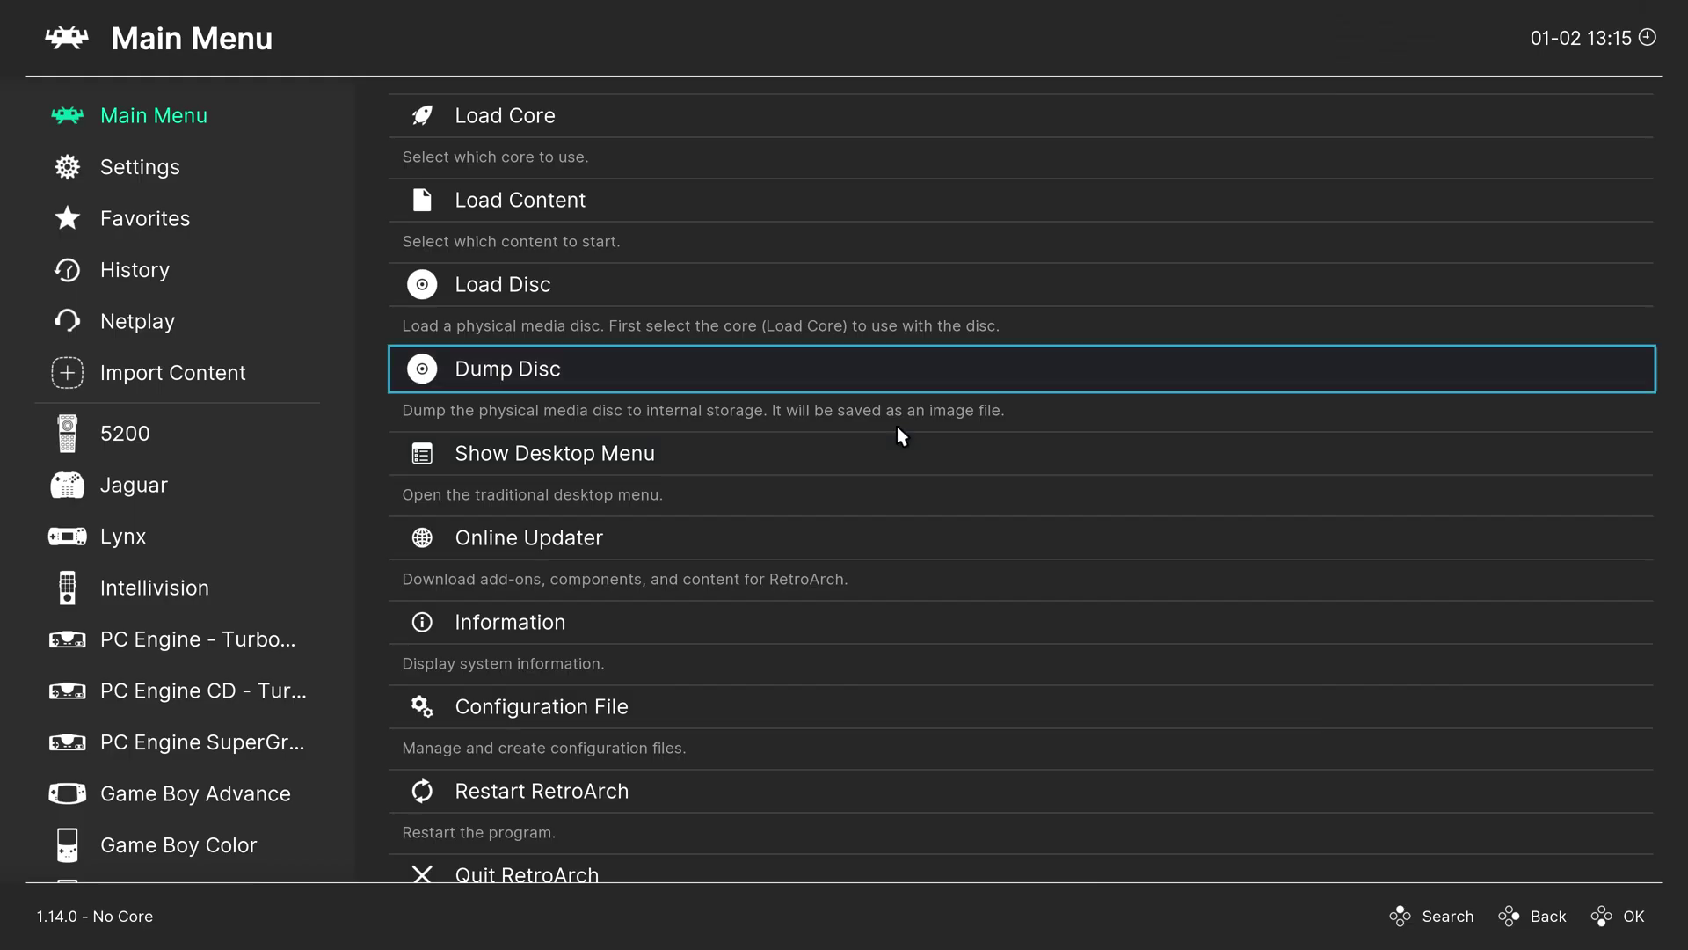
Step: Load Pokemon Red.gb from the Desktop folder as content in RetroArch
click(660, 215)
click(255, 332)
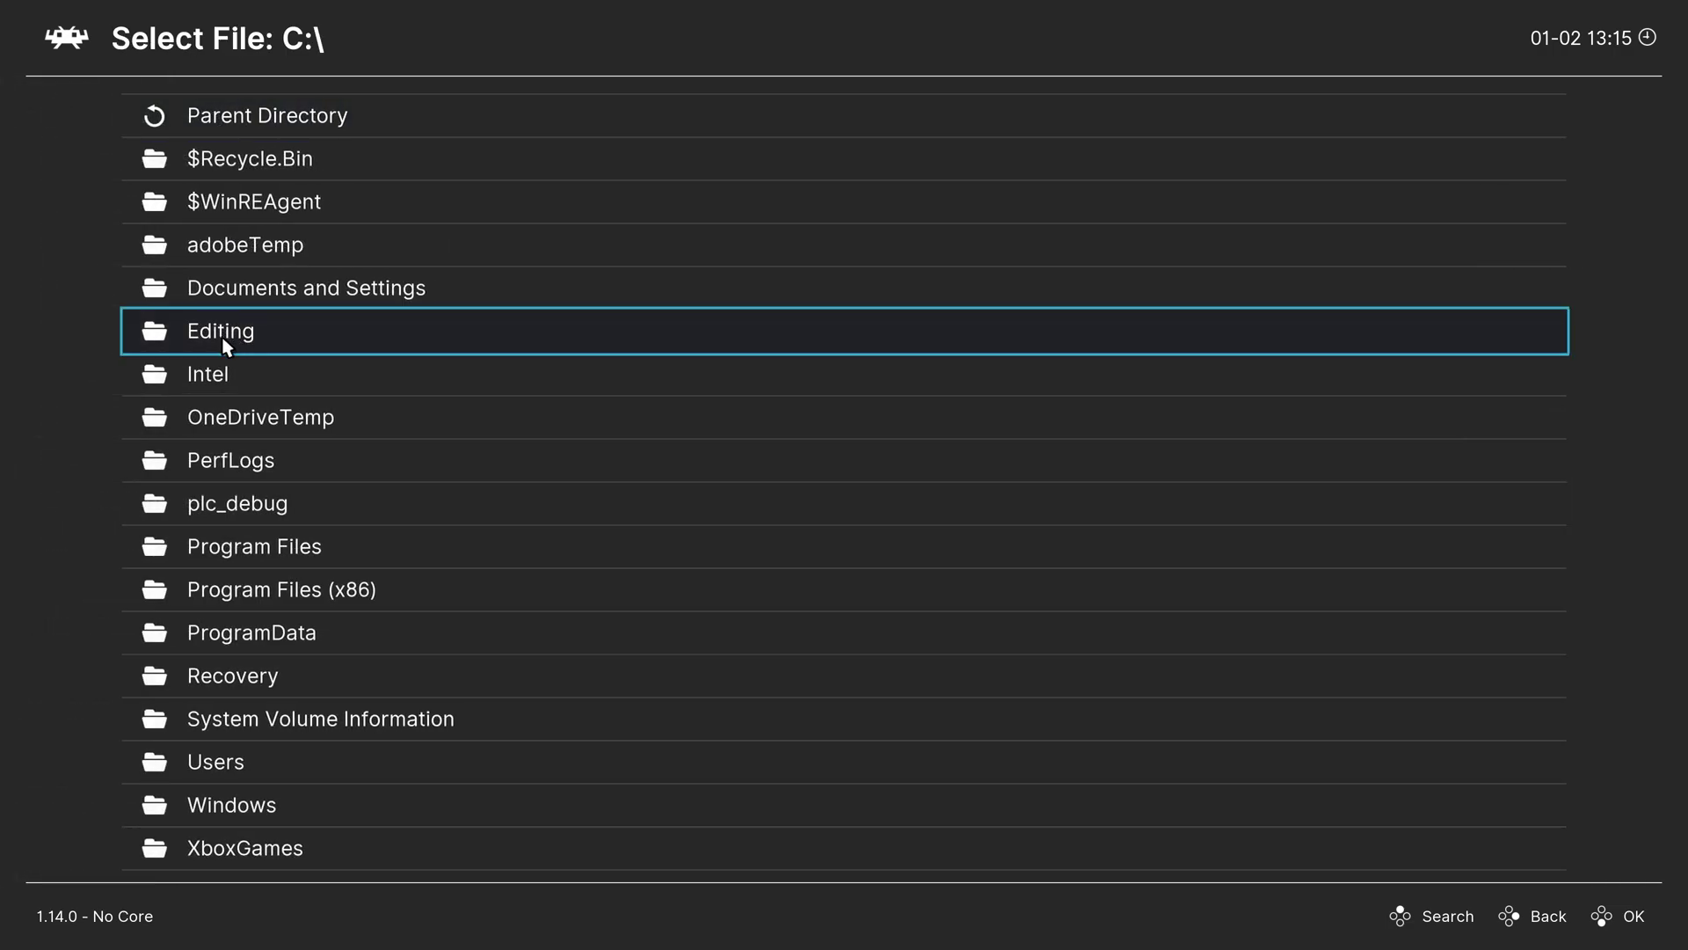
click(224, 773)
click(203, 304)
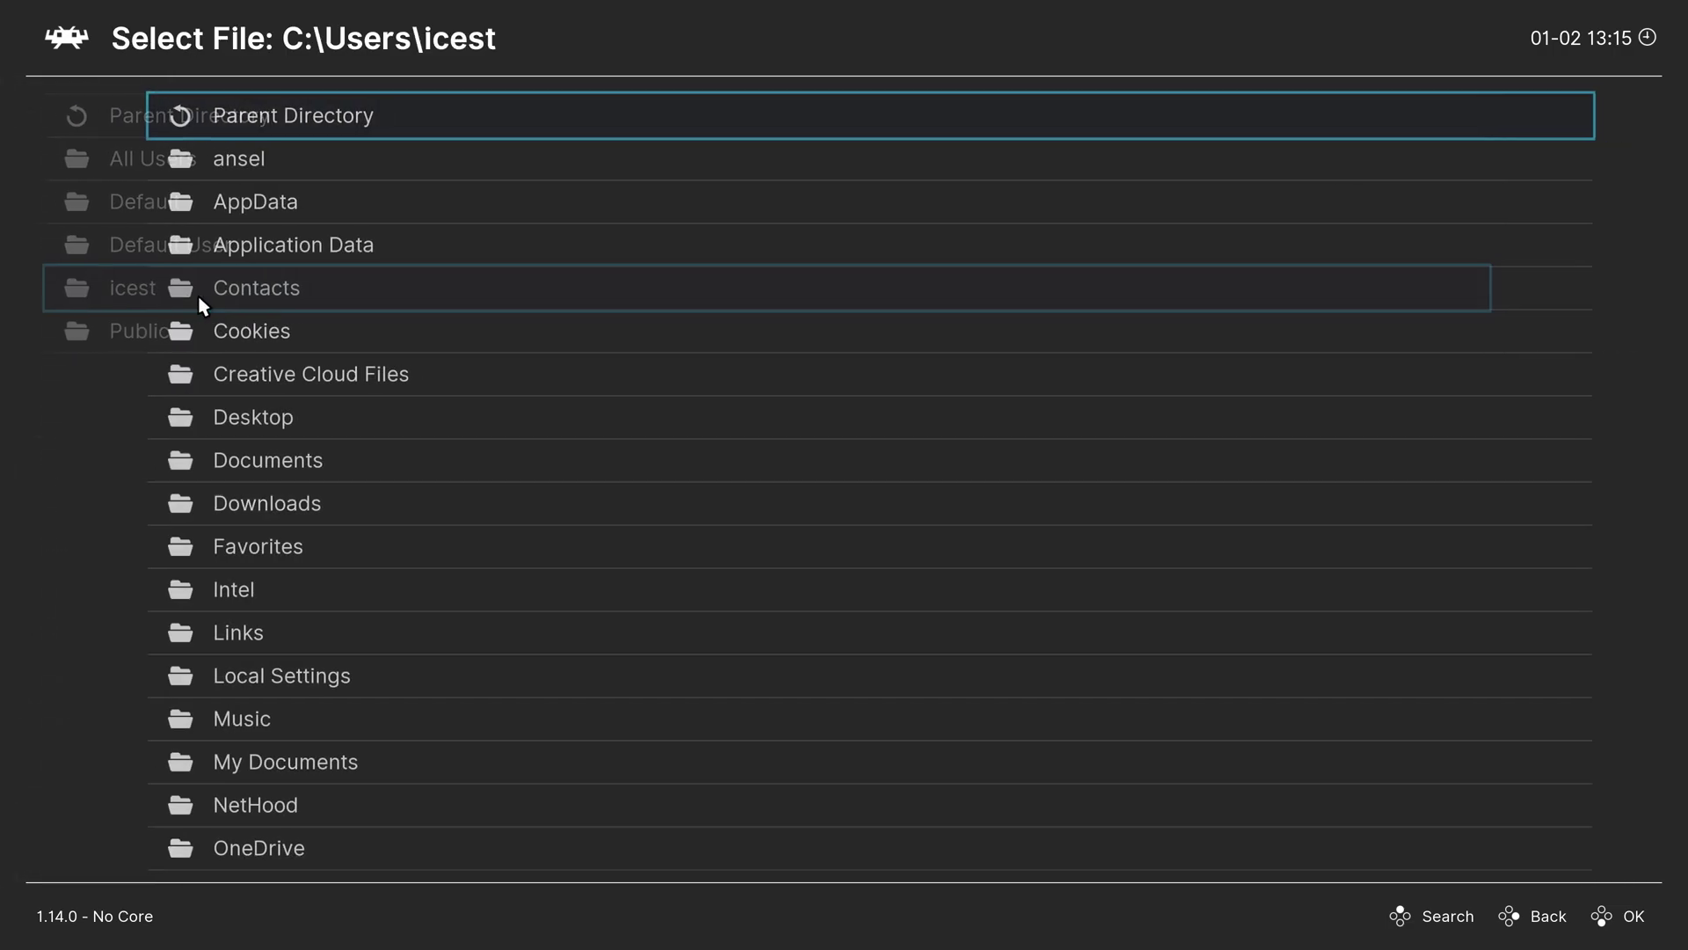
click(250, 417)
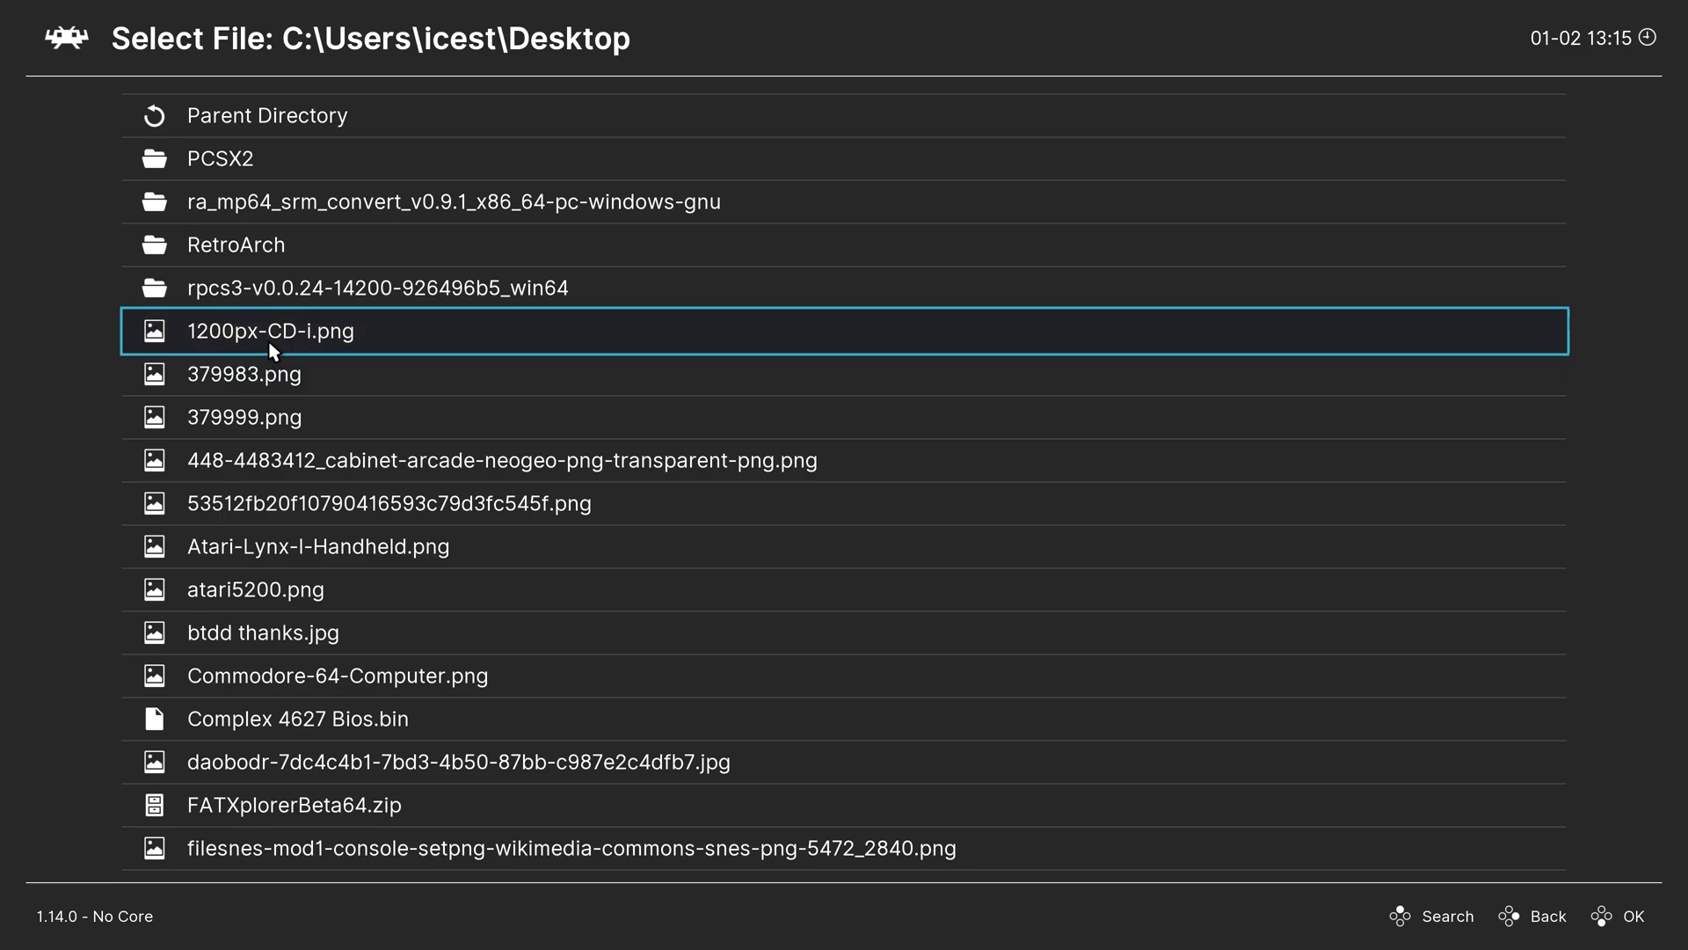
scroll(422, 695, down, 5)
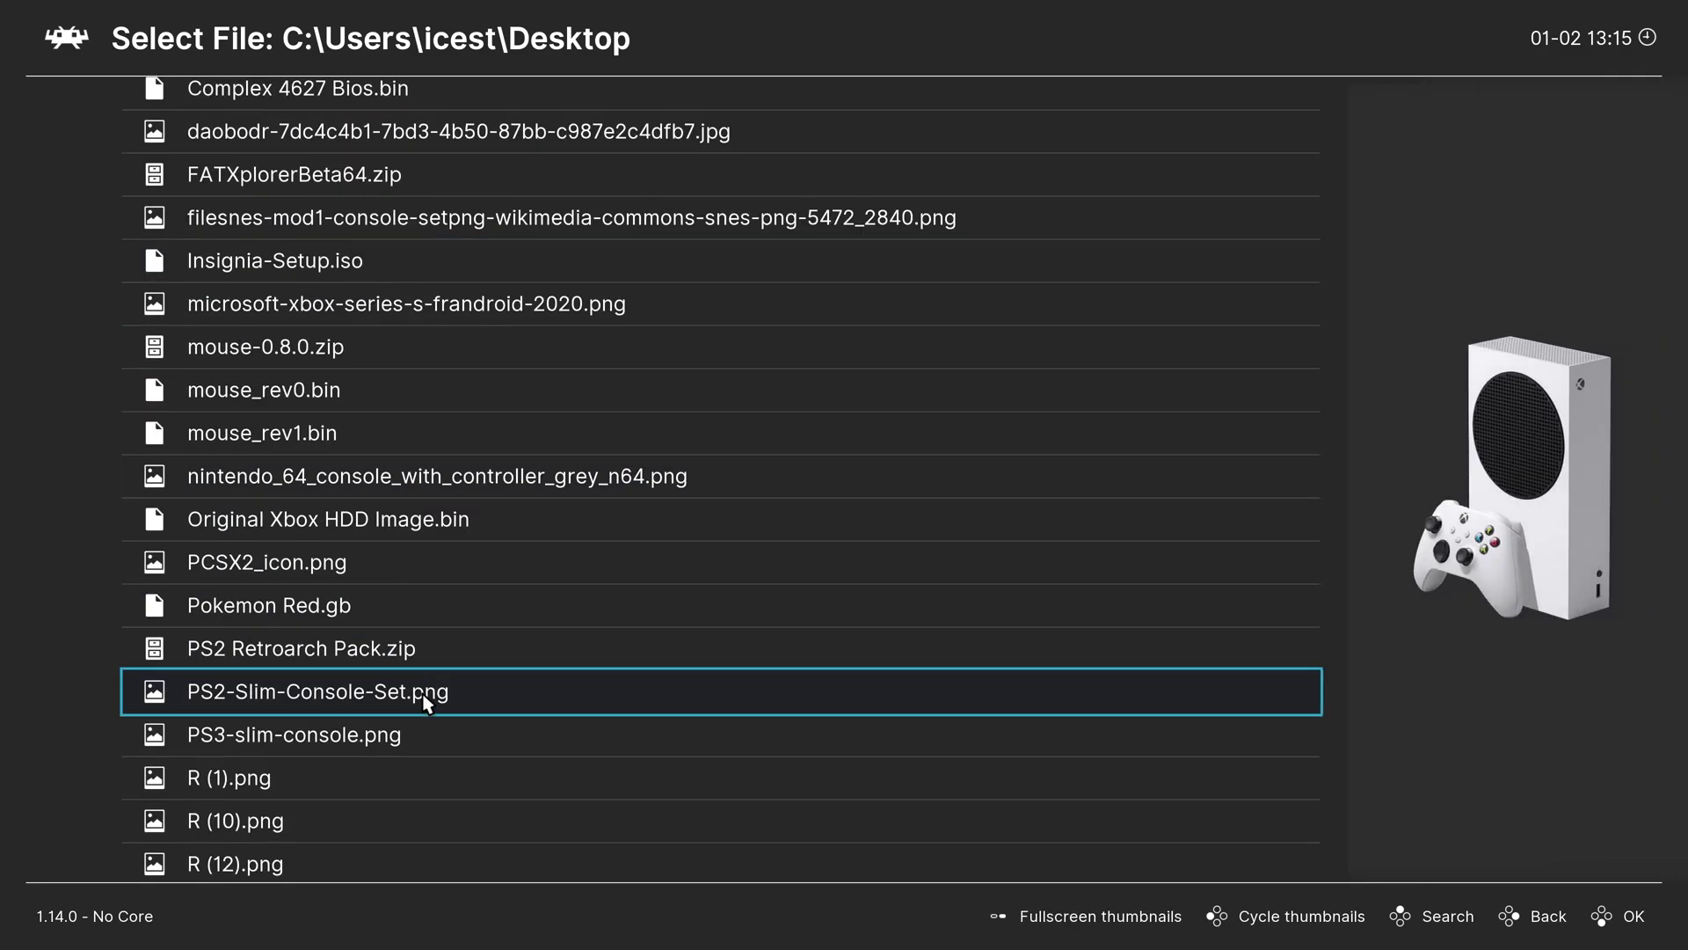
scroll(413, 690, down, 3)
click(369, 176)
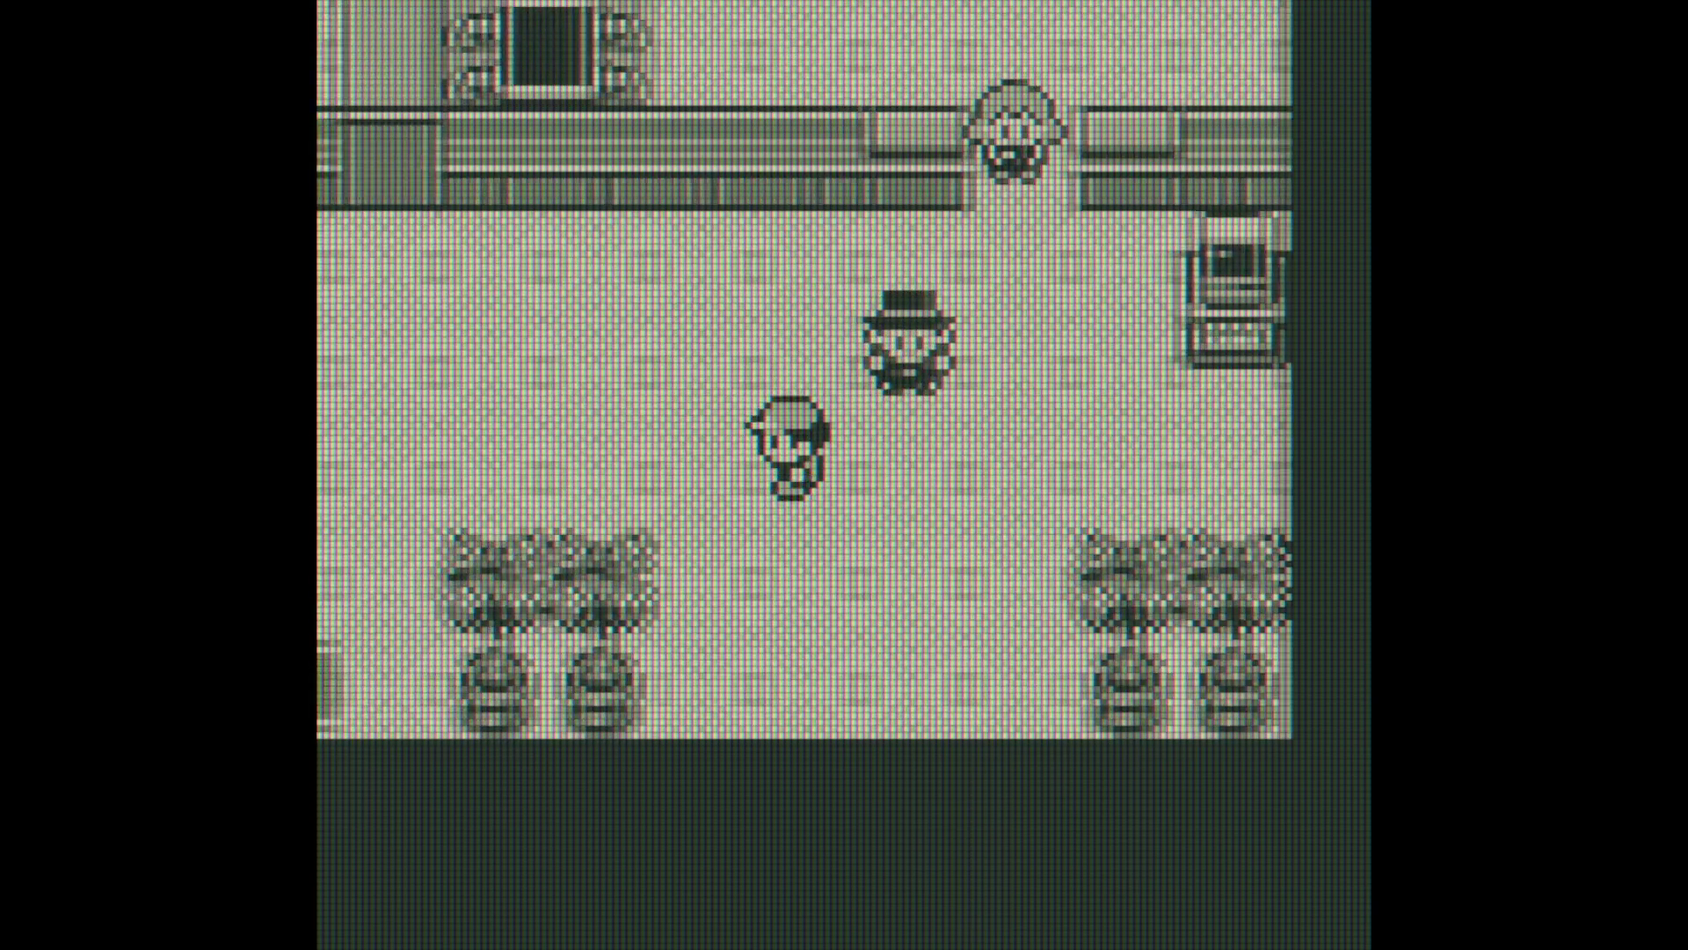
Step: Walk the character around the building and open the in-game menu to check the loaded save data
key(Left)
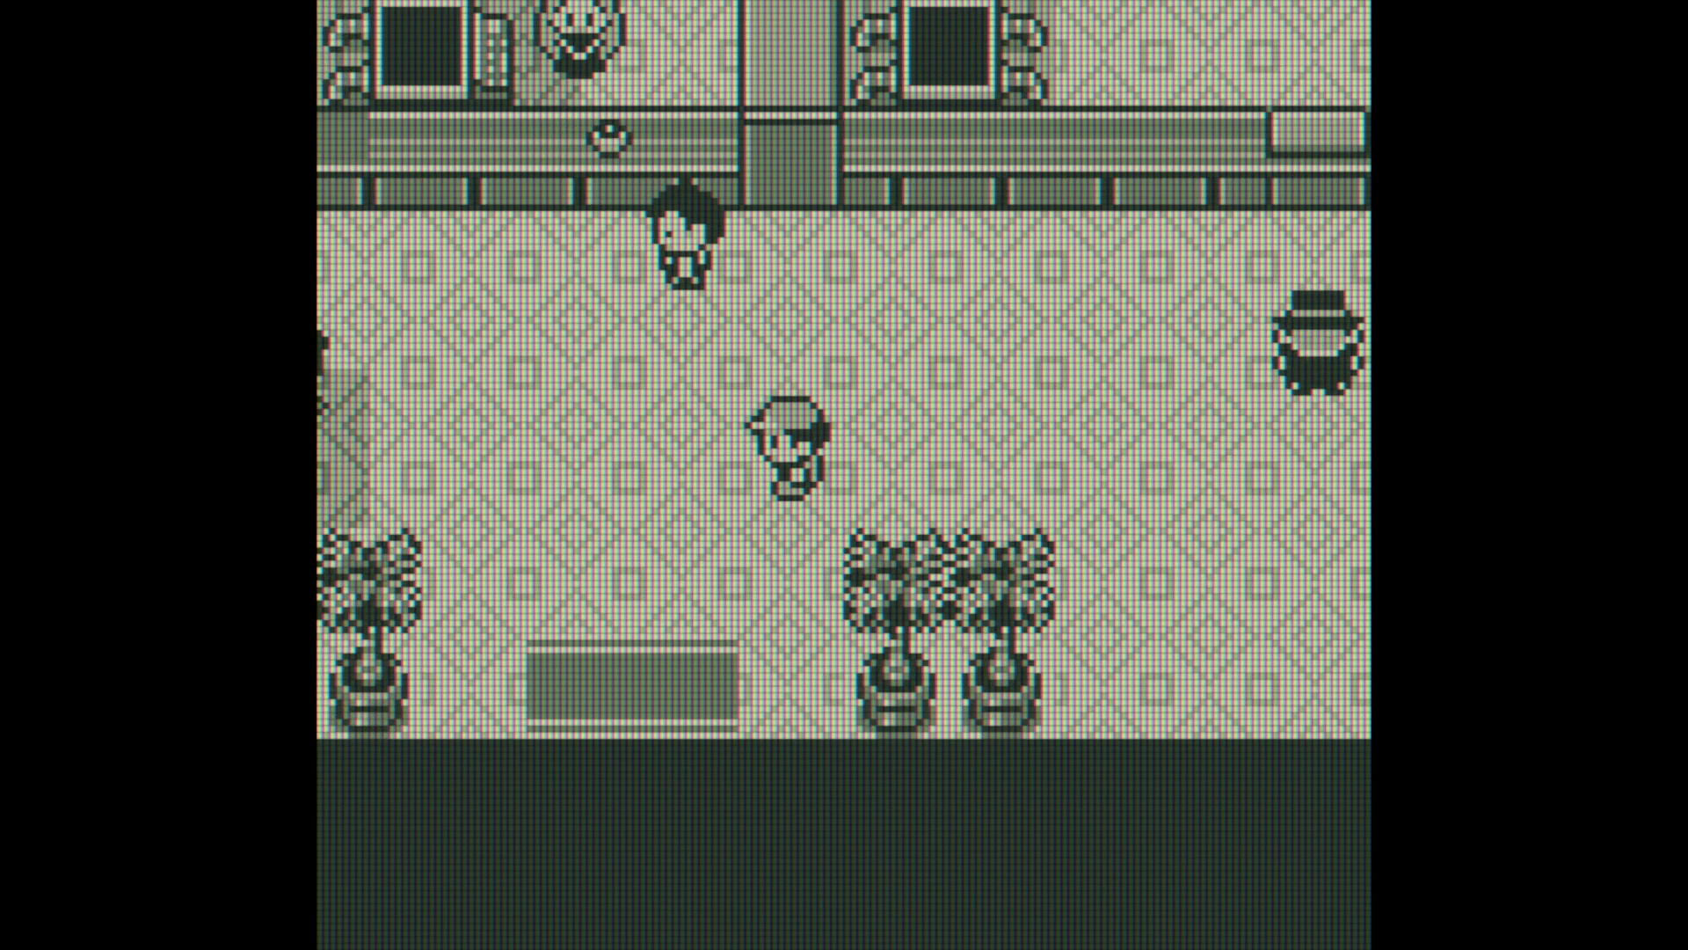
key(Right)
key(Up)
key(Return)
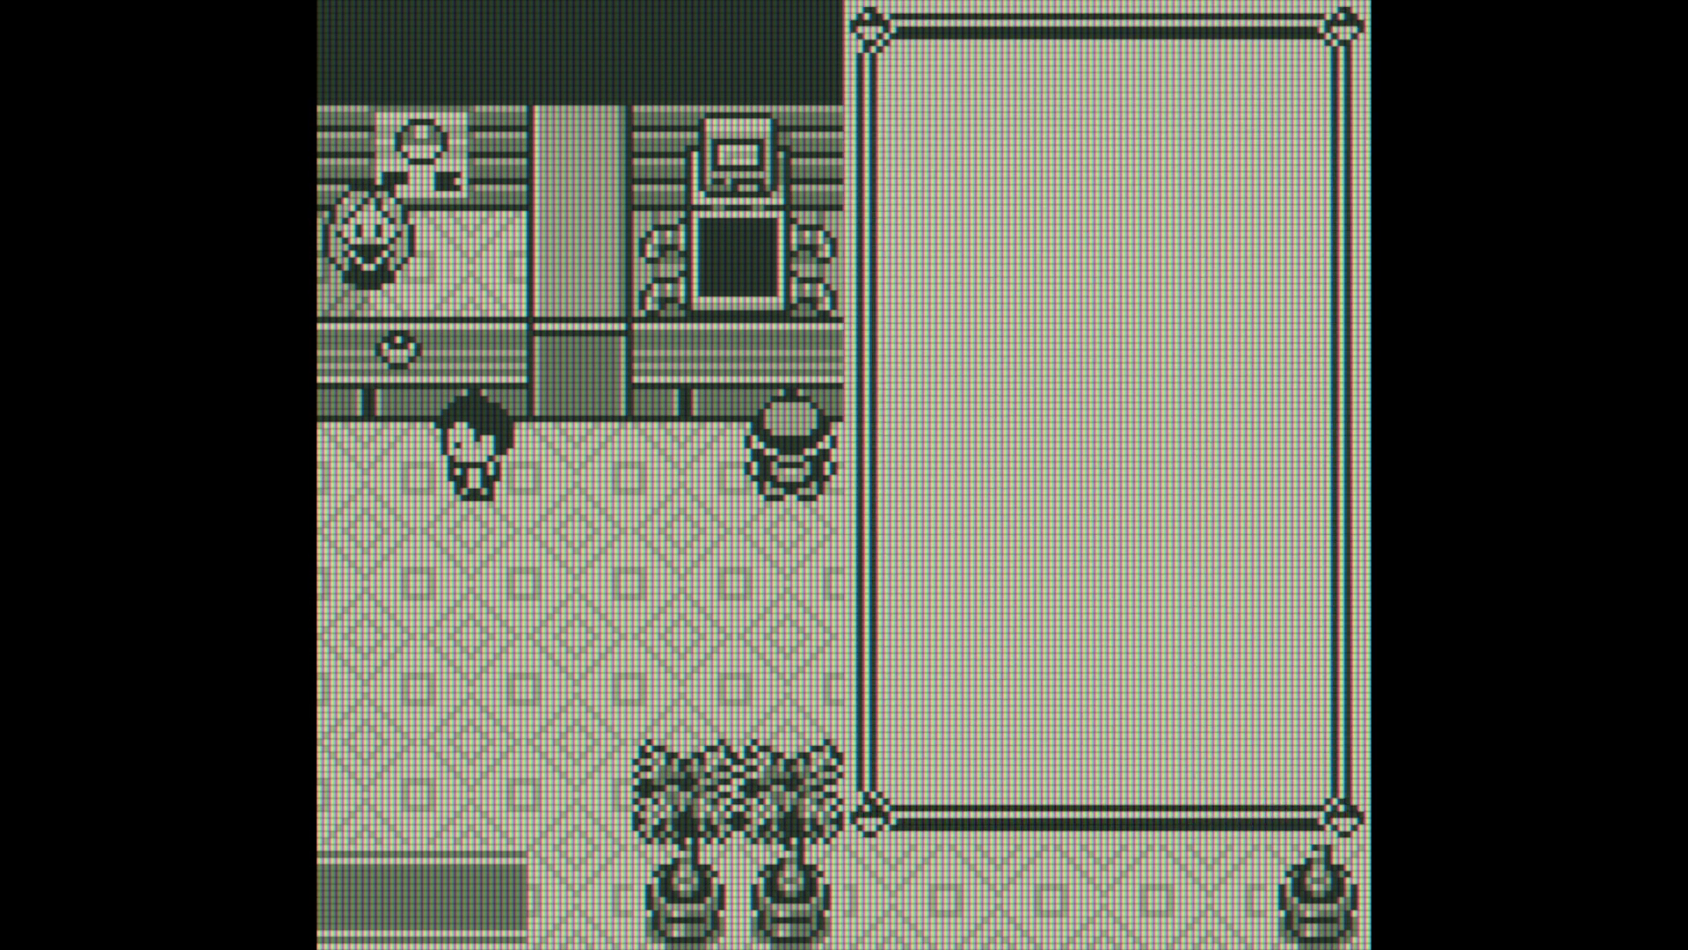
key(Down)
key(x)
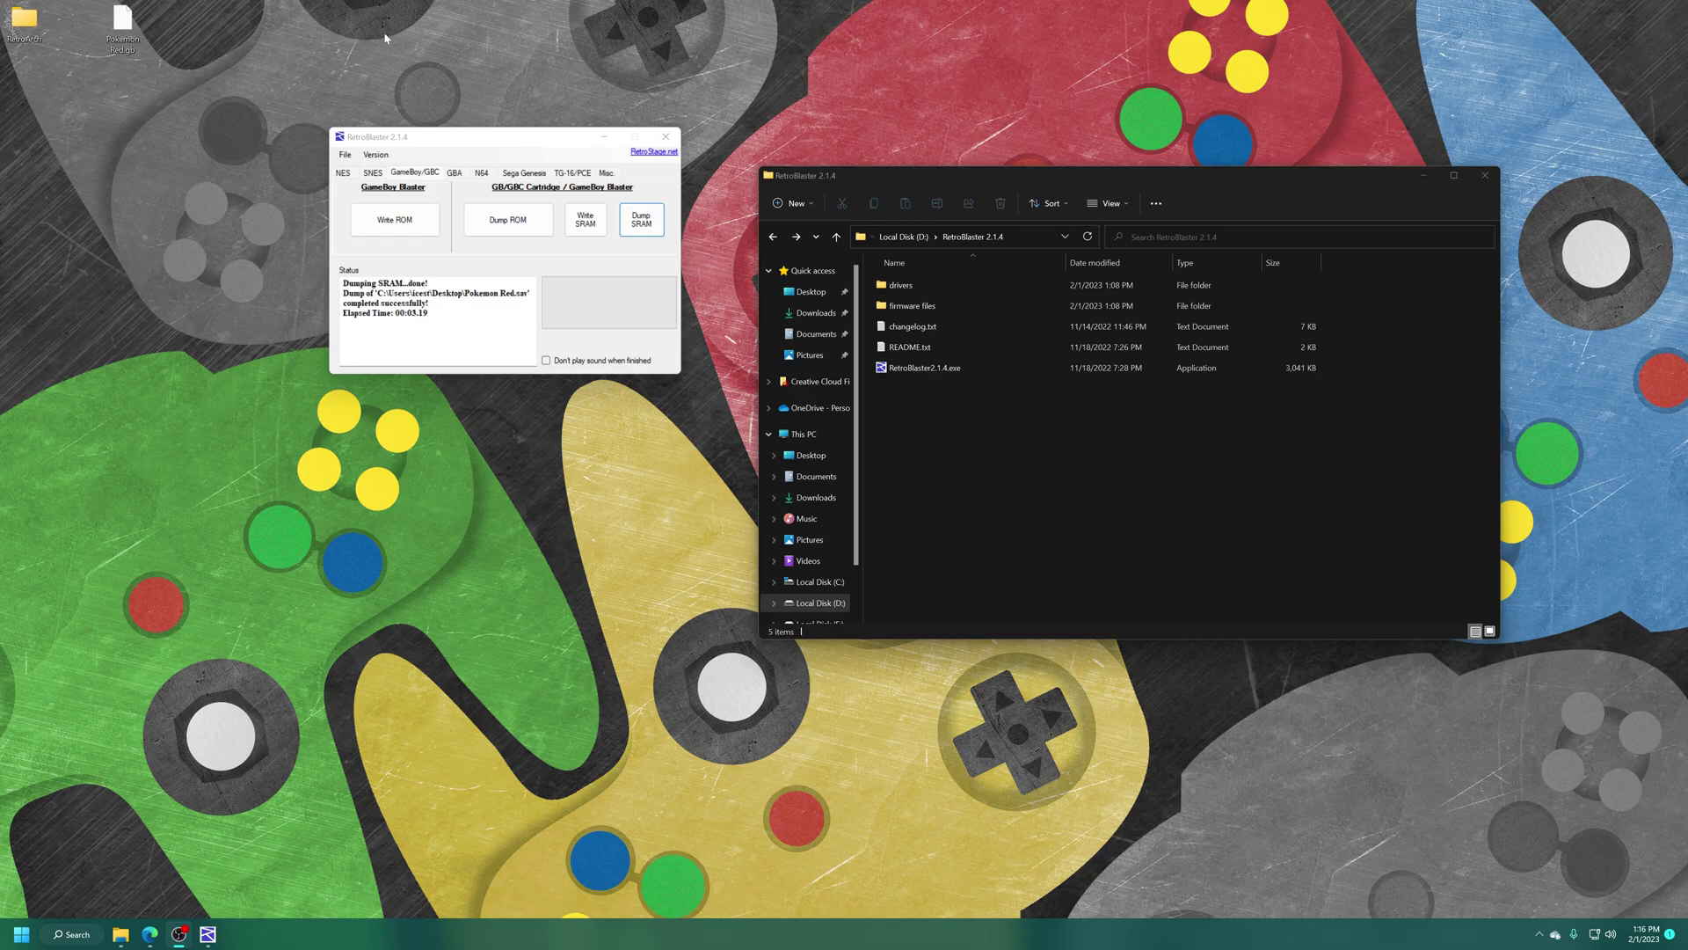
Step: Dump the next cartridge's ROM in RetroBlaster to the desktop as Pokemon Puzzle League in GameBoy Color ROM format (.gbc)
click(539, 137)
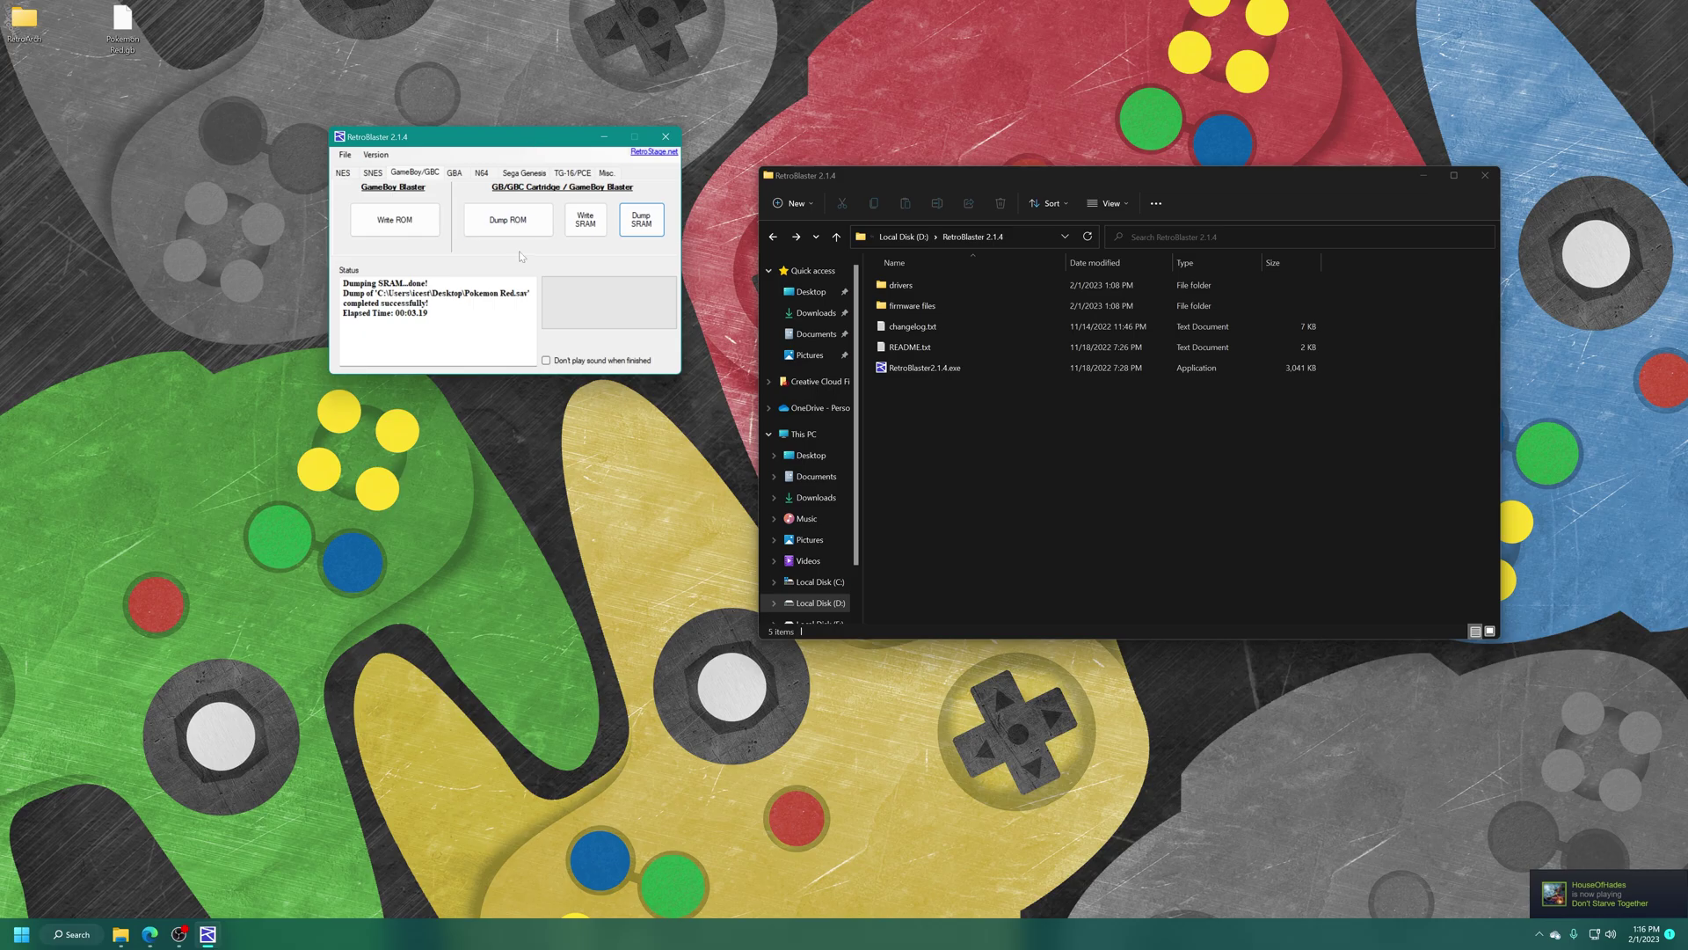
click(510, 223)
text(Pok)
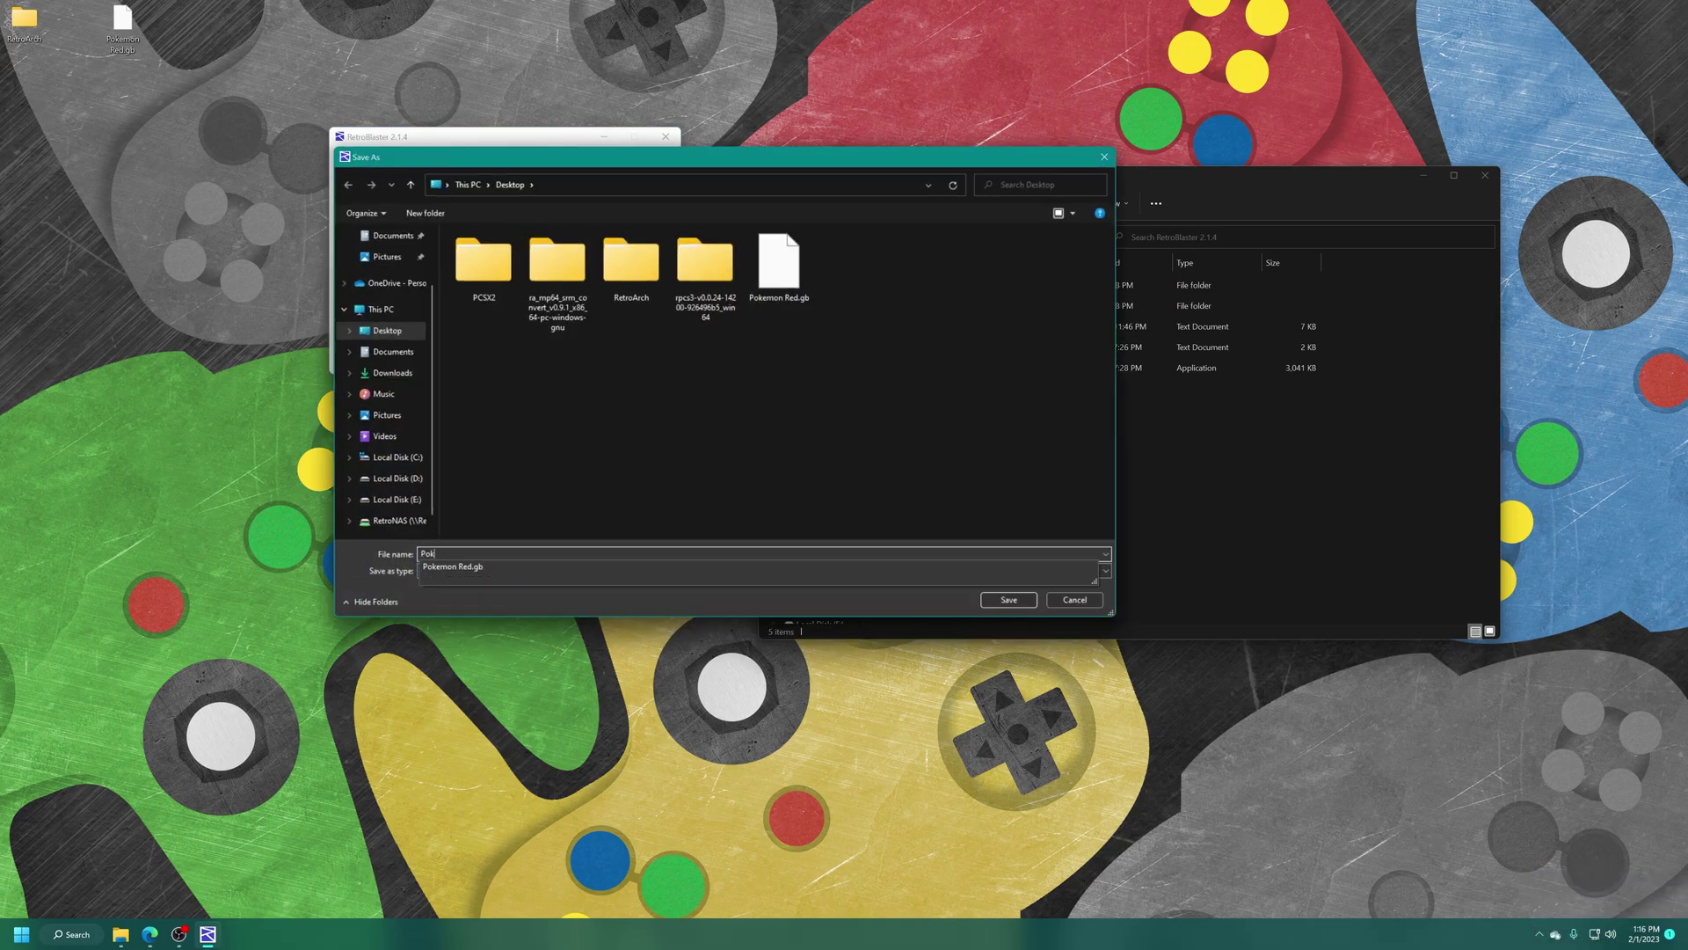
text(emon Puzz)
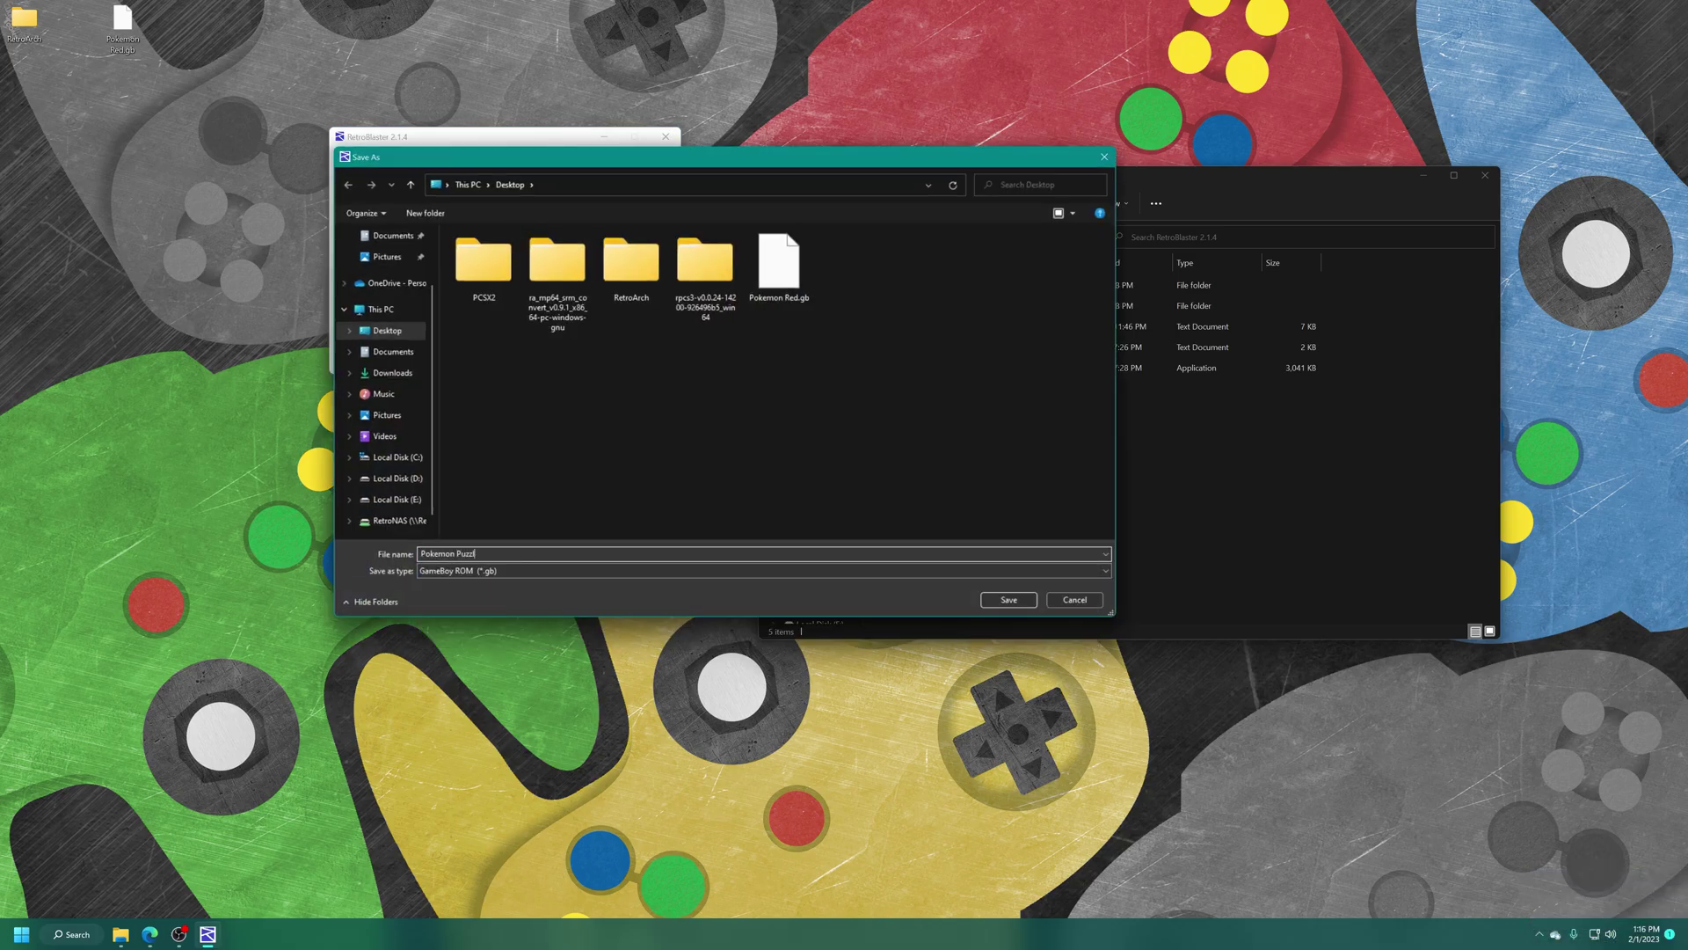
text(le League)
scroll(734, 573, up, 1)
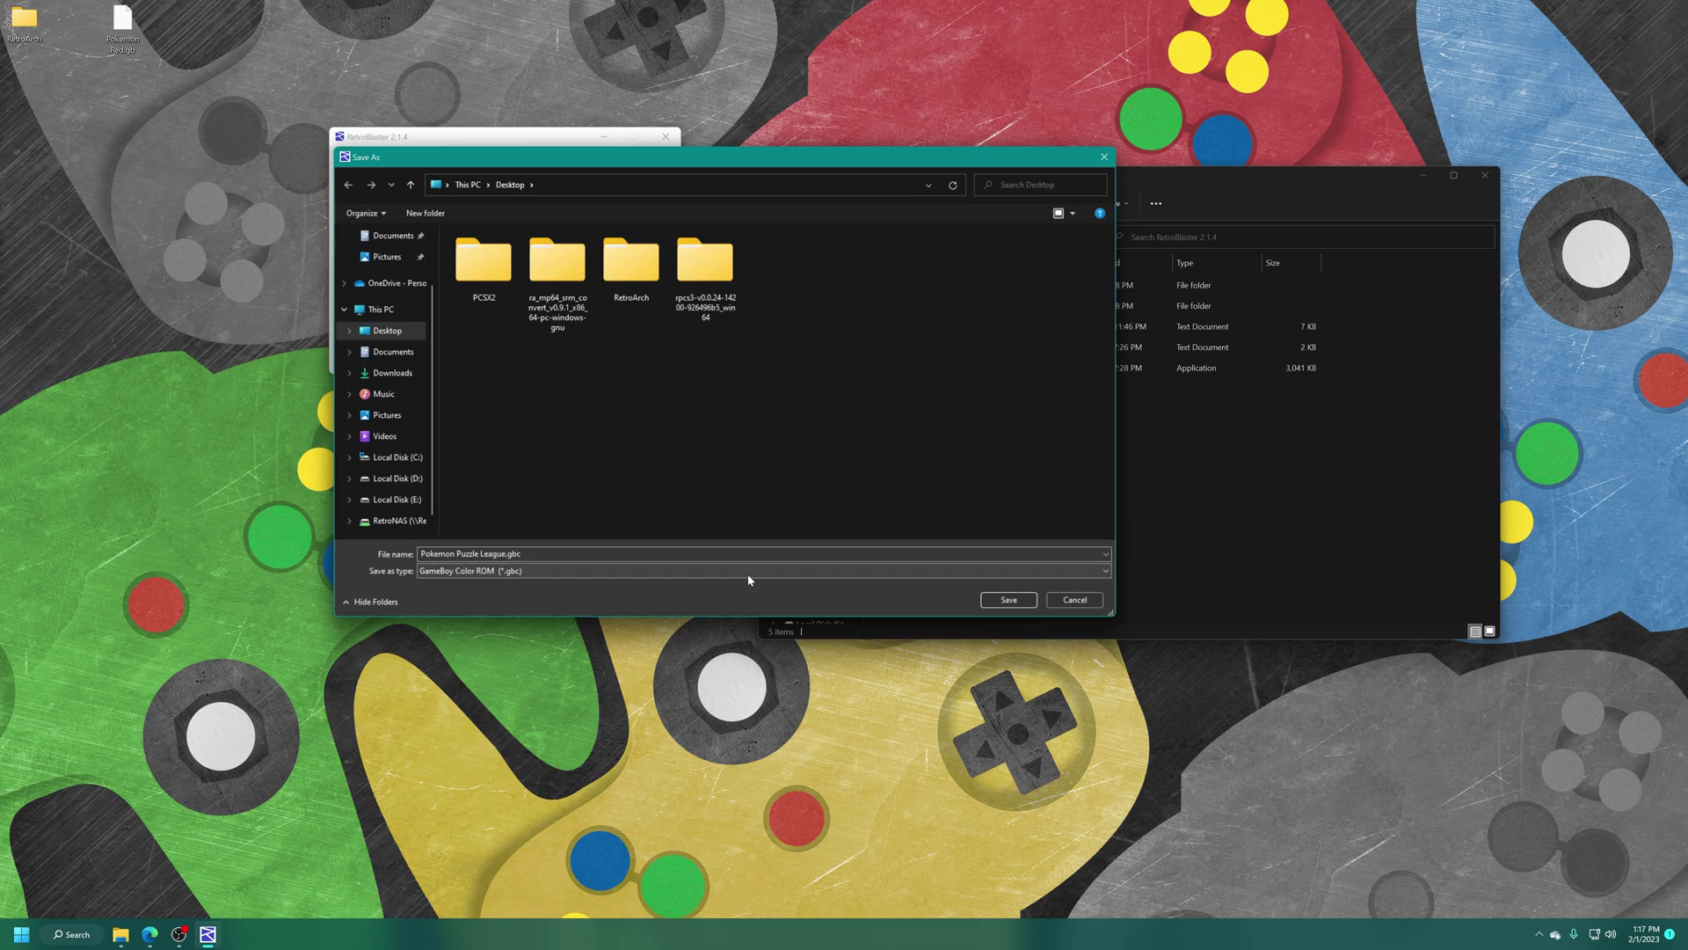
click(733, 573)
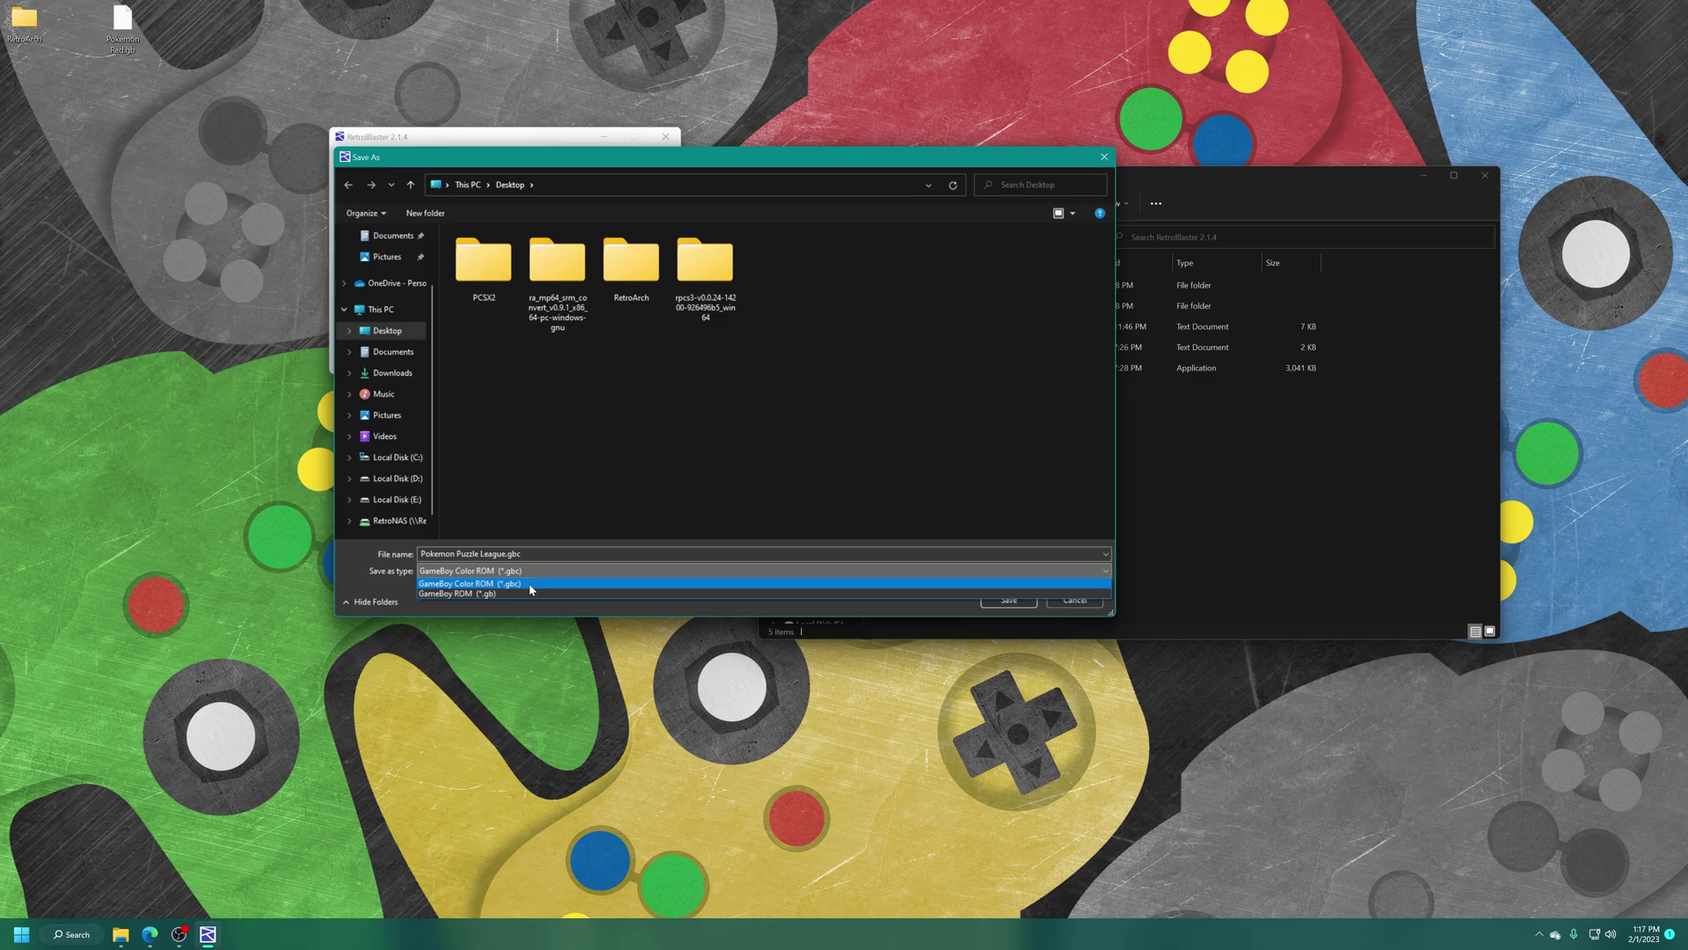
click(529, 583)
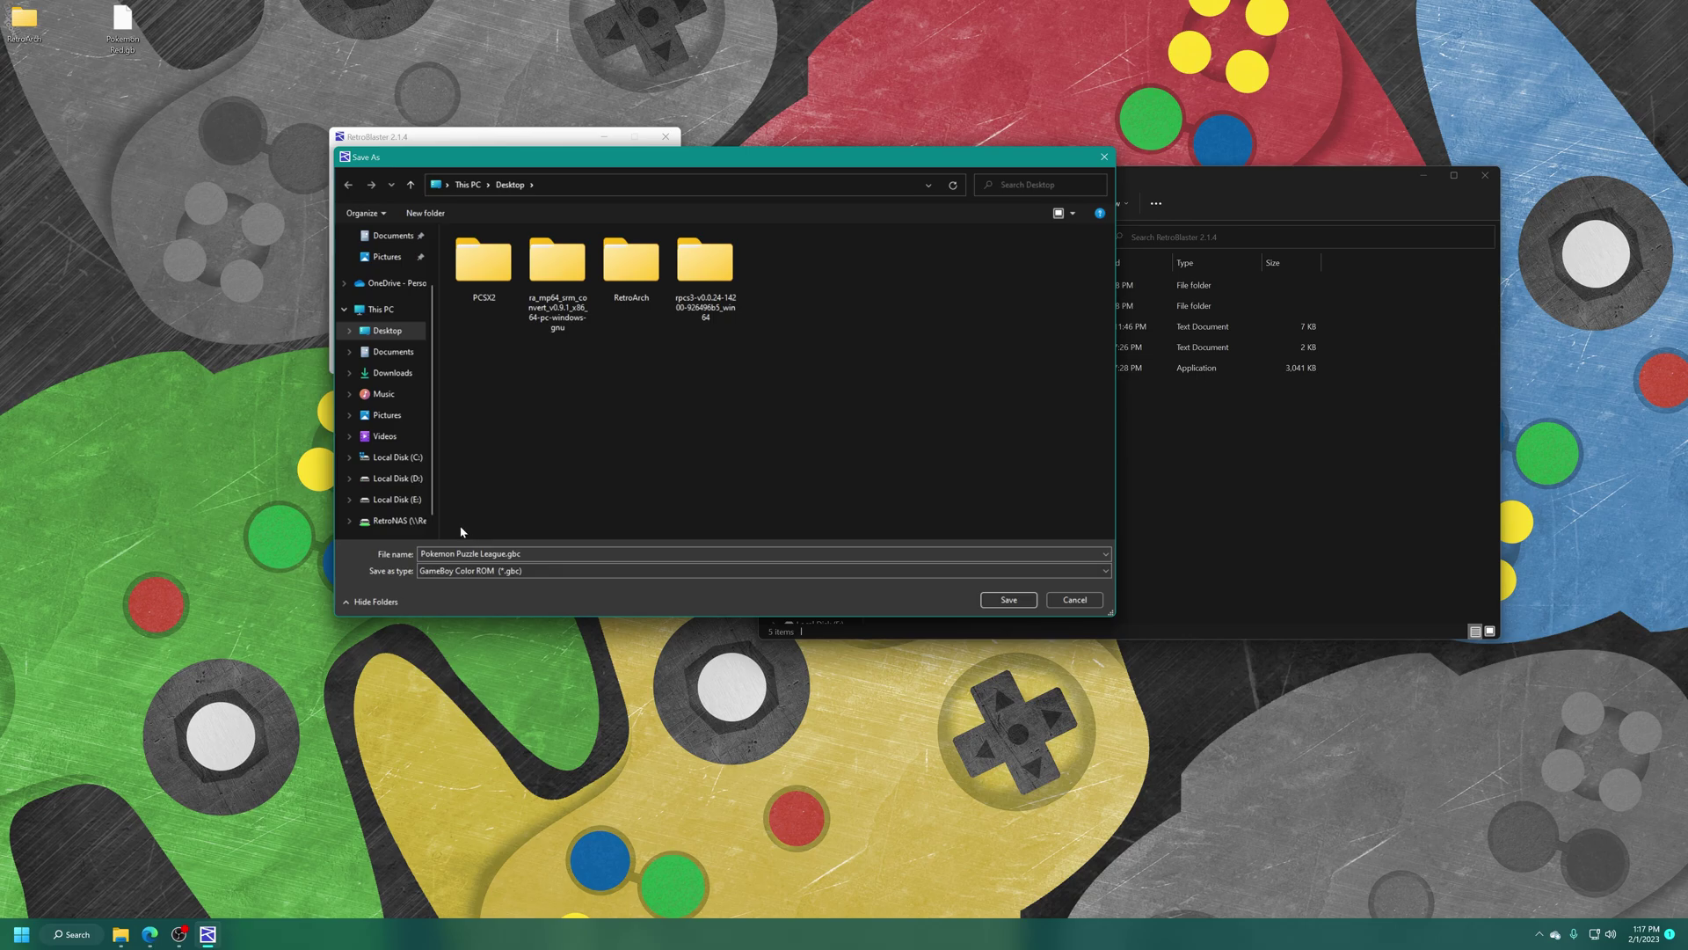
click(520, 574)
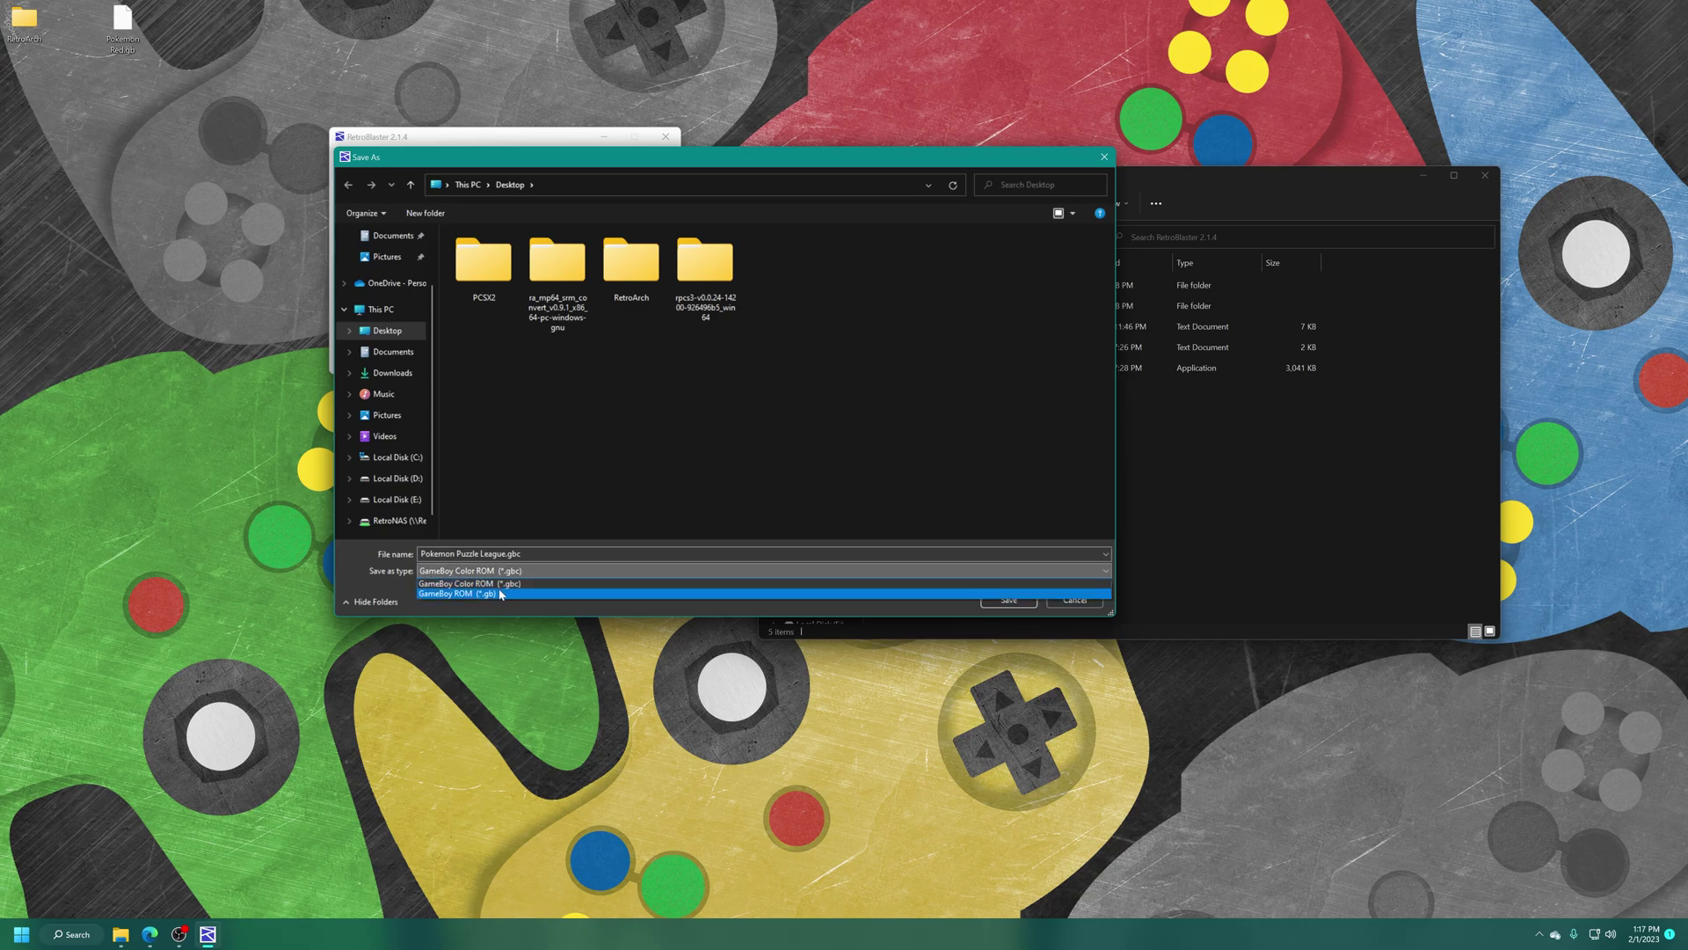
click(779, 626)
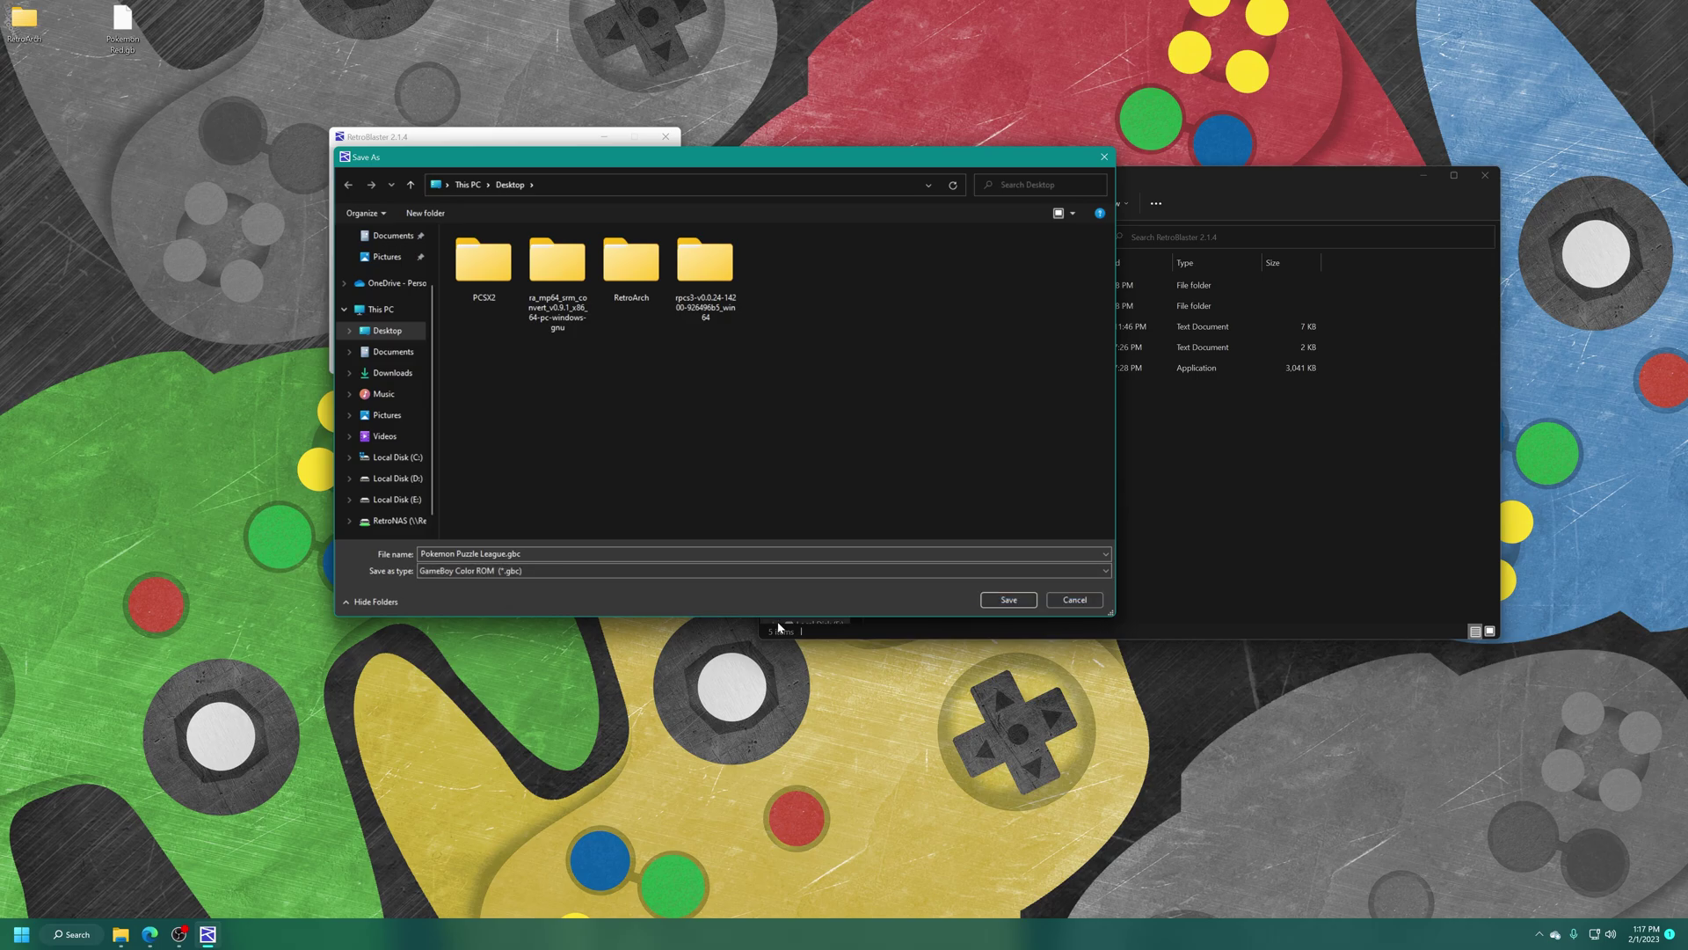
click(1009, 600)
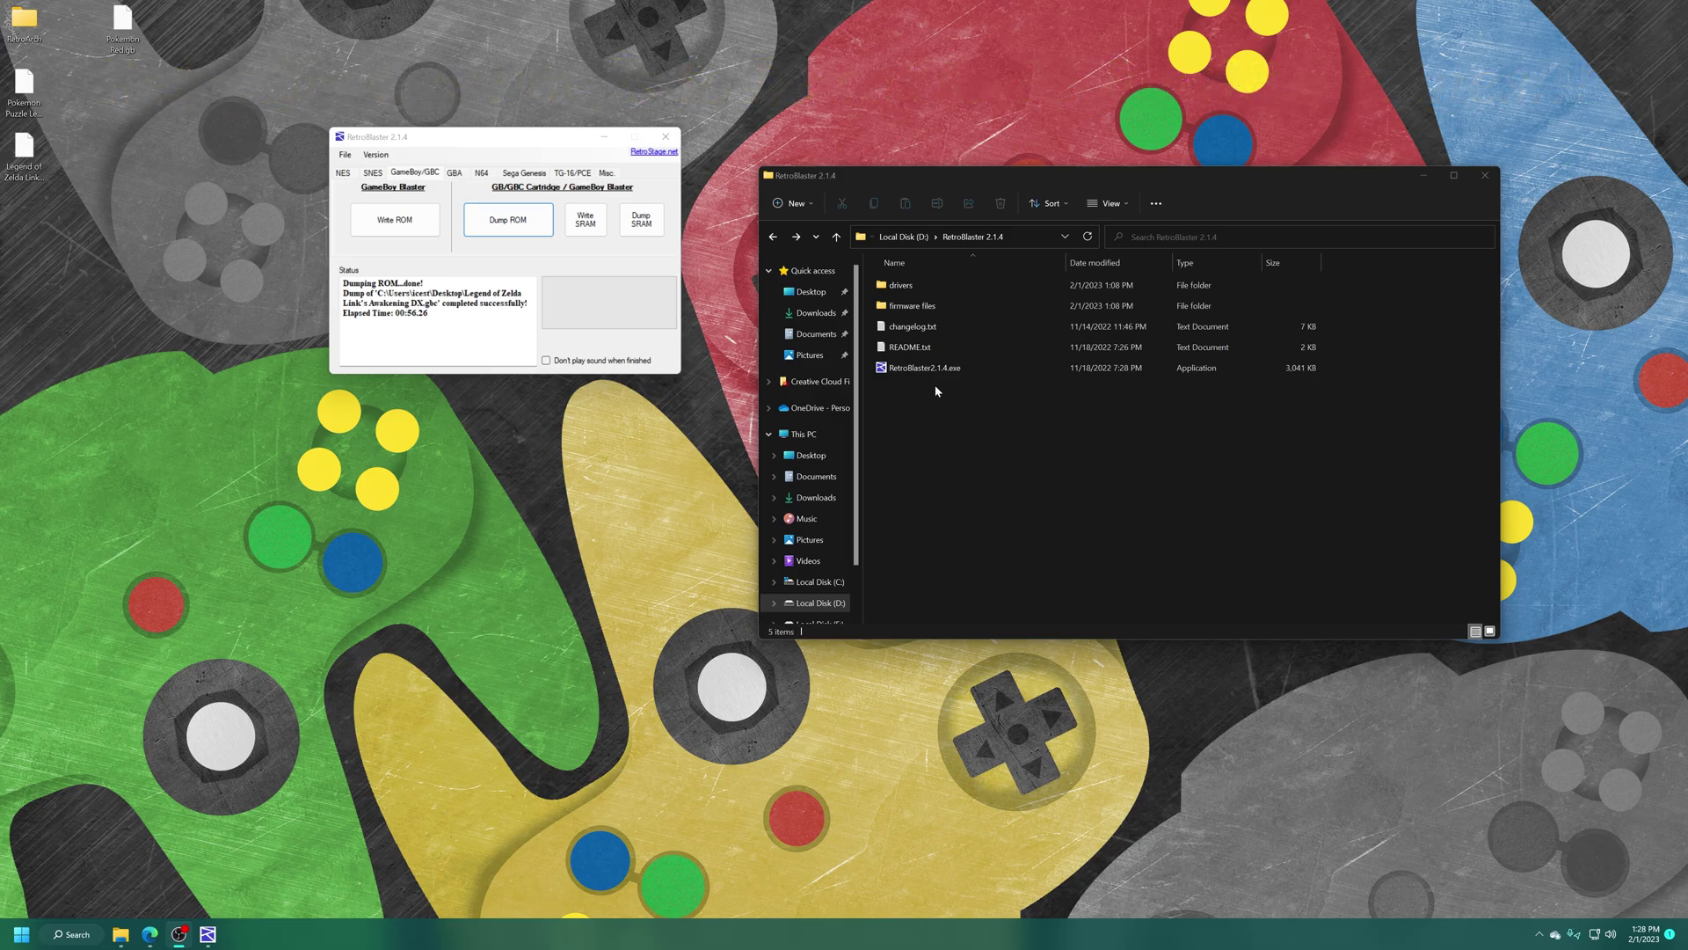
Step: Dump the GBA cartridge's ROM to the desktop as Pokemon Fire Red, with a ROM size of 16 MB
click(490, 136)
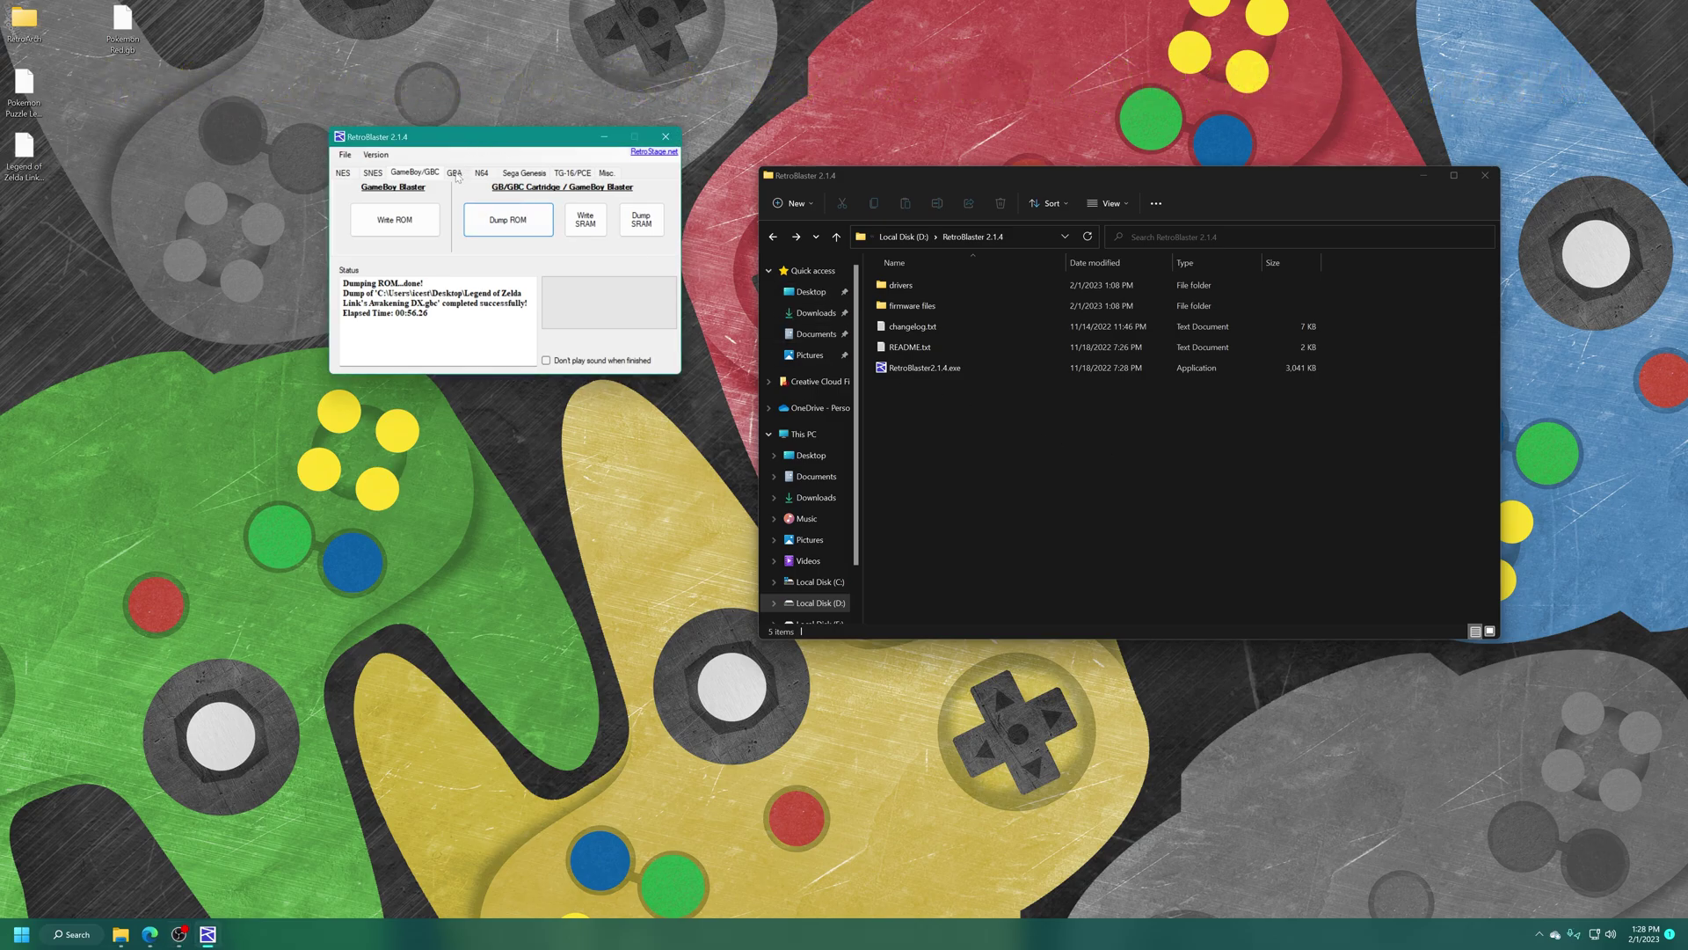
click(455, 173)
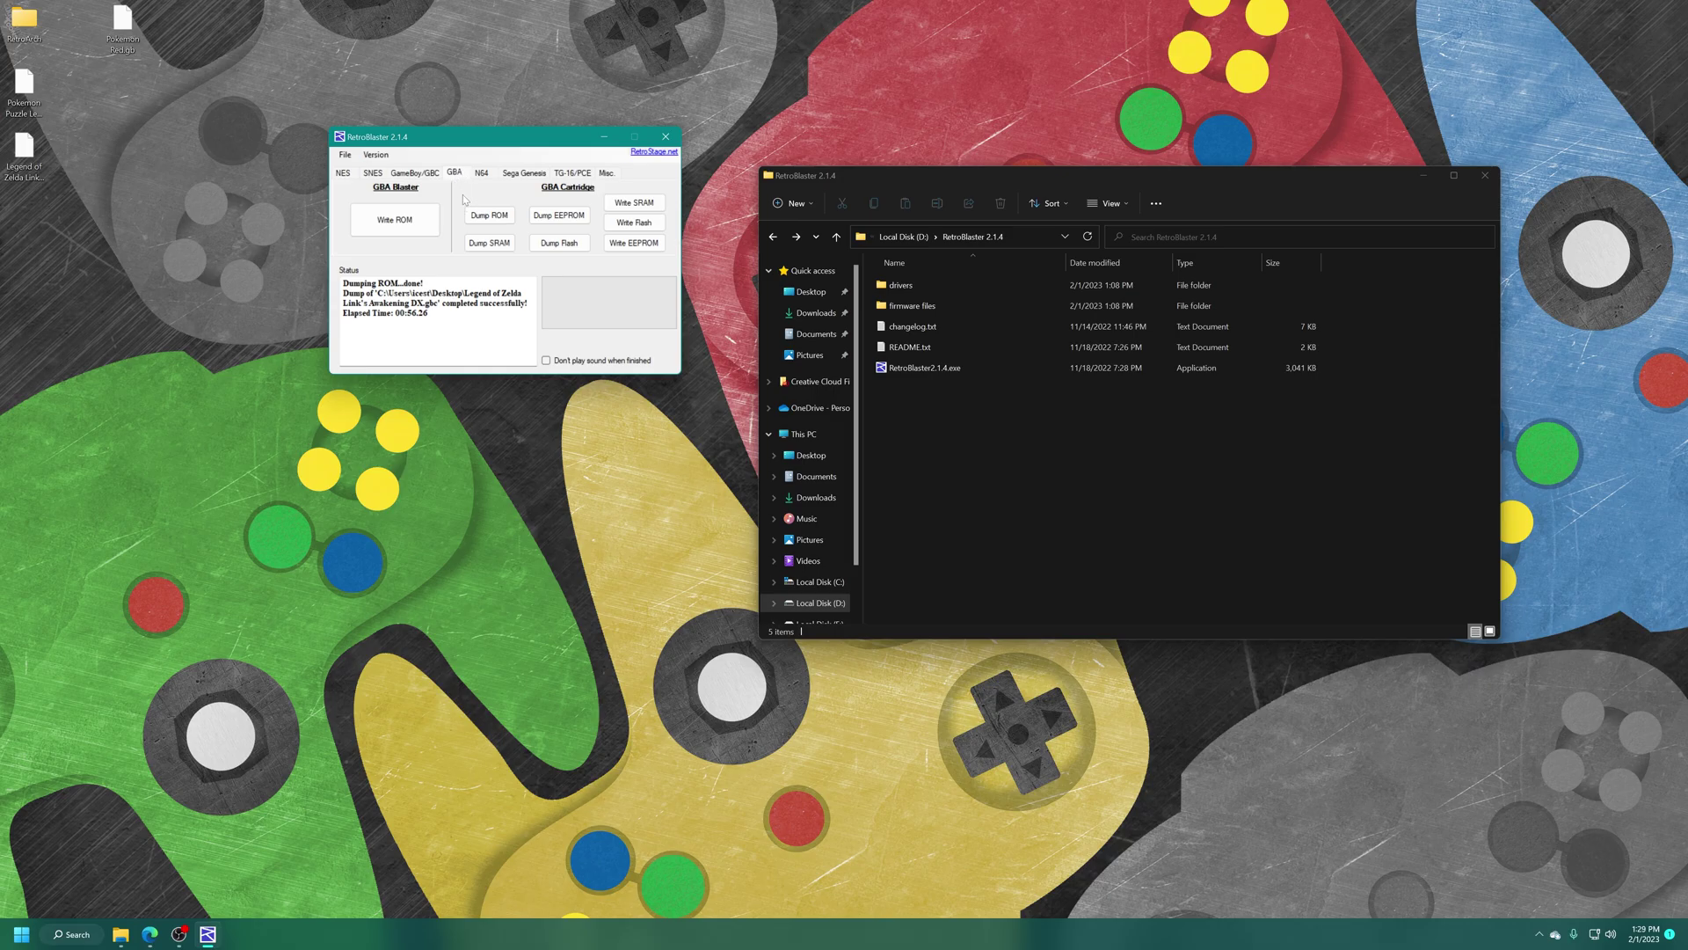
click(508, 220)
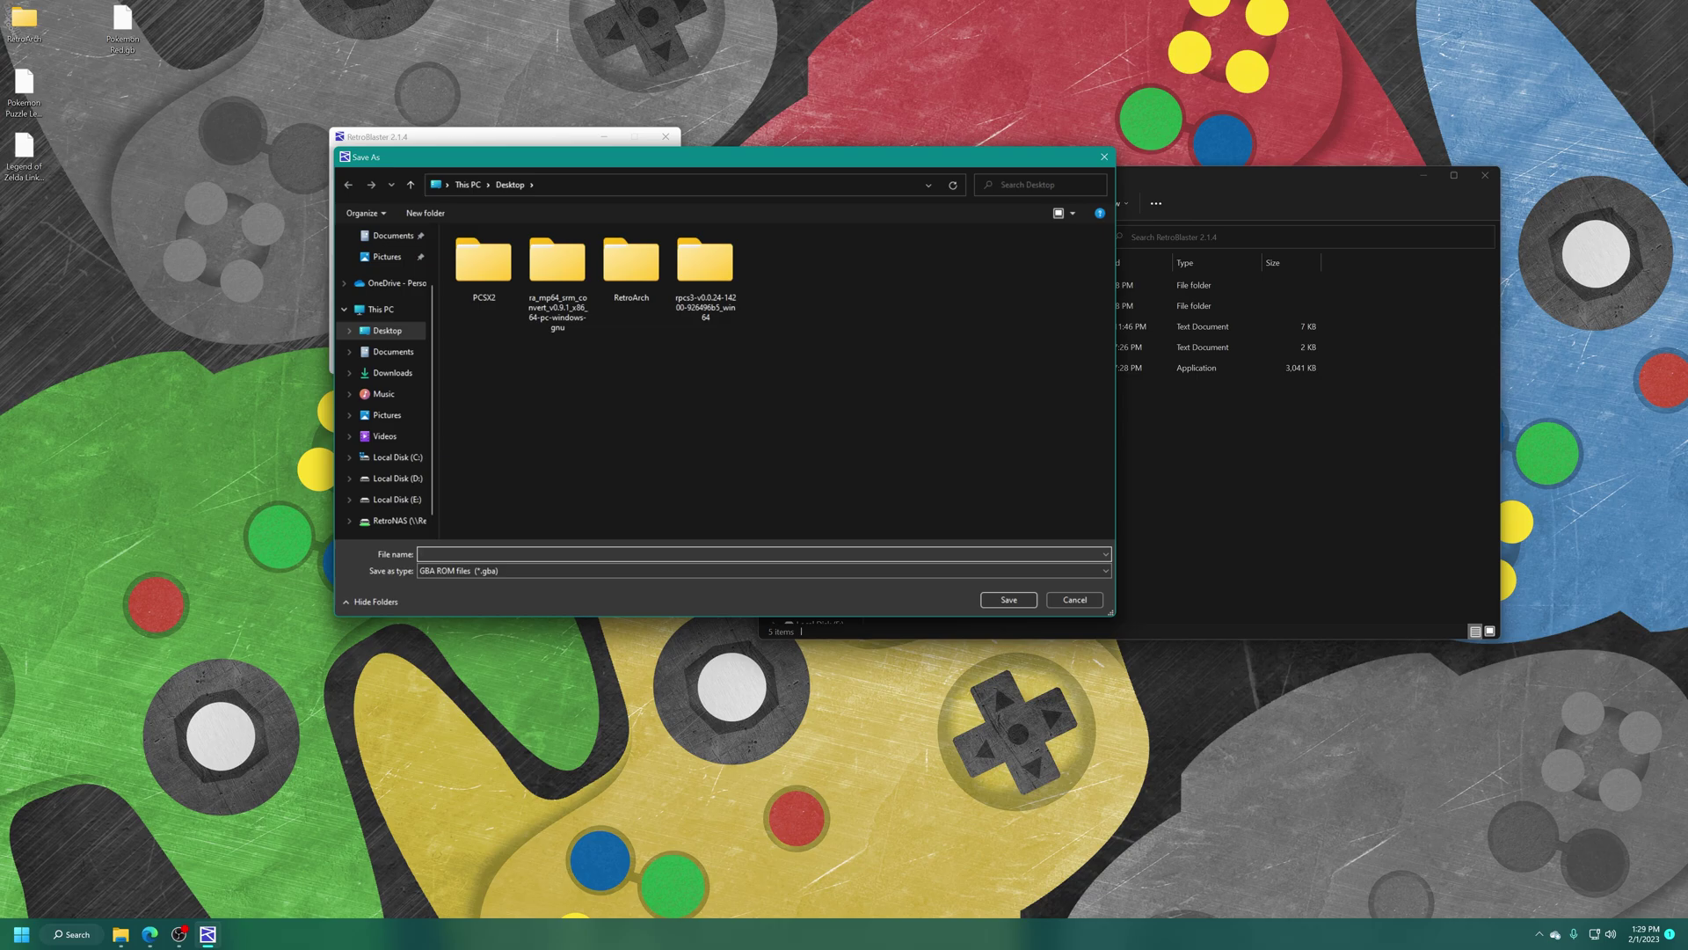
text(Pokemon )
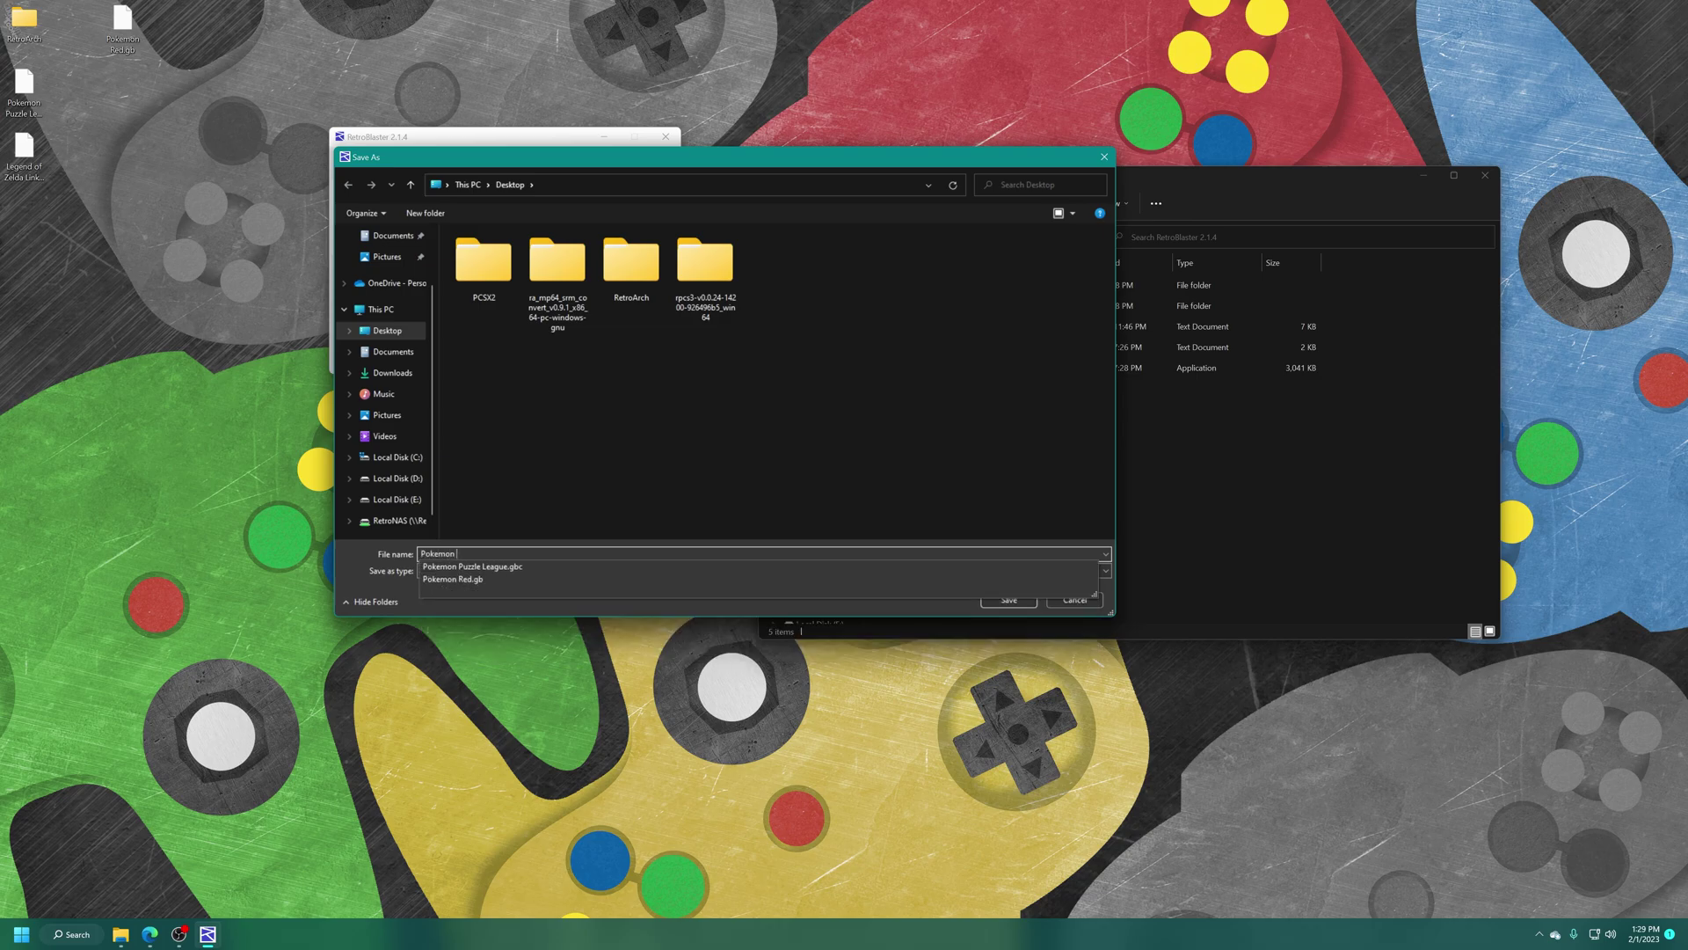
text(Fire Red)
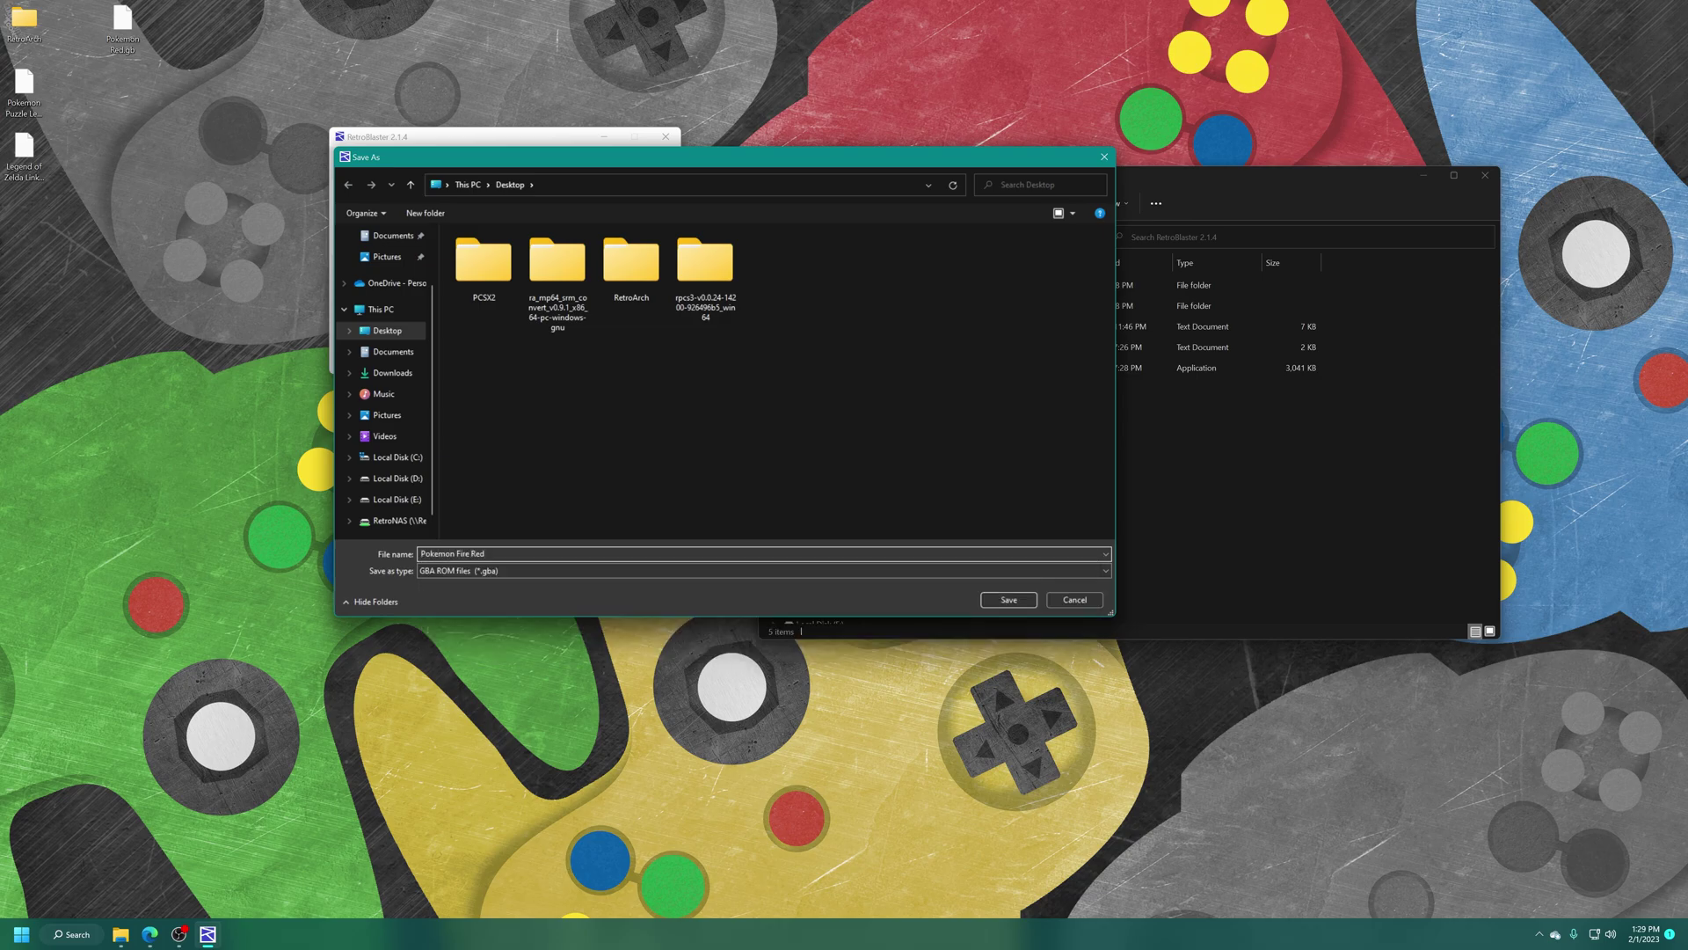
key(Return)
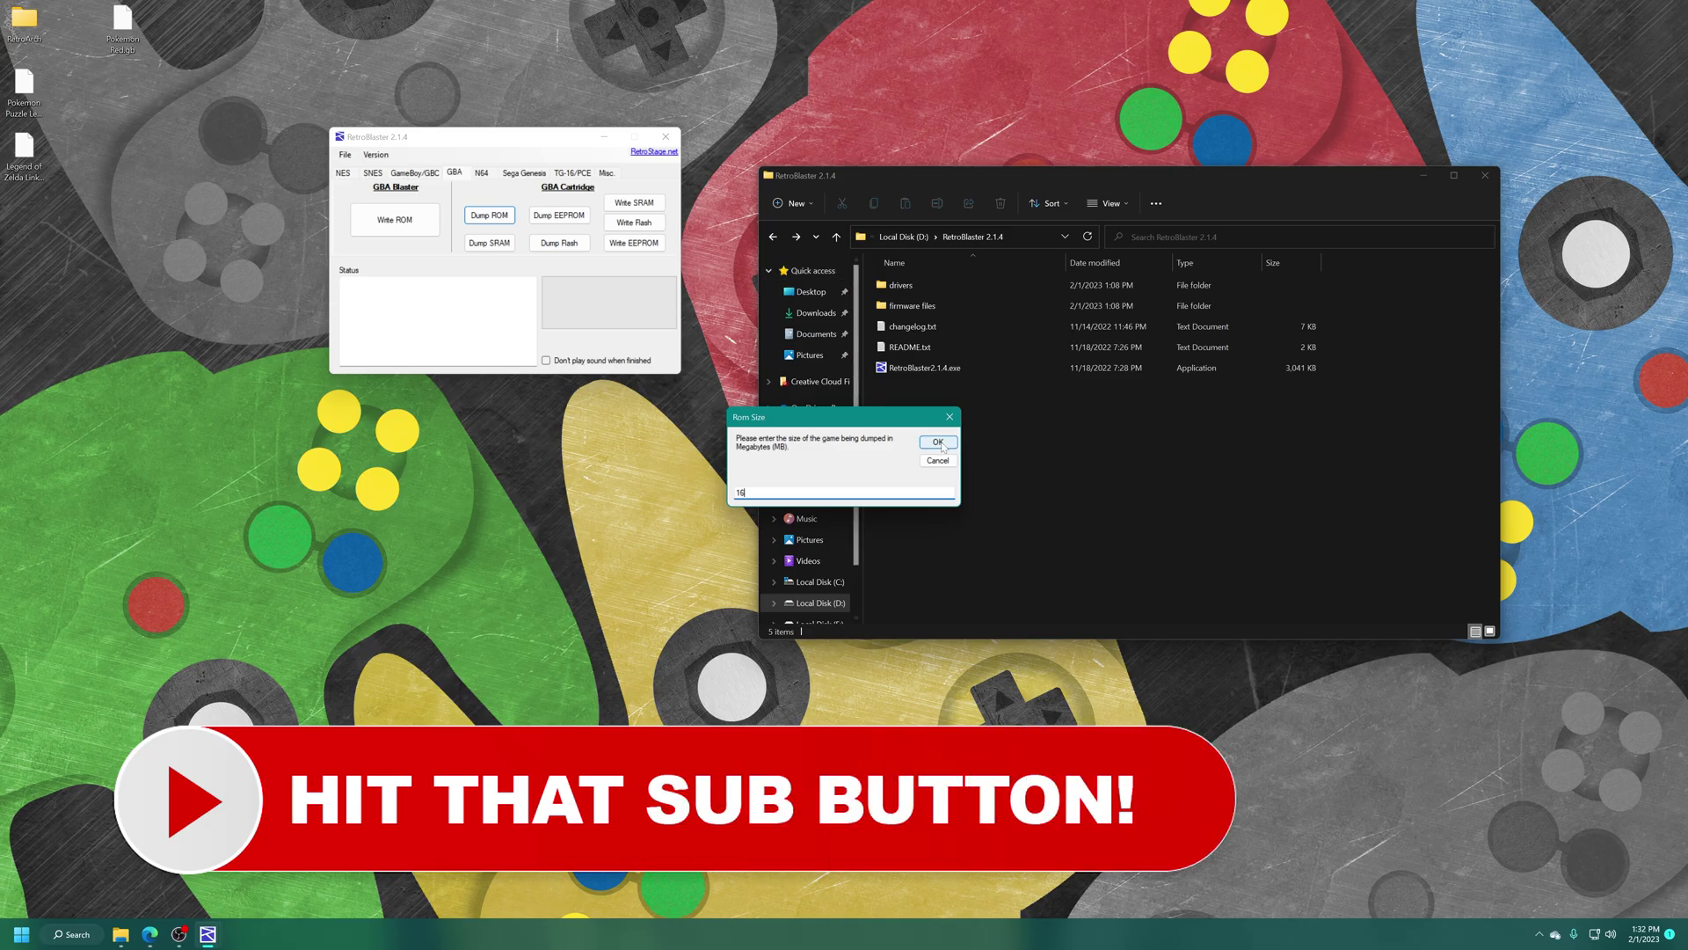
click(939, 442)
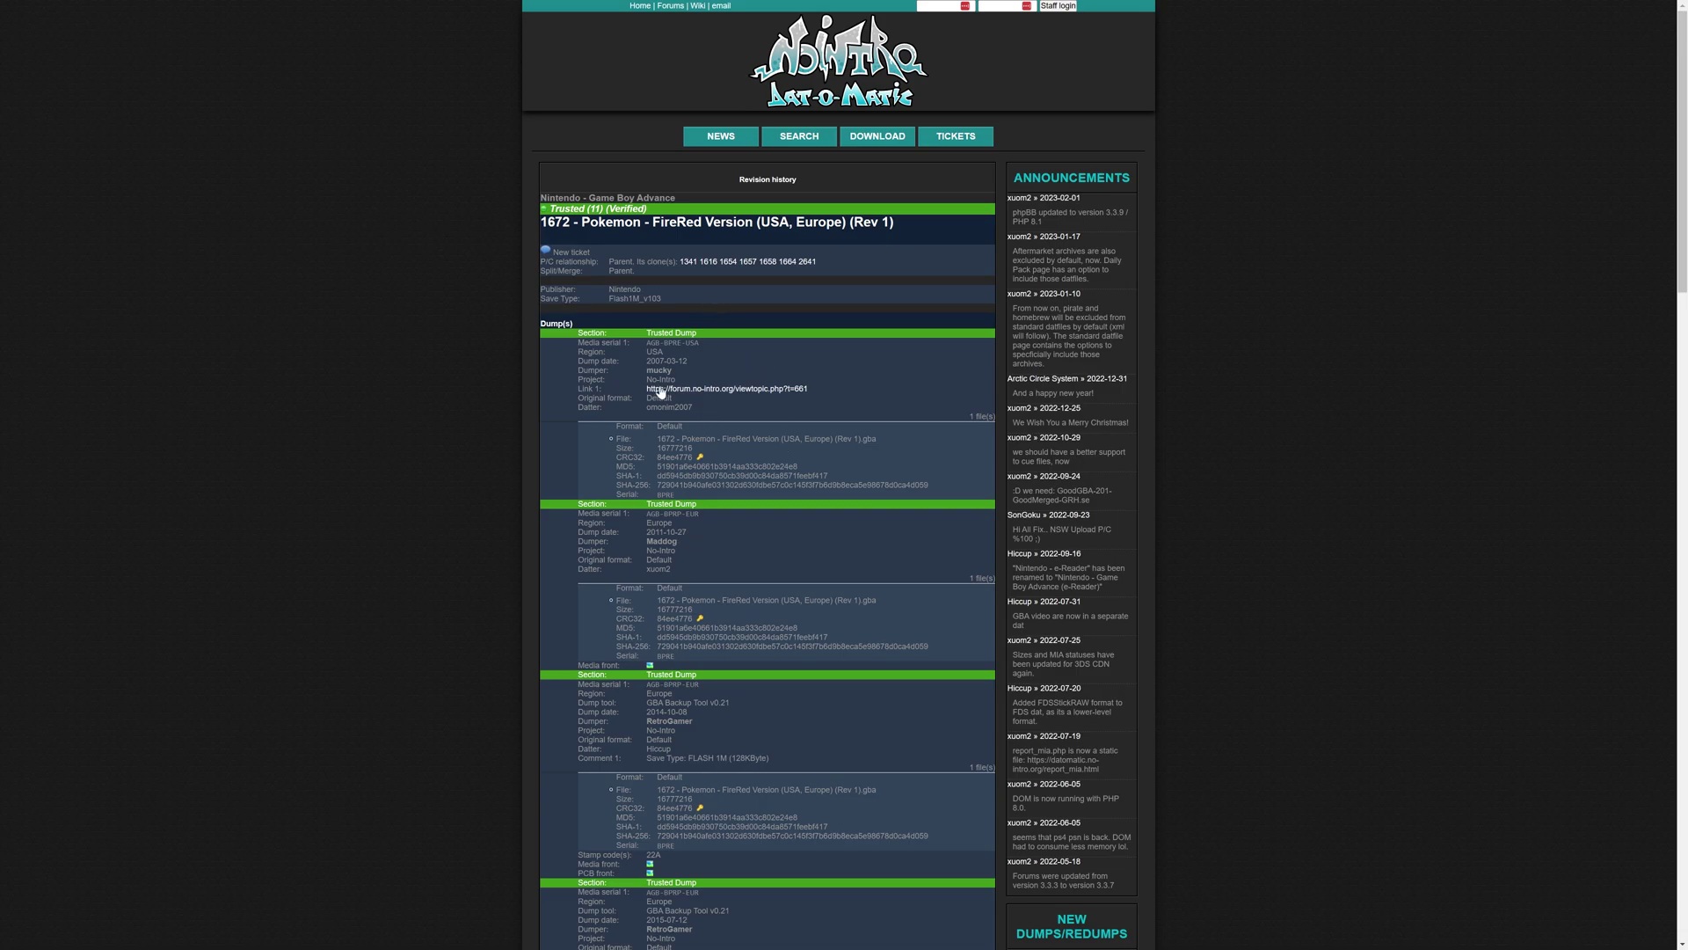
Step: Examine the file size and save type of Pokemon - FireRed Version (USA, Europe) (Rev 1) on the No-Intro Dat-o-Matic page
double_click(675, 448)
scroll(676, 447, down, 5)
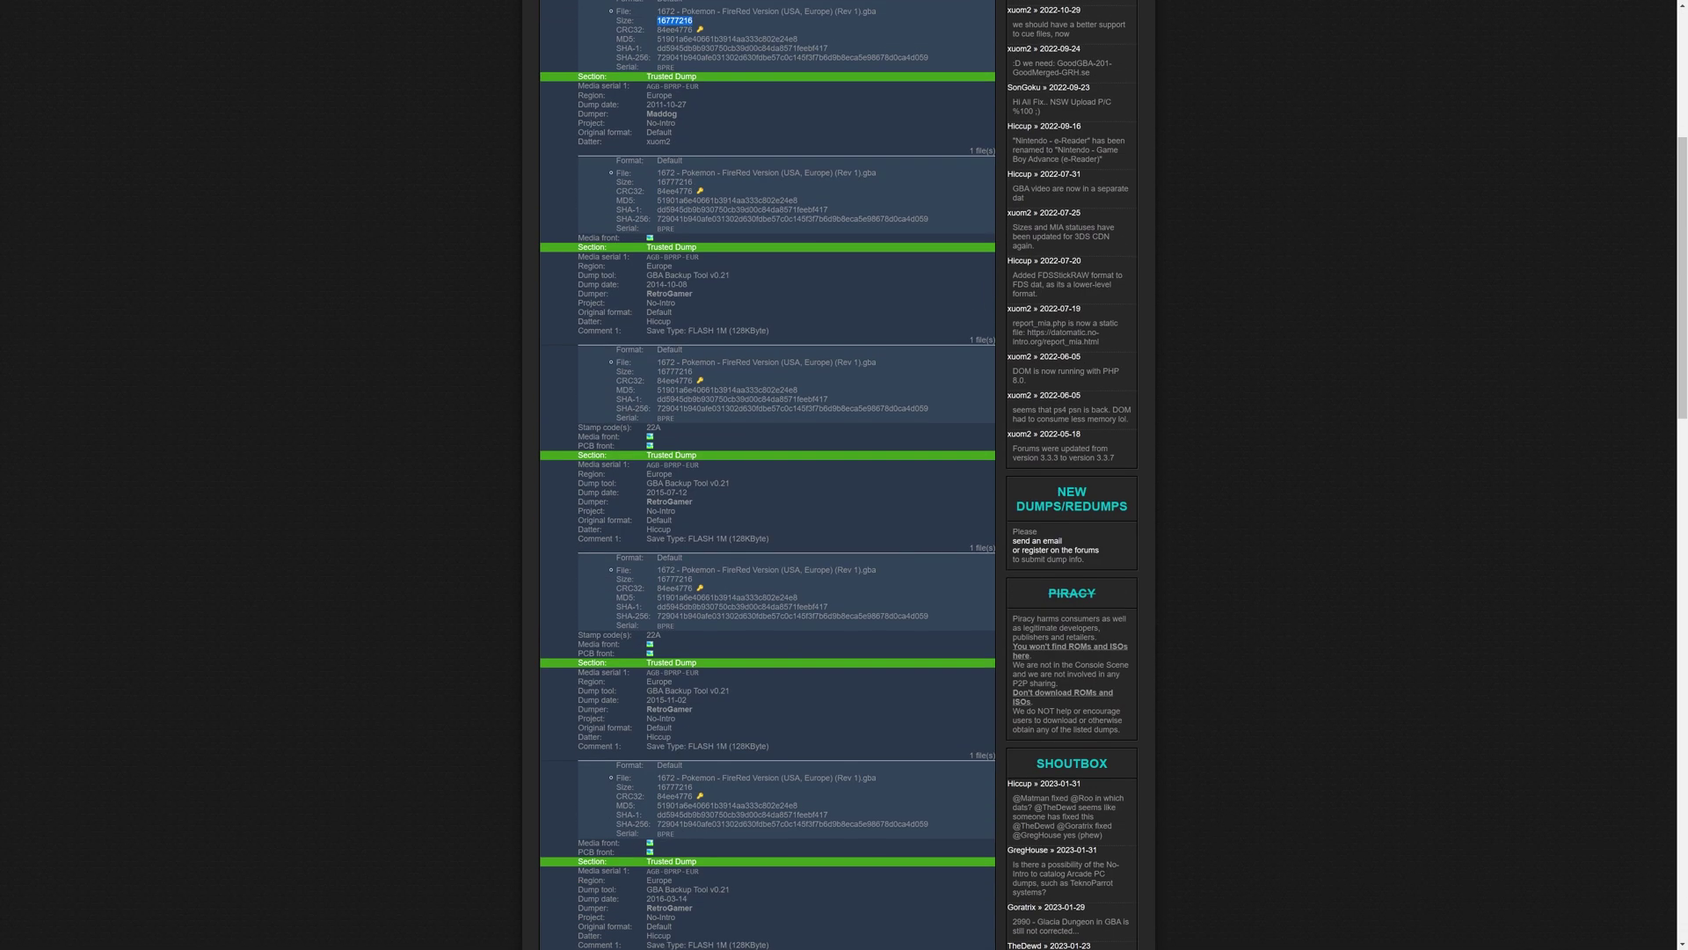
scroll(609, 602, down, 2)
drag(688, 604, 770, 604)
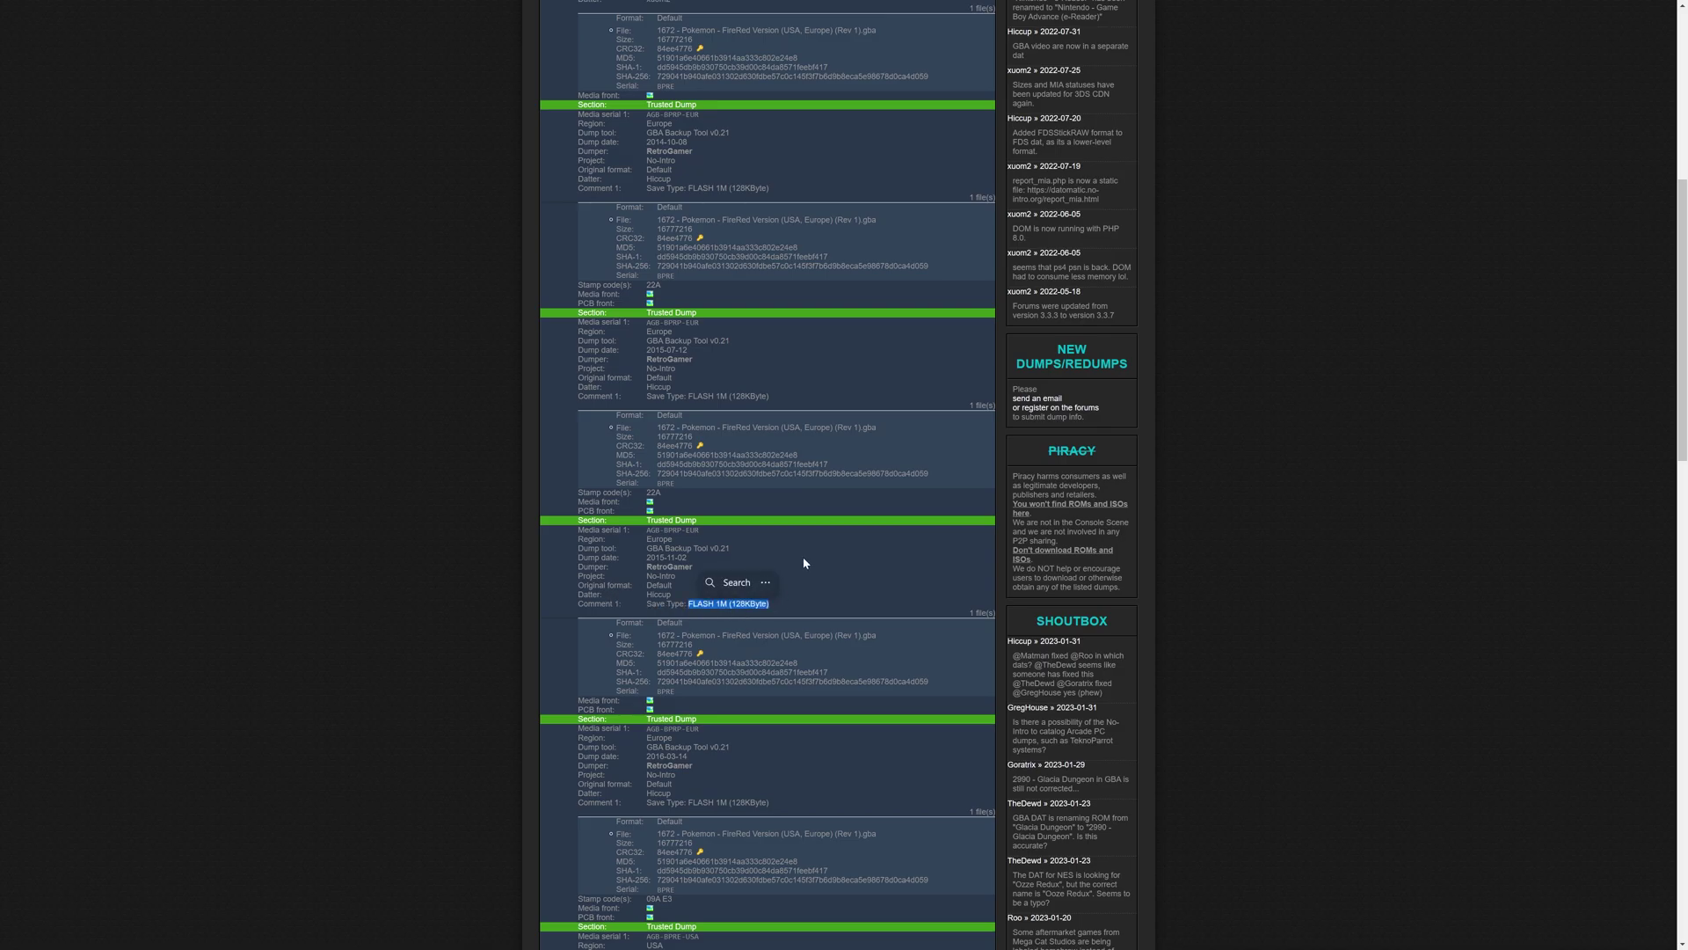
click(720, 370)
scroll(738, 387, down, 8)
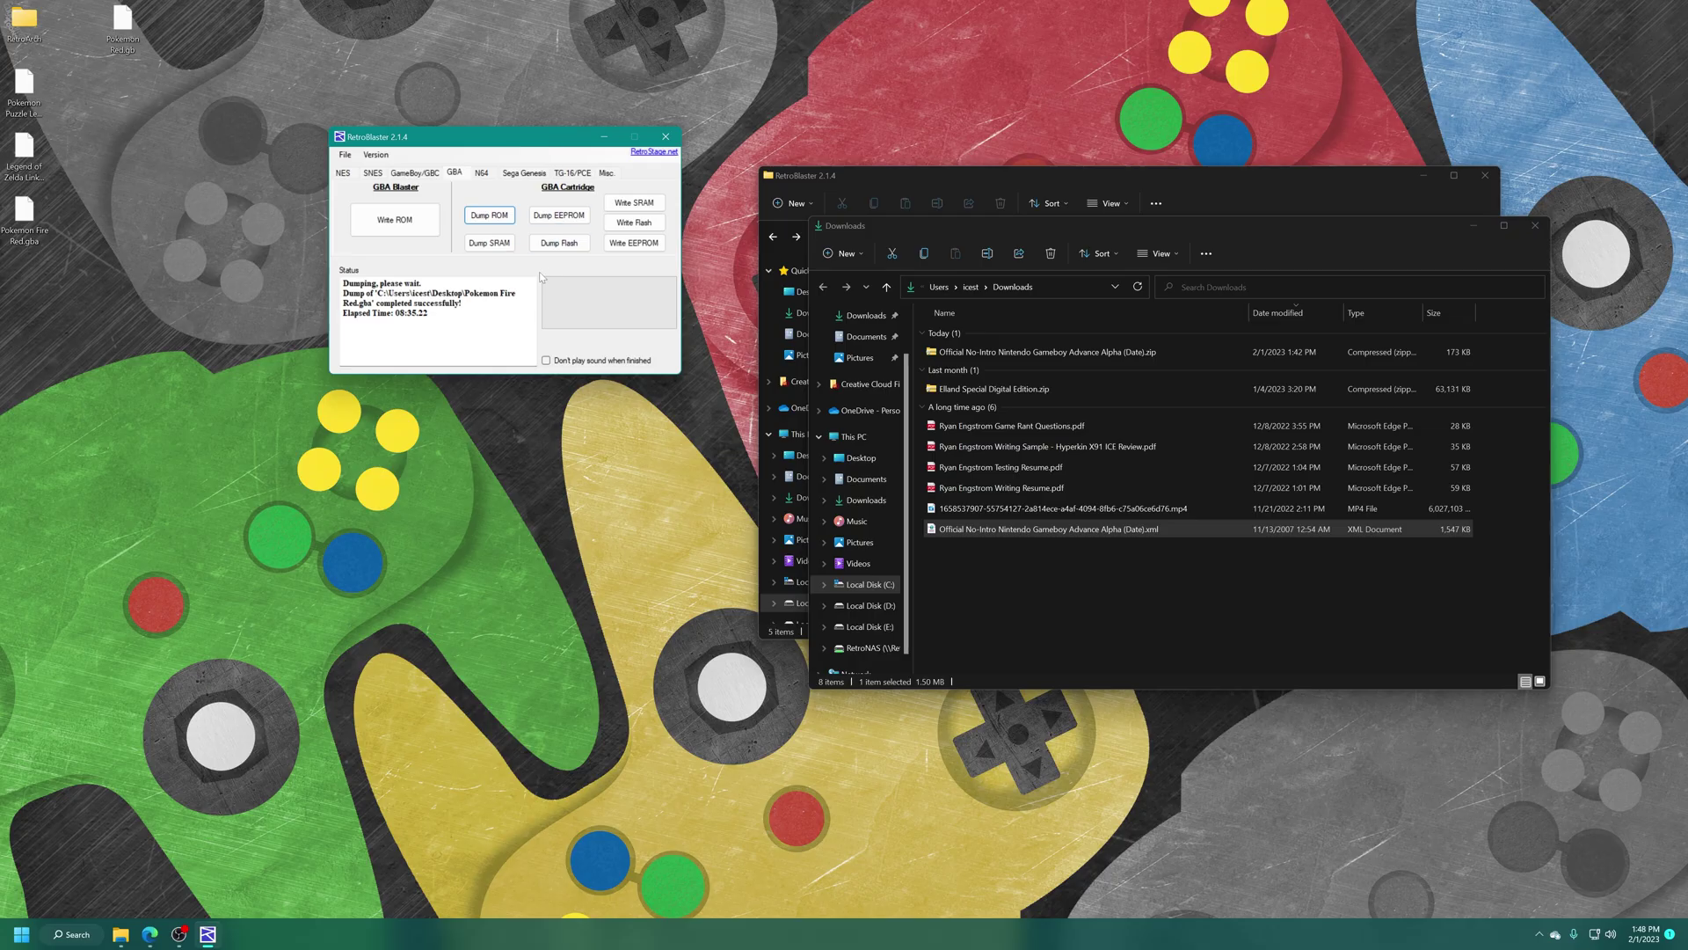
Step: Switch to RetroBlaster and dump the GBA cartridge's Flash save to the desktop under the name Pokemon Fire Red
click(559, 242)
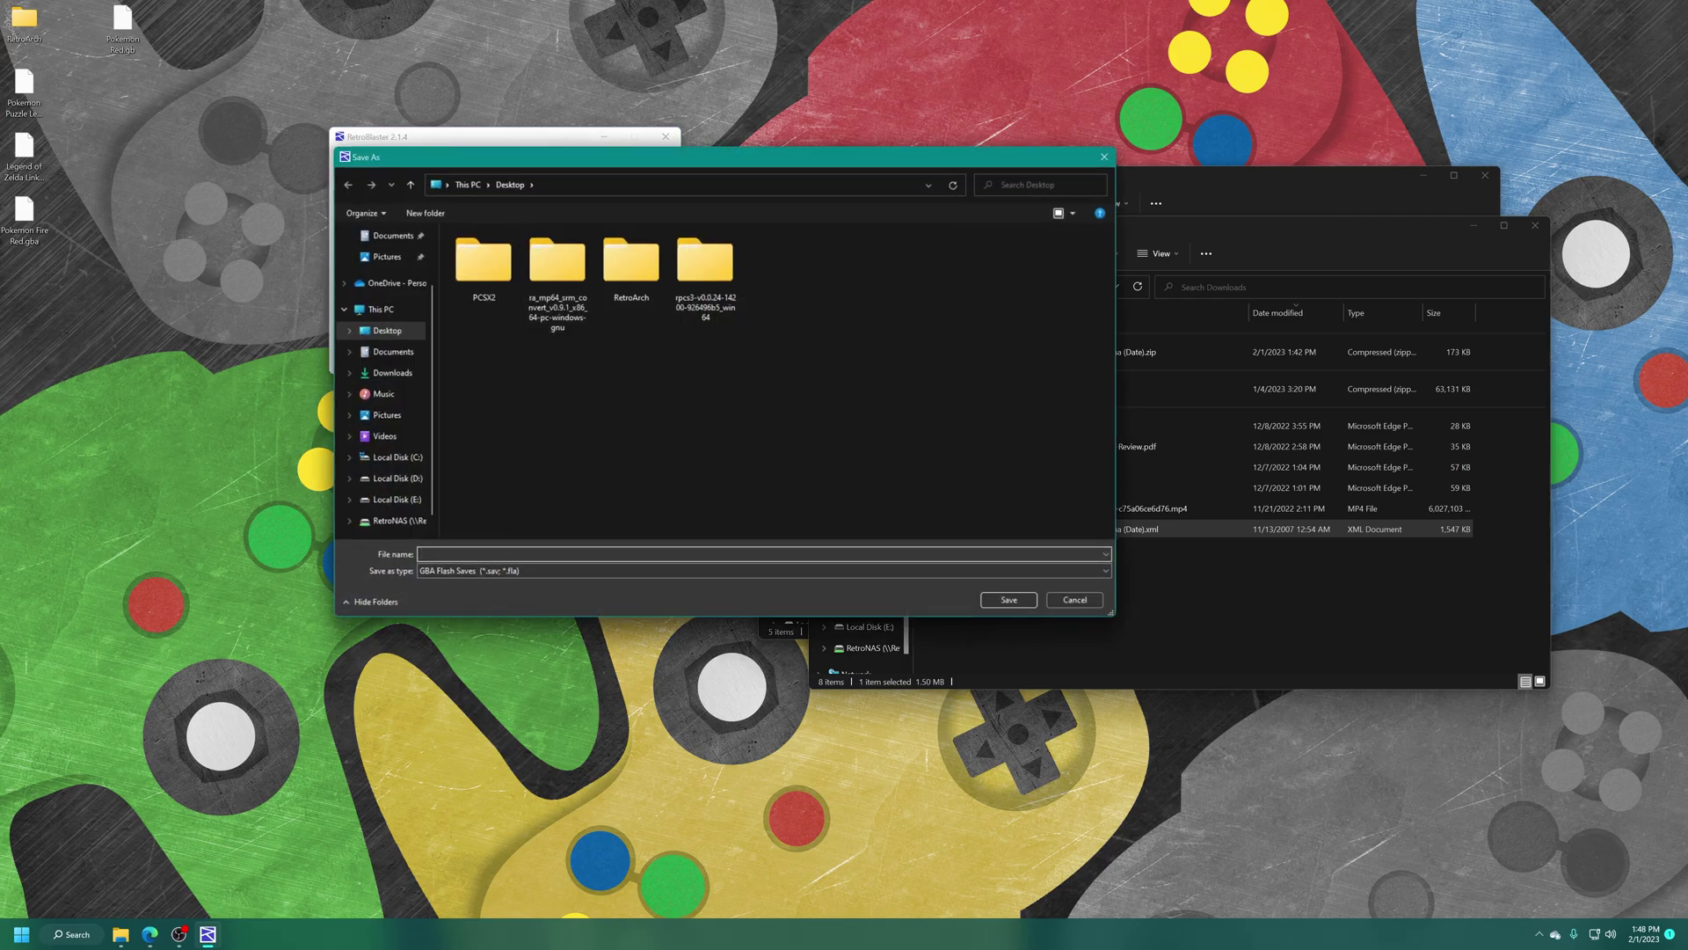
text(Poke)
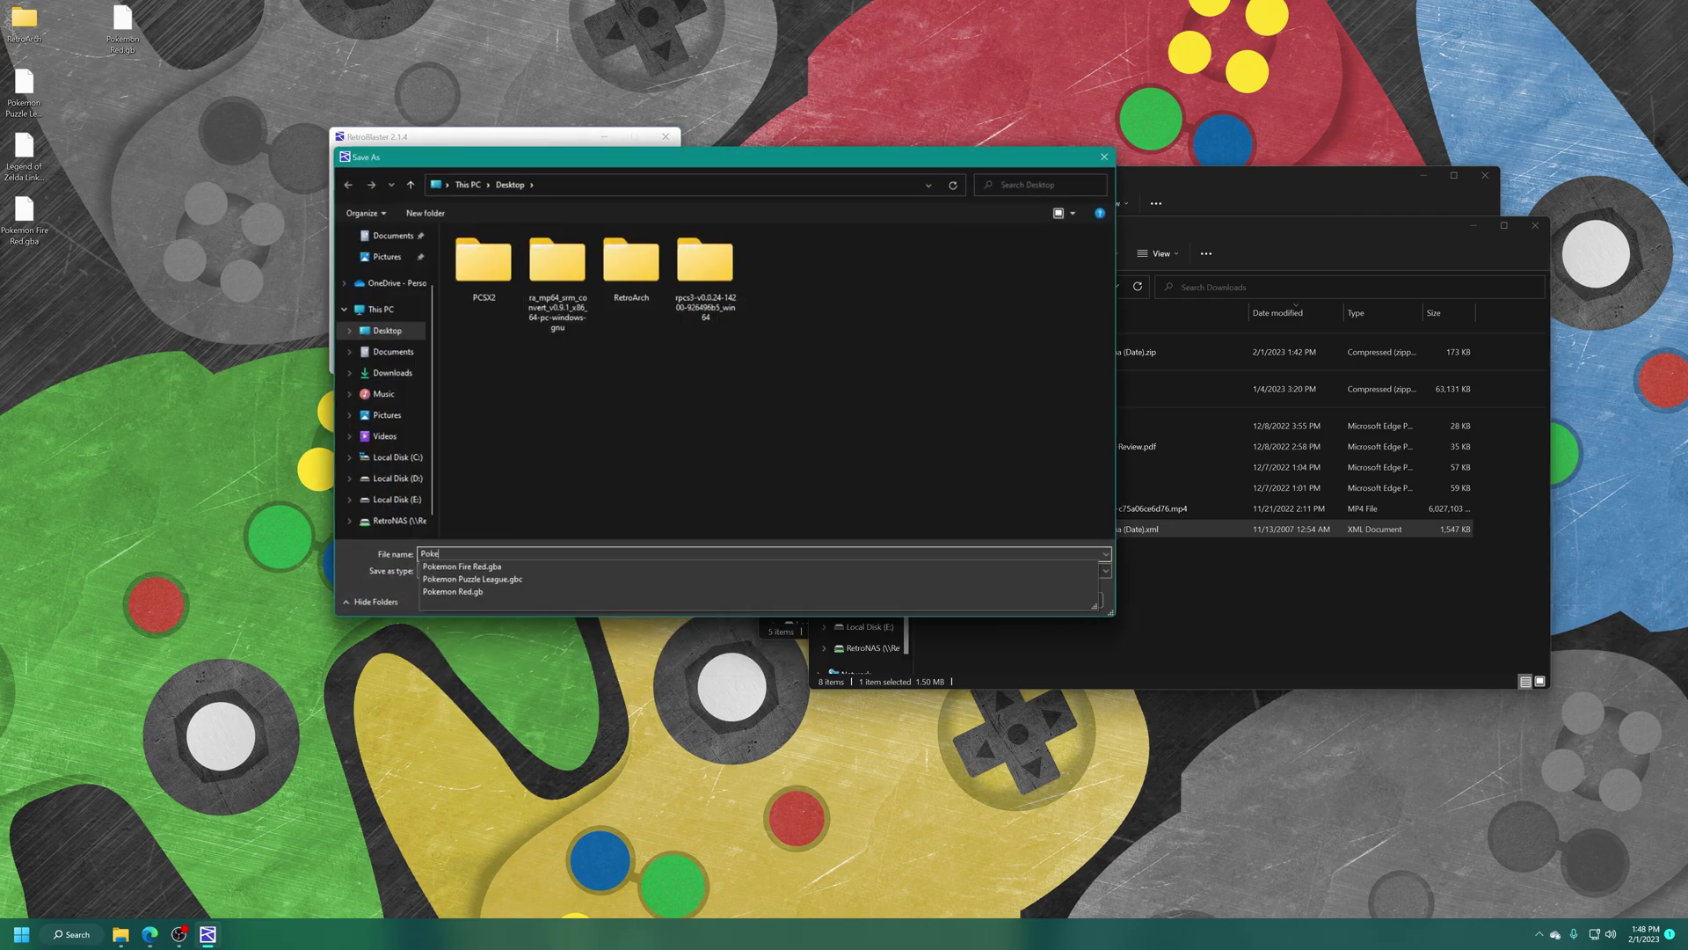
text(mon Fire Red)
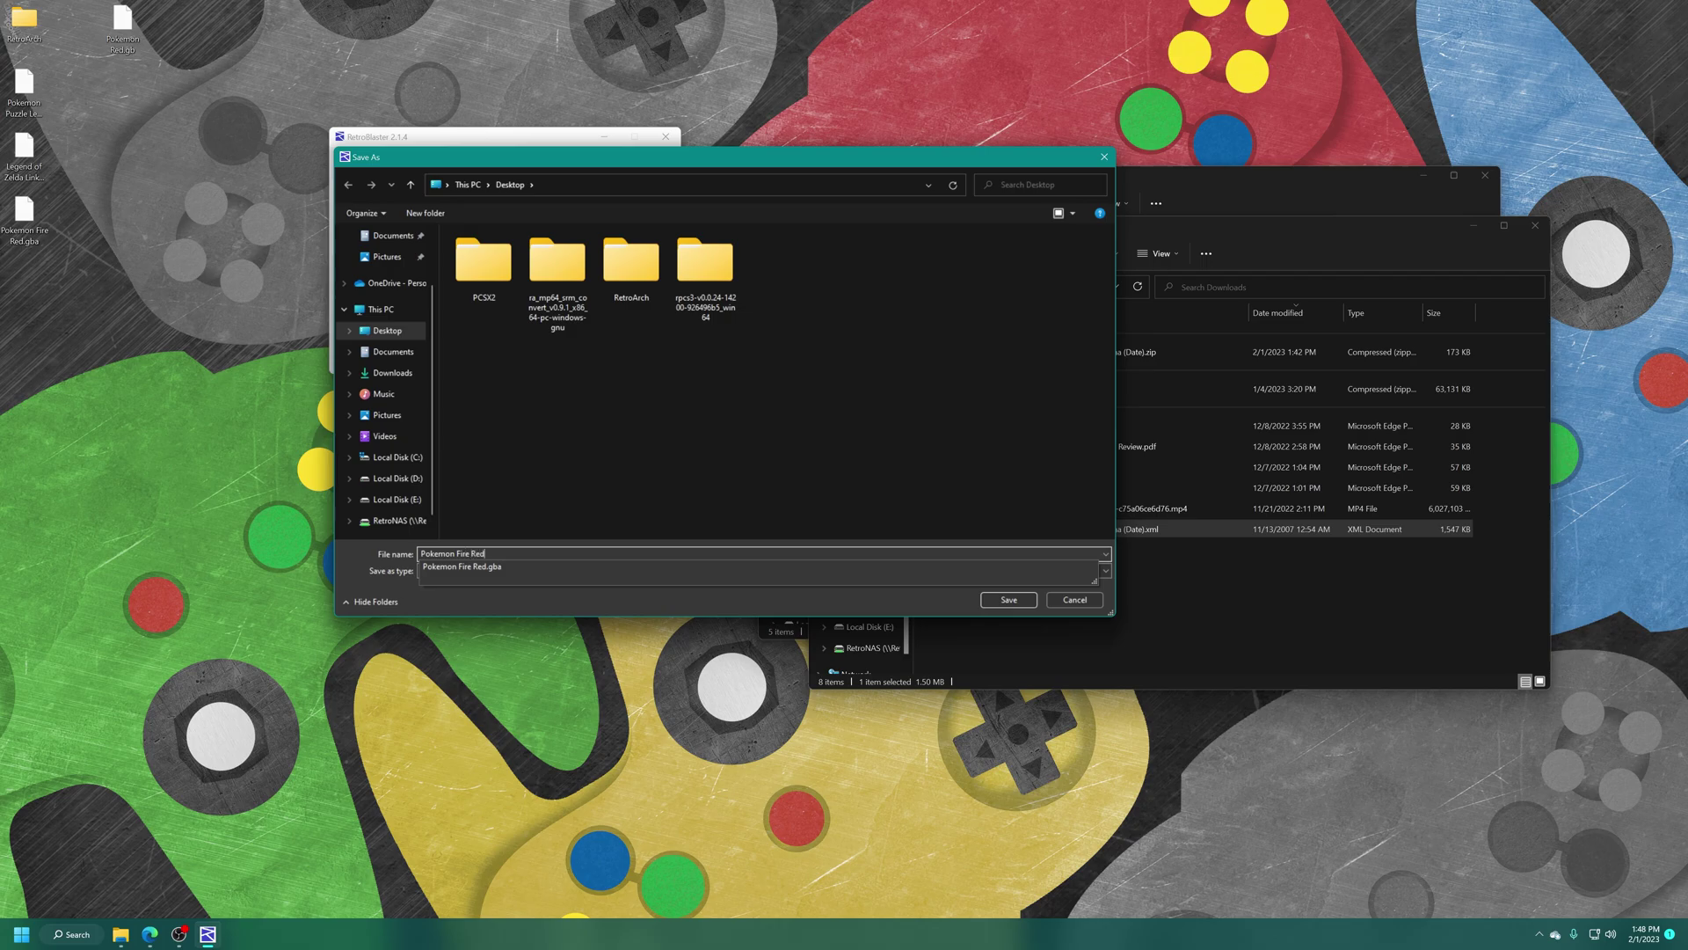
key(Return)
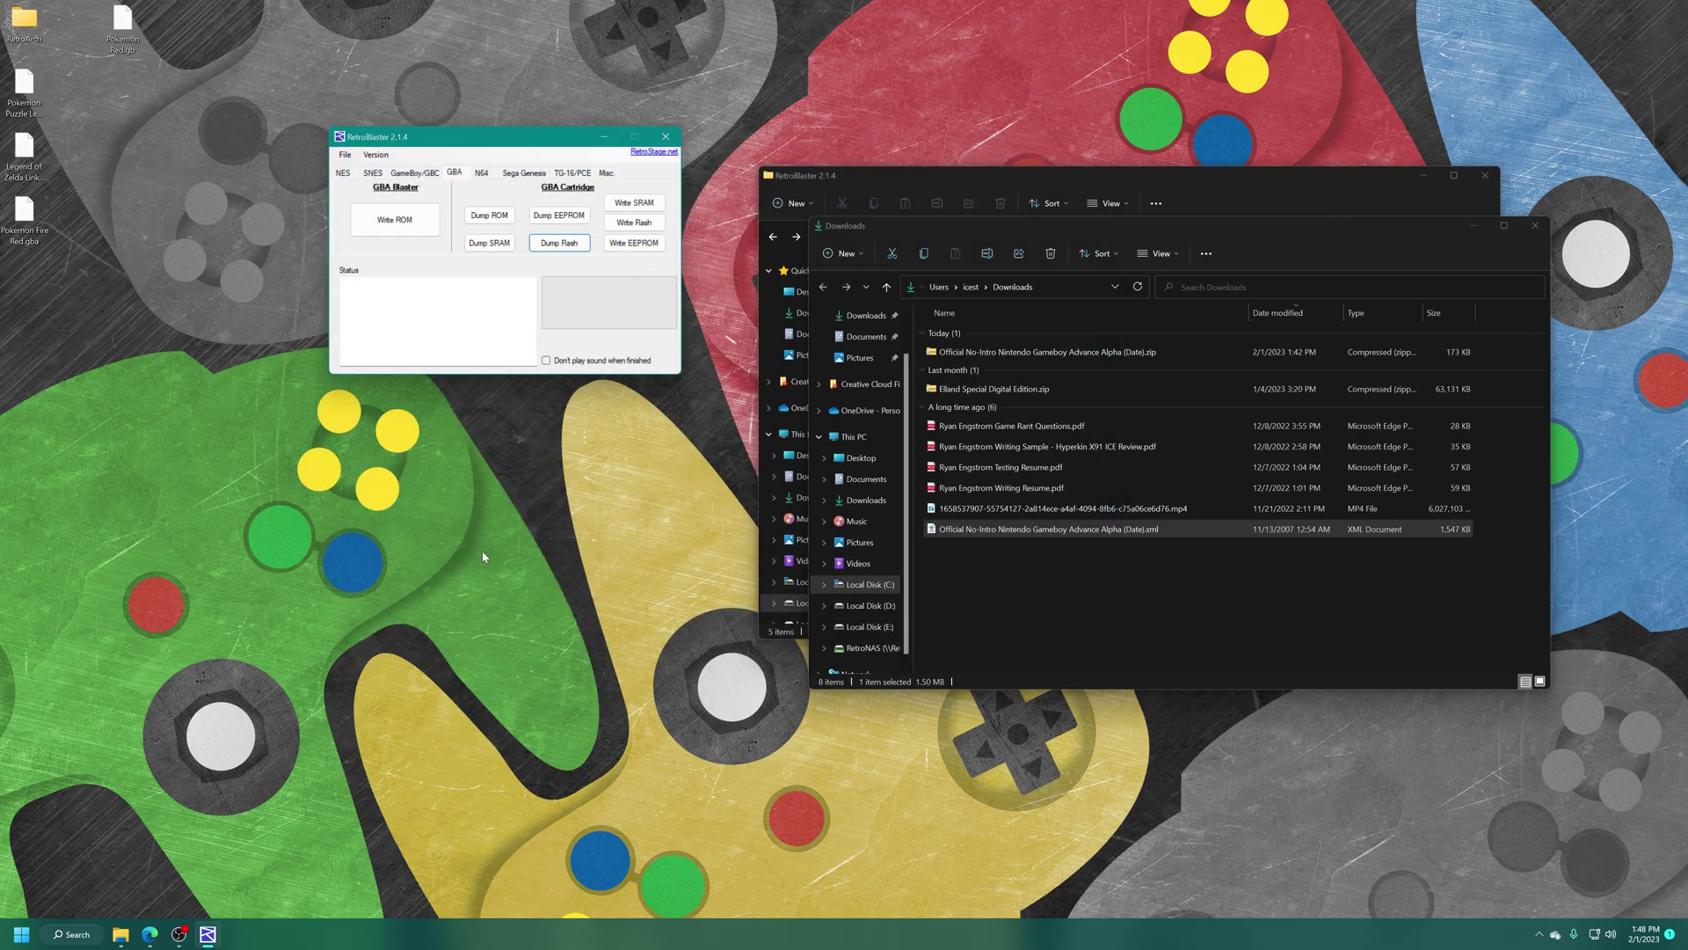